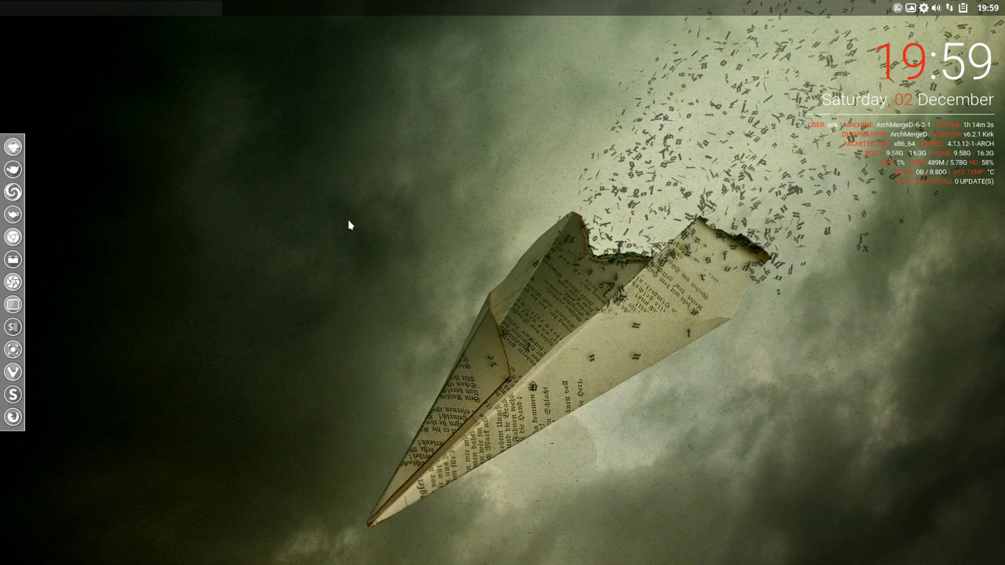
Open the file manager and browse from amd-openbox into the AUR folder of install scripts
{"action": "left_click", "coordinate": [12, 259]}
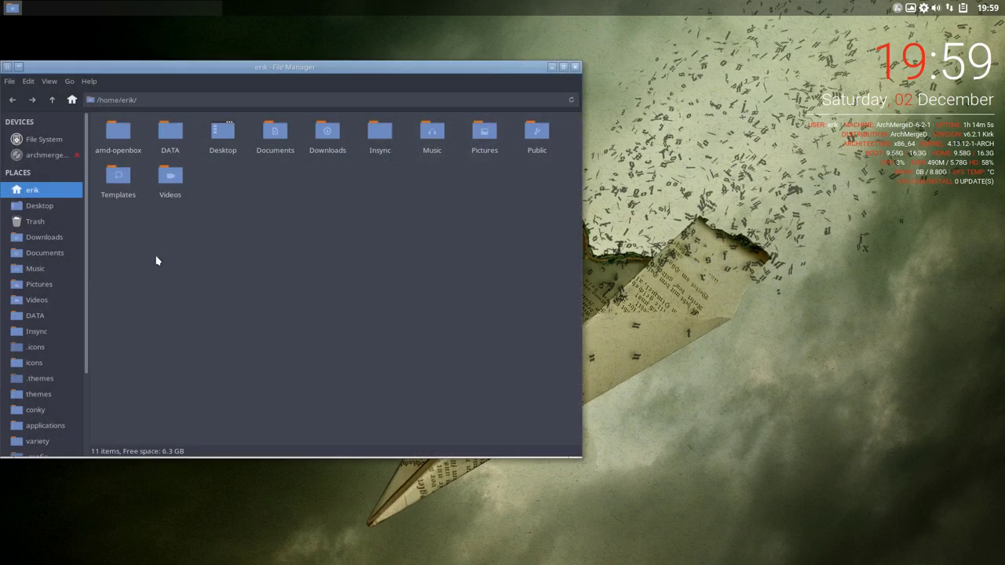
{"action": "left_click", "coordinate": [118, 137]}
{"action": "double_click", "coordinate": [123, 137]}
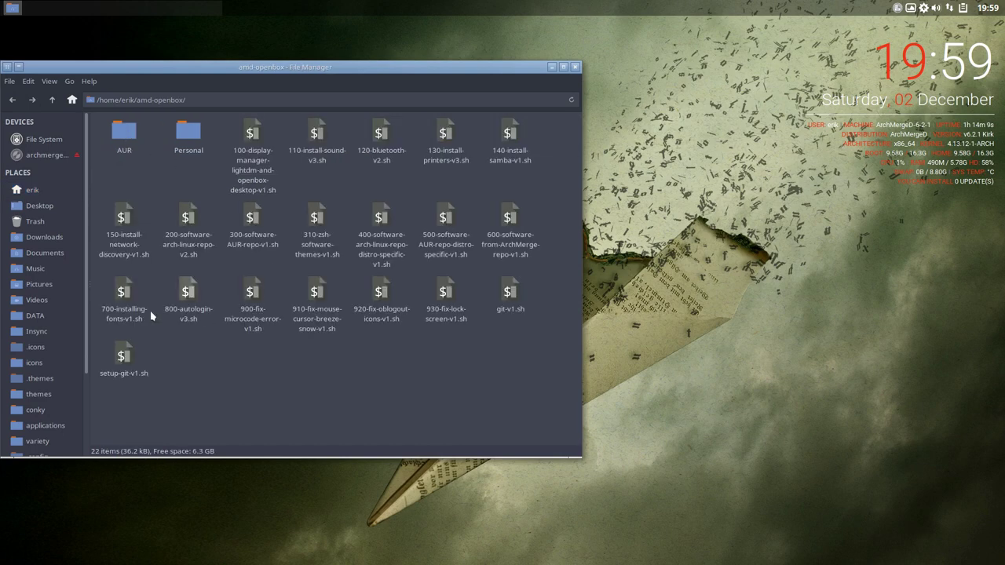
{"action": "left_click", "coordinate": [190, 139]}
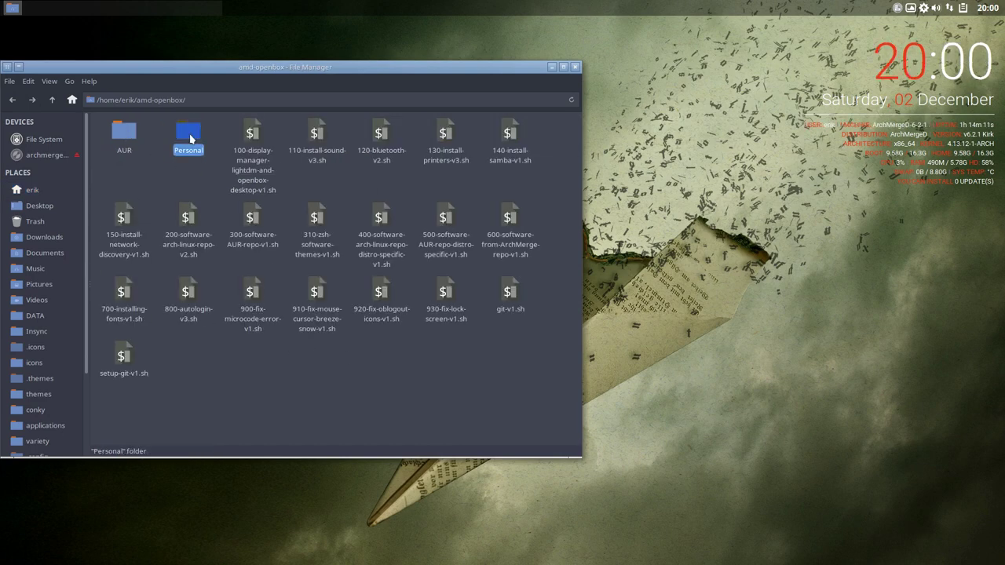
{"action": "double_click", "coordinate": [123, 135]}
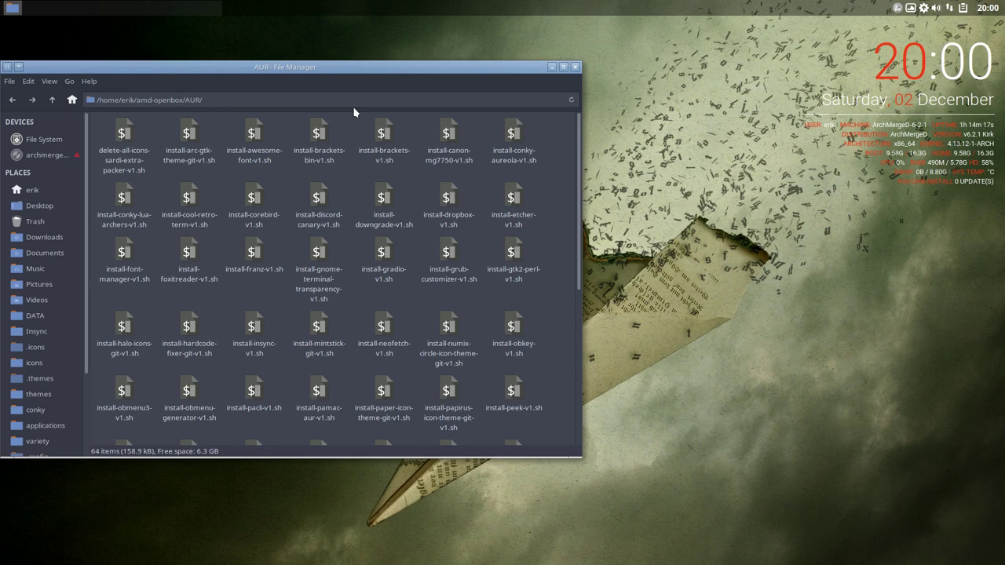
{"action": "left_click_drag", "start_coordinate": [331, 72], "coordinate": [457, 57]}
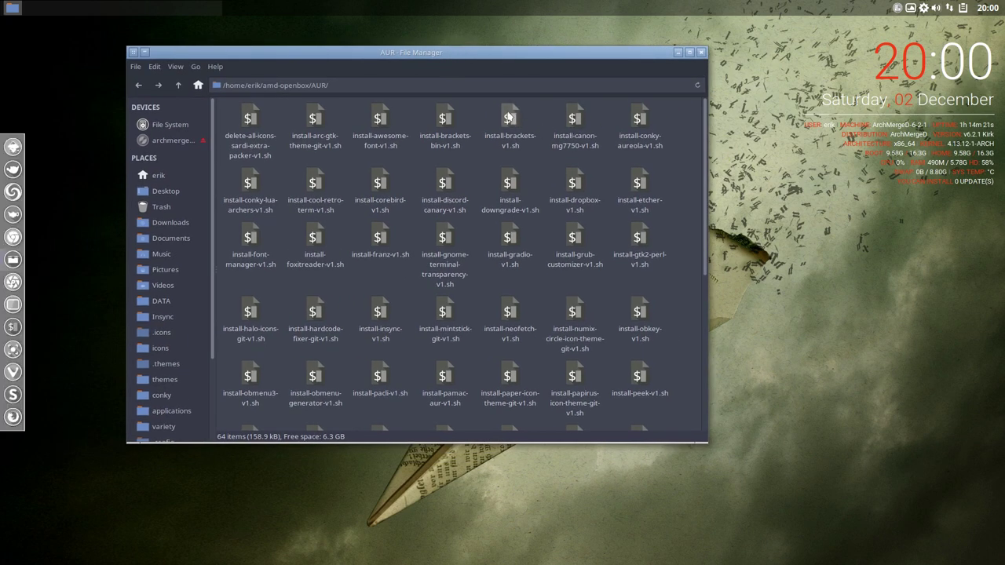
Select the canon-mg7750, cool-retro-term, corebird, discord-canary and downgrade install scripts in turn
{"action": "left_click", "coordinate": [566, 123]}
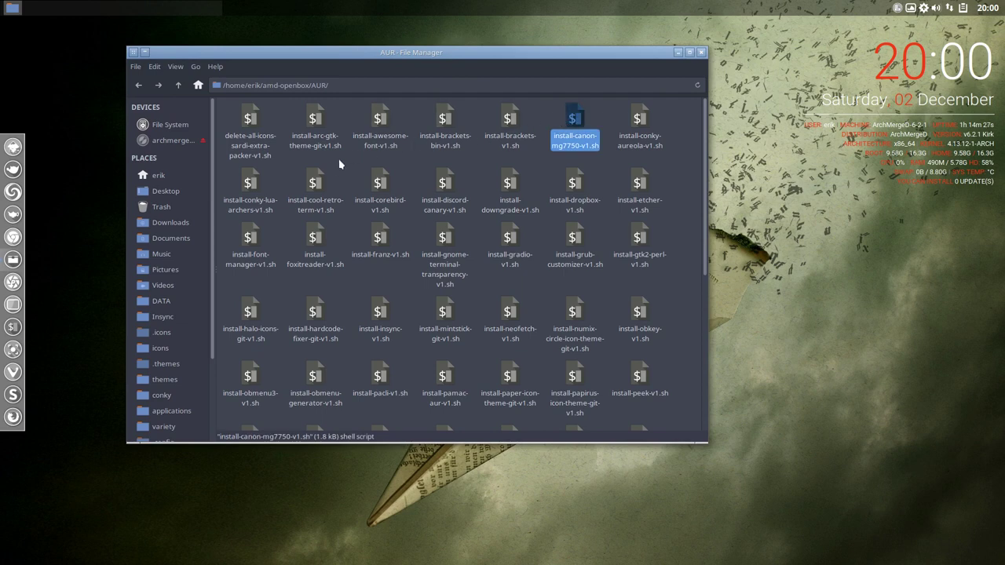
{"action": "left_click", "coordinate": [314, 188]}
{"action": "left_click", "coordinate": [369, 186]}
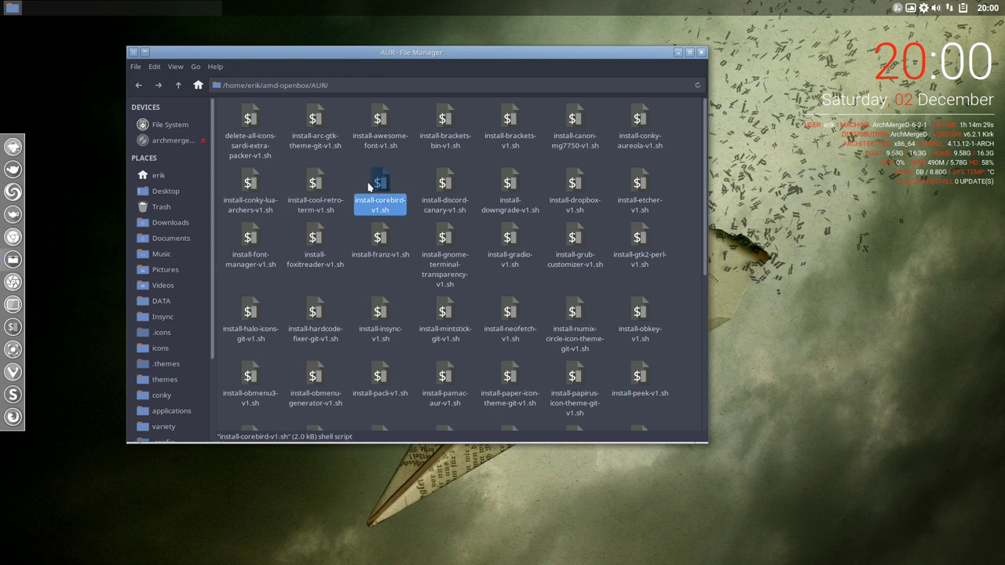
{"action": "left_click", "coordinate": [448, 199]}
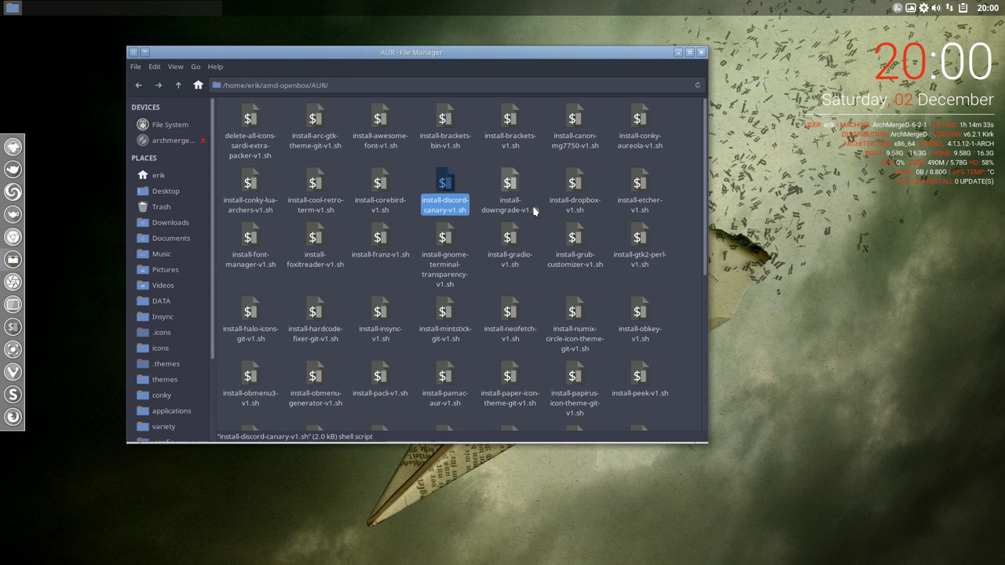
{"action": "left_click", "coordinate": [512, 198]}
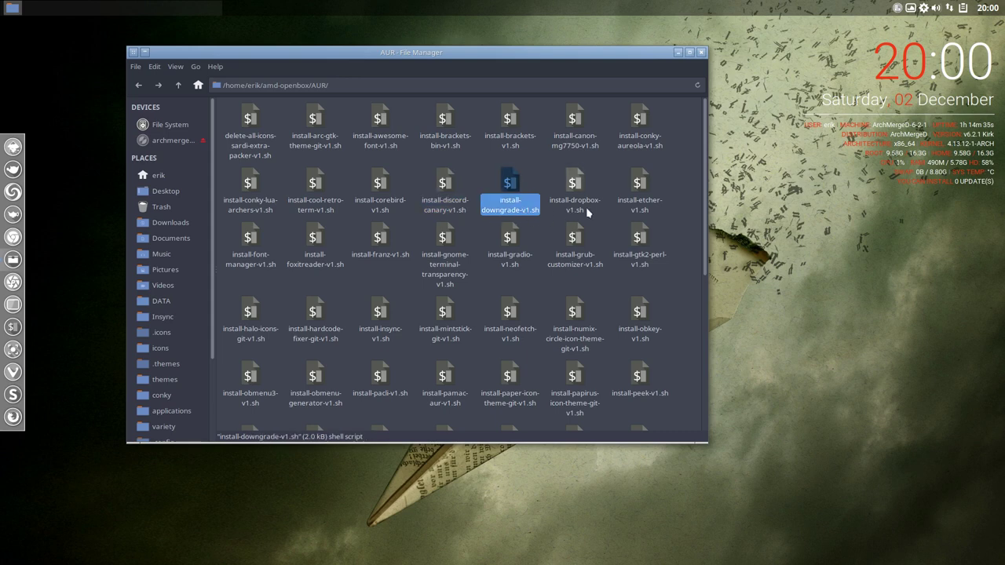
Open a terminal, tab-complete 'down' to downgrade, then close the terminal
{"action": "key", "text": "ctrl+alt+t"}
{"action": "type", "text": "down"}
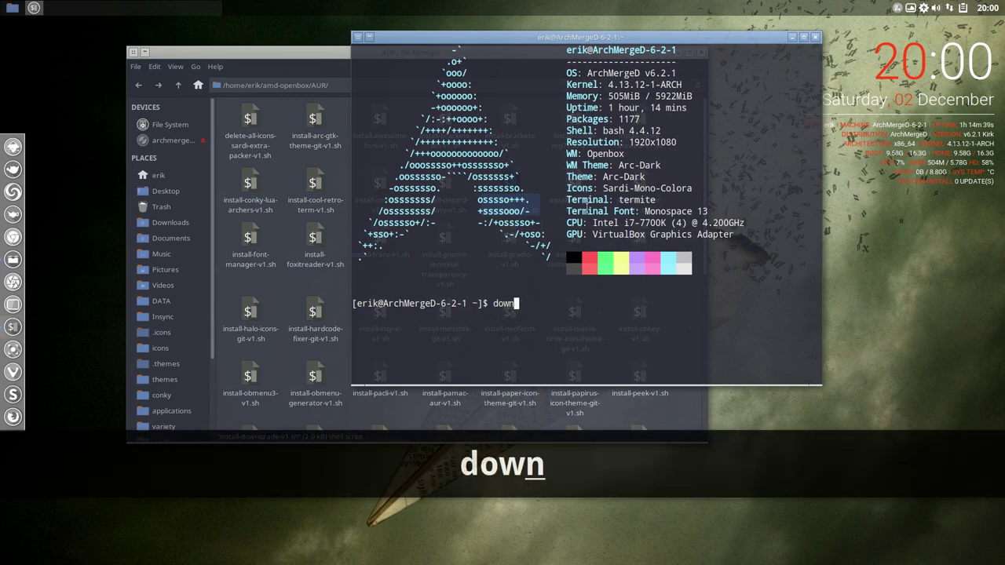
{"action": "key", "text": "Tab"}
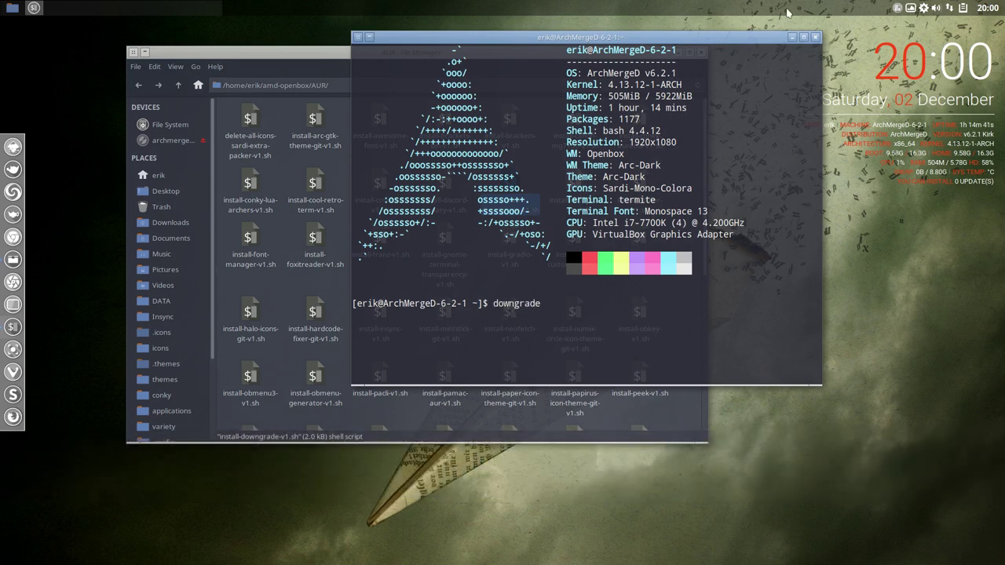
{"action": "left_click", "coordinate": [815, 37]}
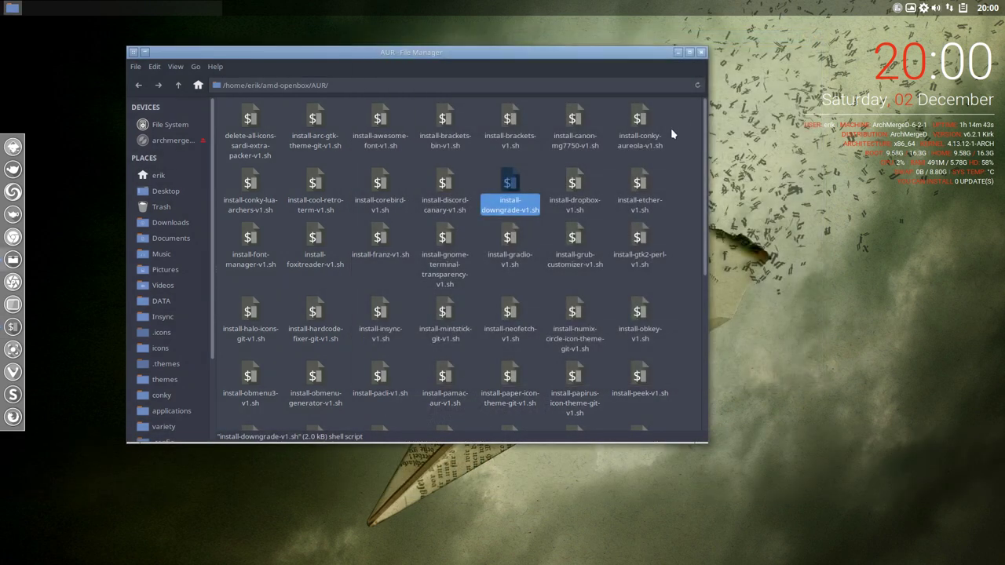
Select the dropbox, etcher and franz install scripts, then close the file manager
{"action": "left_click", "coordinate": [578, 188]}
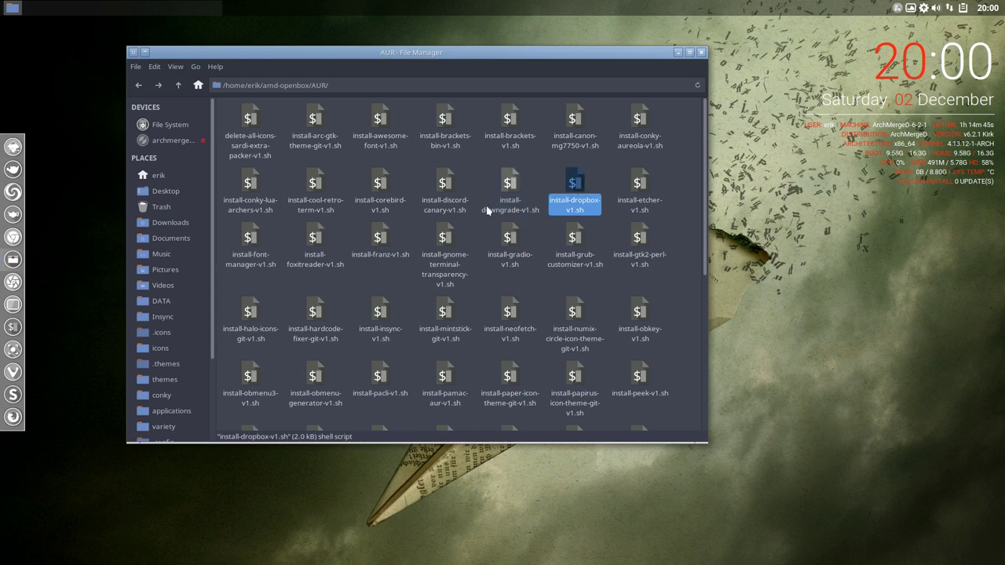
{"action": "left_click", "coordinate": [641, 194]}
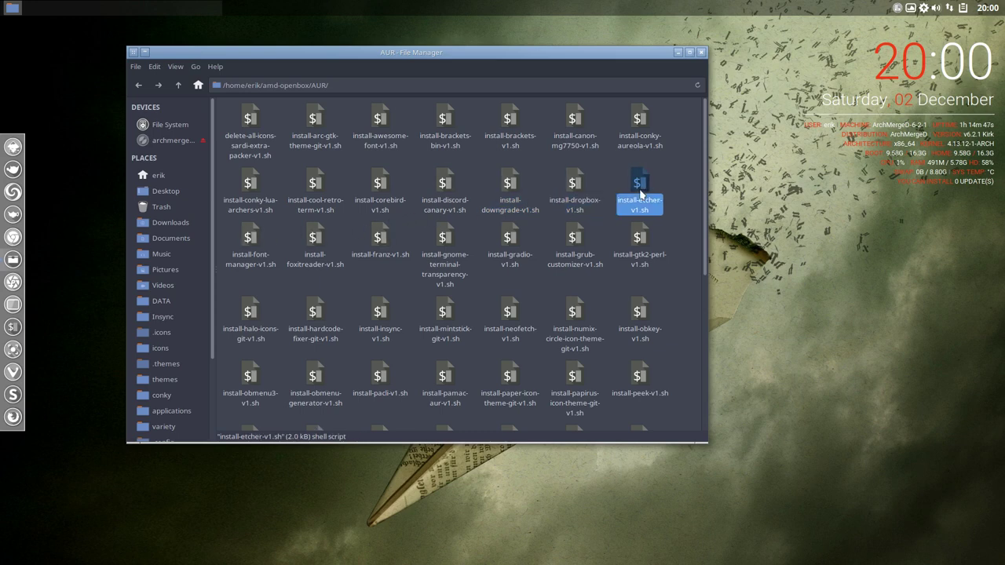
{"action": "left_click", "coordinate": [280, 227]}
{"action": "left_click", "coordinate": [380, 236]}
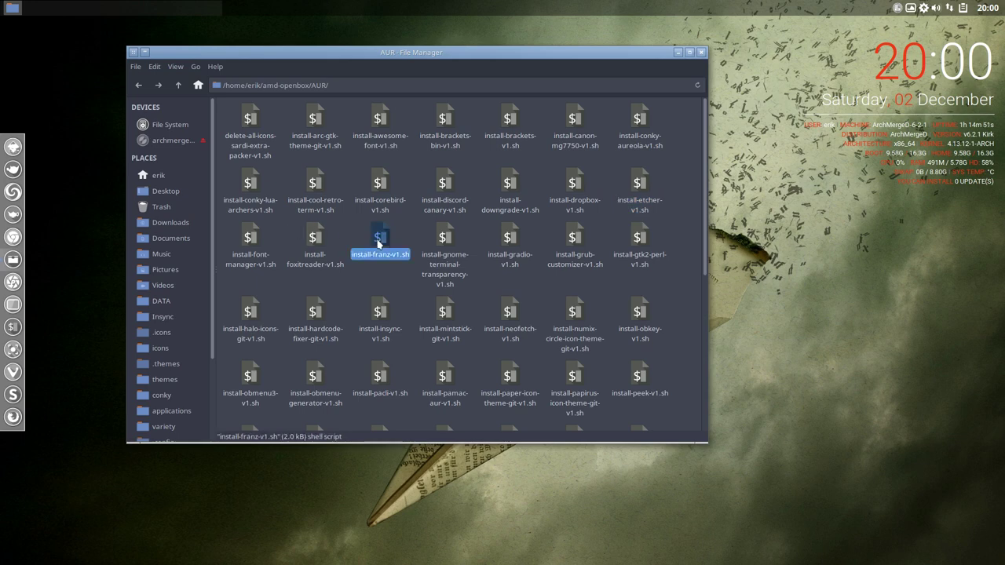
{"action": "scroll", "coordinate": [291, 357], "scroll_direction": "down", "scroll_amount": 5}
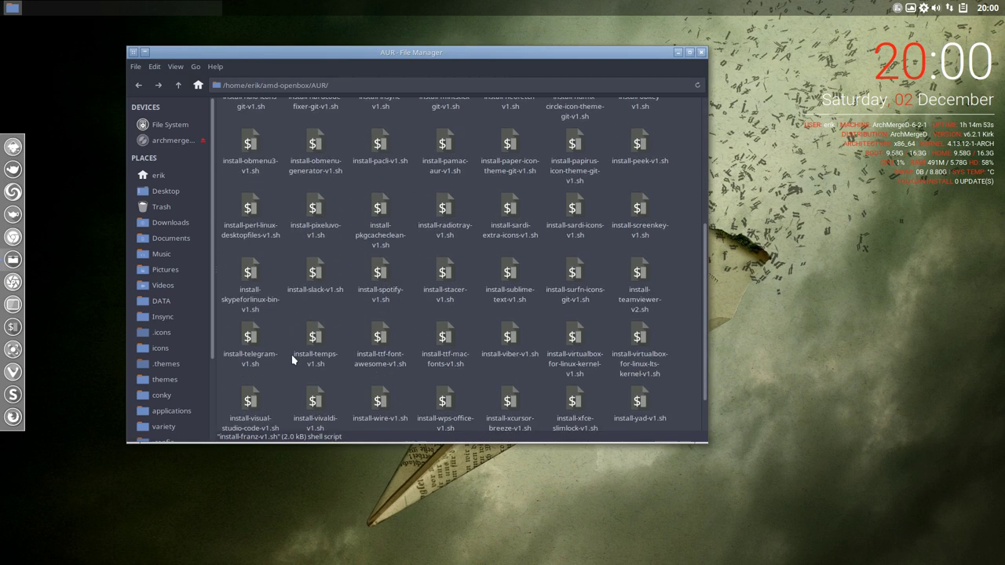
{"action": "scroll", "coordinate": [292, 357], "scroll_direction": "up", "scroll_amount": 5}
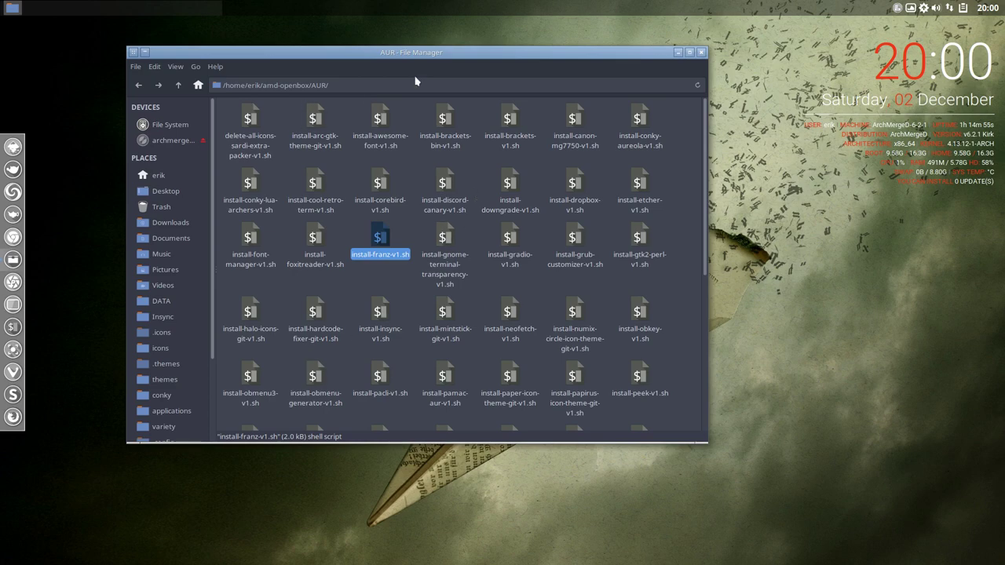
{"action": "left_click", "coordinate": [701, 52]}
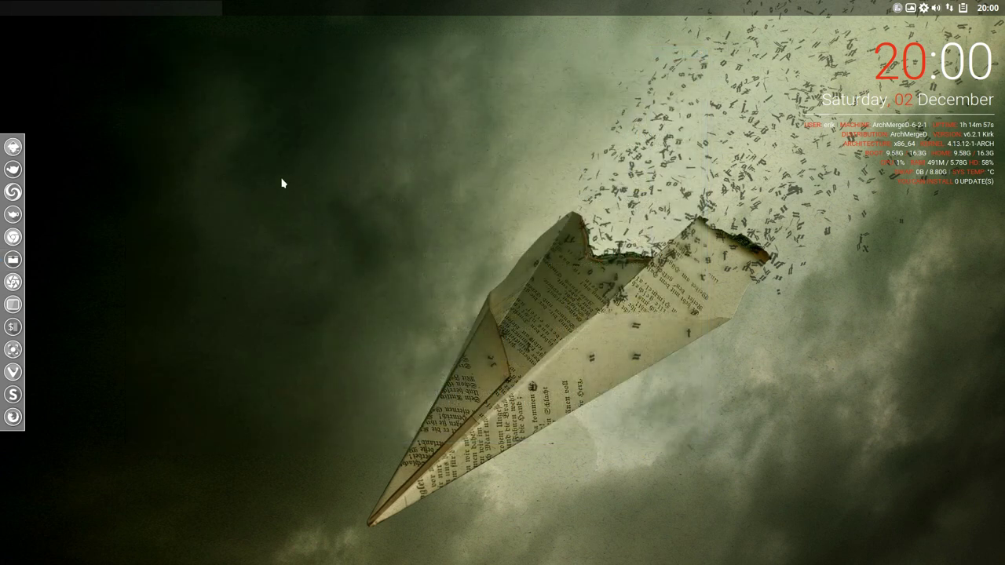
Browse the desktop root menu, then open a fresh file manager on the home folder
{"action": "right_click", "coordinate": [272, 171]}
{"action": "mouse_move", "coordinate": [332, 178]}
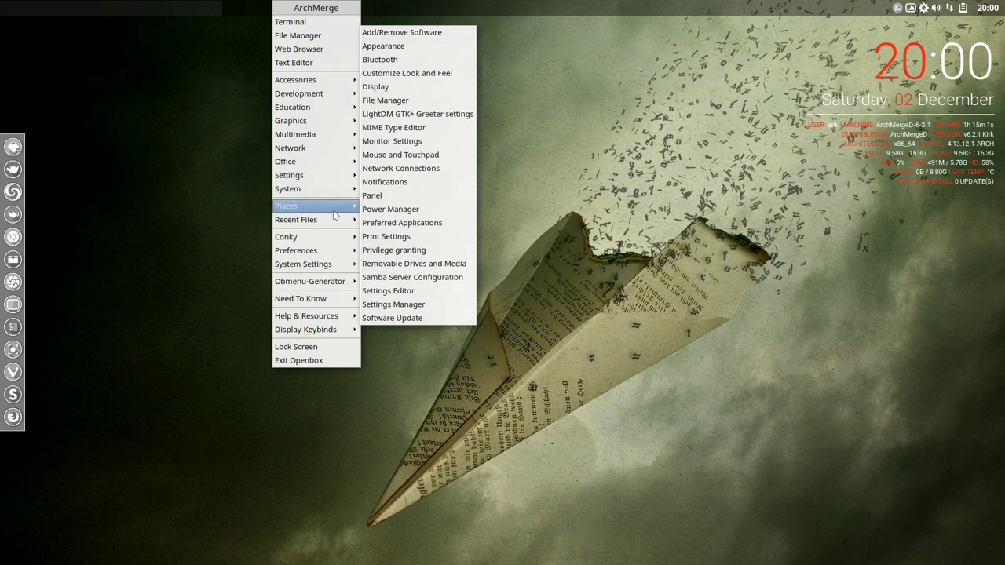
{"action": "mouse_move", "coordinate": [333, 236]}
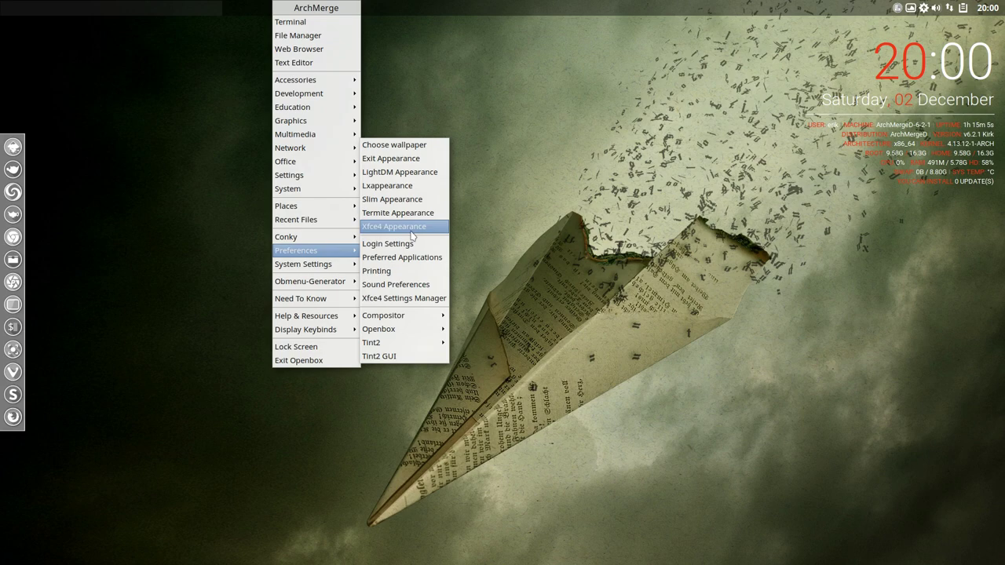
{"action": "left_click", "coordinate": [168, 257]}
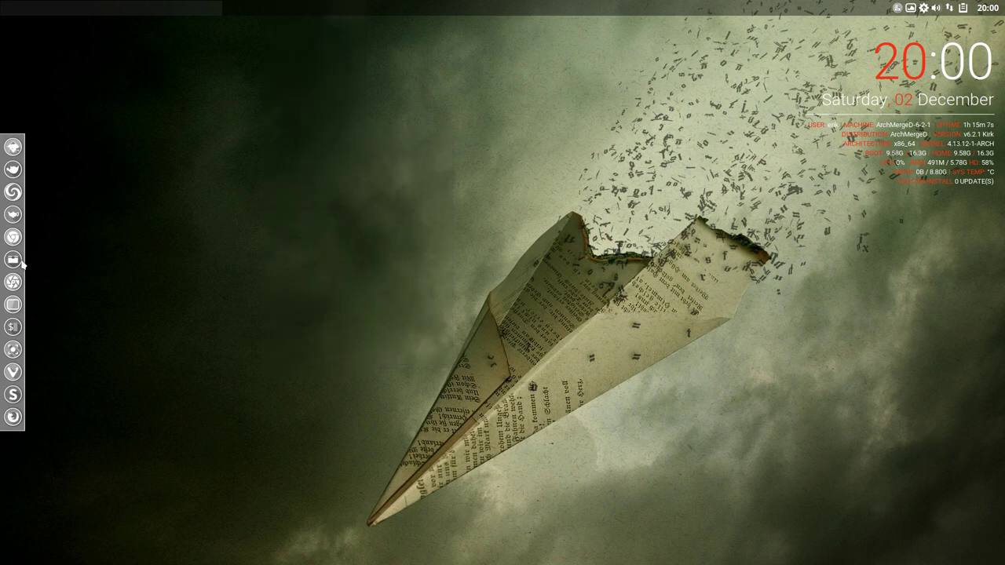
{"action": "key", "text": "super+e"}
{"action": "left_click_drag", "start_coordinate": [279, 73], "coordinate": [373, 55]}
{"action": "left_click", "coordinate": [184, 66]}
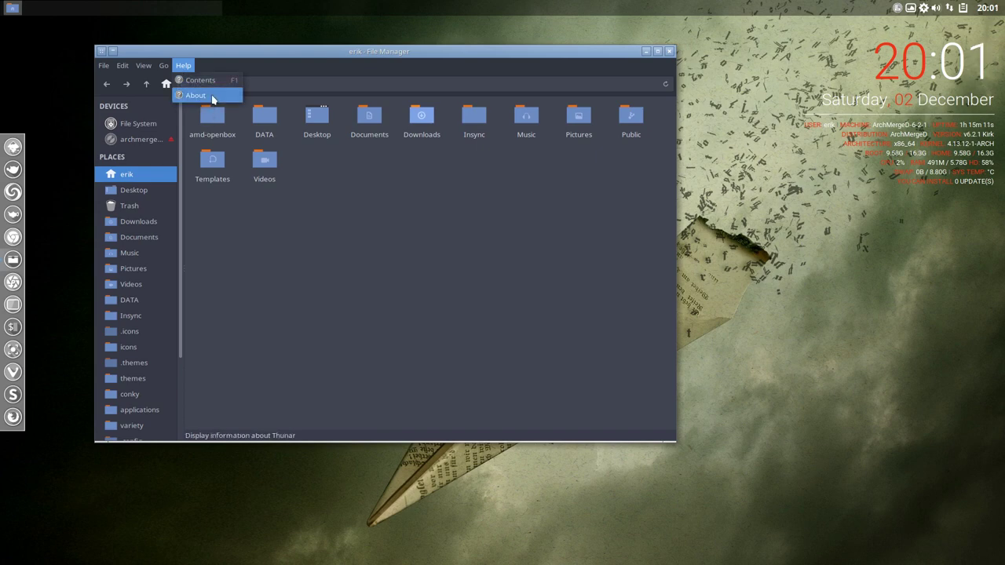
{"action": "left_click", "coordinate": [212, 95]}
{"action": "left_click", "coordinate": [458, 142]}
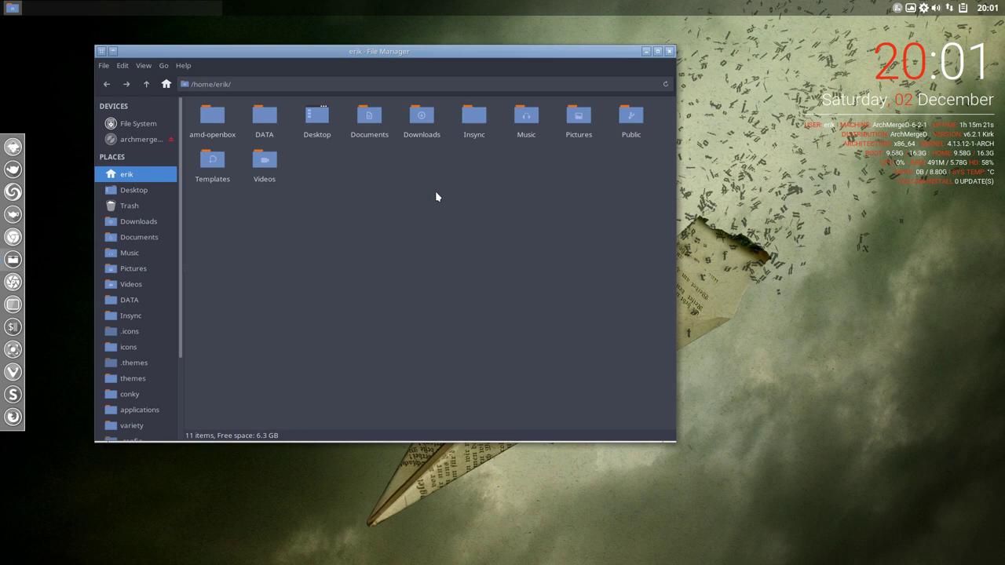
{"action": "left_click", "coordinate": [124, 66]}
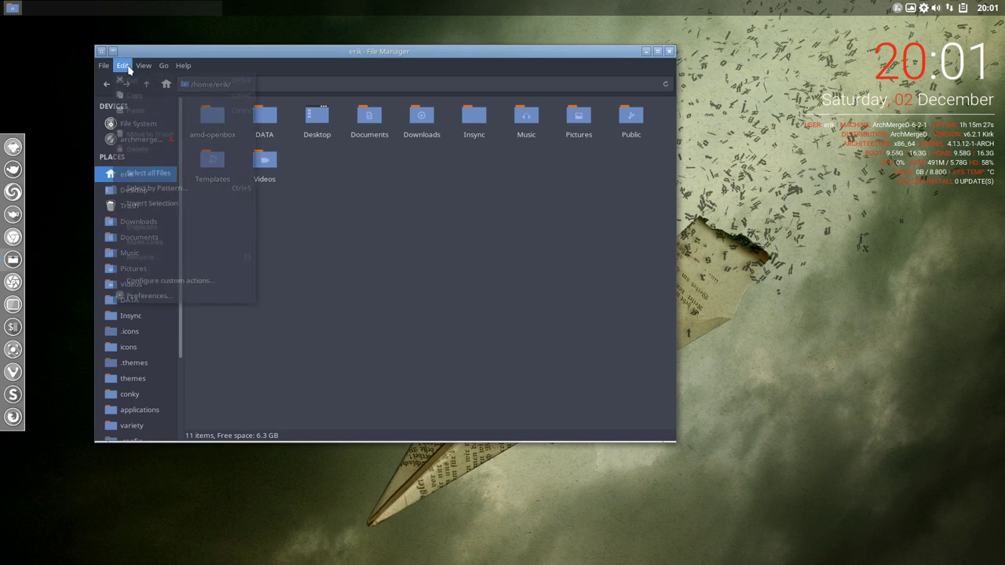
{"action": "left_click", "coordinate": [164, 280]}
{"action": "scroll", "coordinate": [314, 226], "scroll_direction": "down", "scroll_amount": 5}
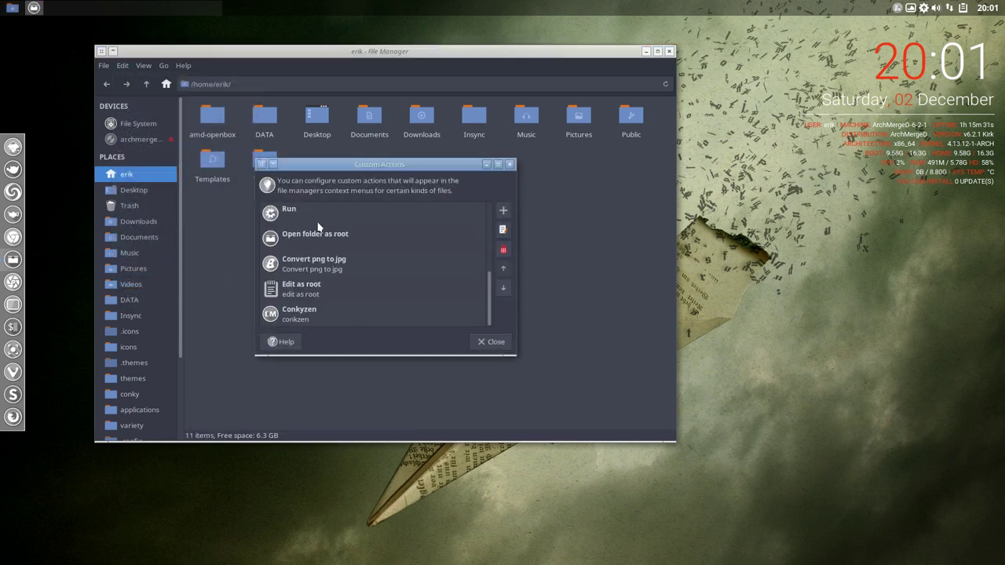
{"action": "scroll", "coordinate": [314, 226], "scroll_direction": "up", "scroll_amount": 5}
{"action": "left_click", "coordinate": [493, 341]}
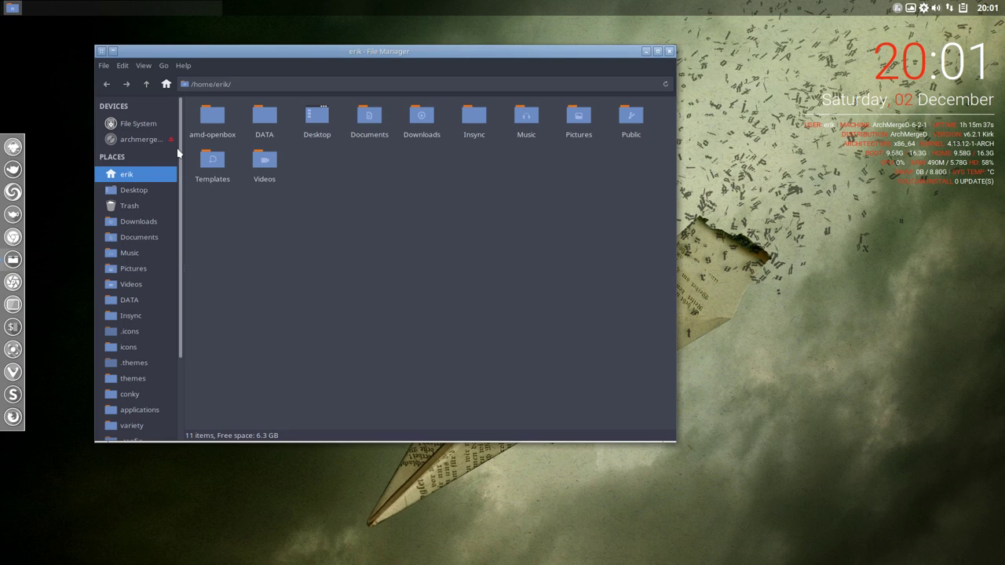
{"action": "left_click", "coordinate": [121, 66]}
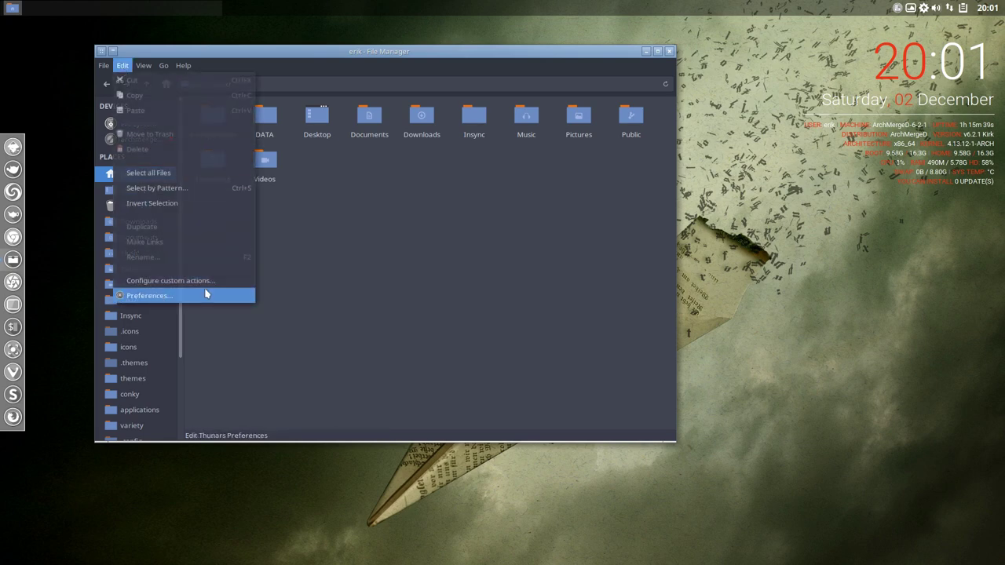
{"action": "left_click", "coordinate": [383, 261]}
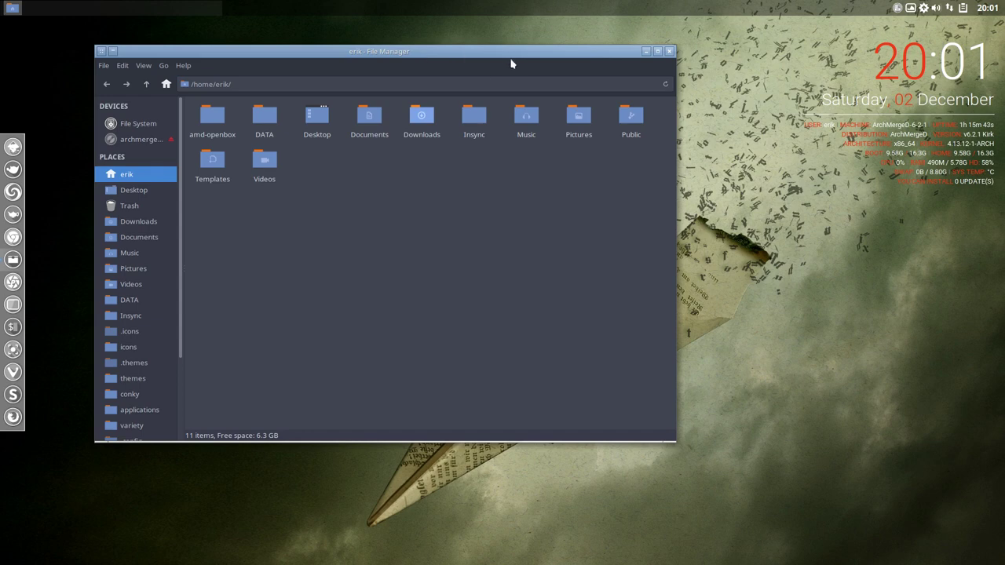
Shift the file manager left, then reach the desktop menu's Preferences submenu past System Settings and Obmenu-Generator
{"action": "left_click_drag", "start_coordinate": [514, 61], "coordinate": [454, 55]}
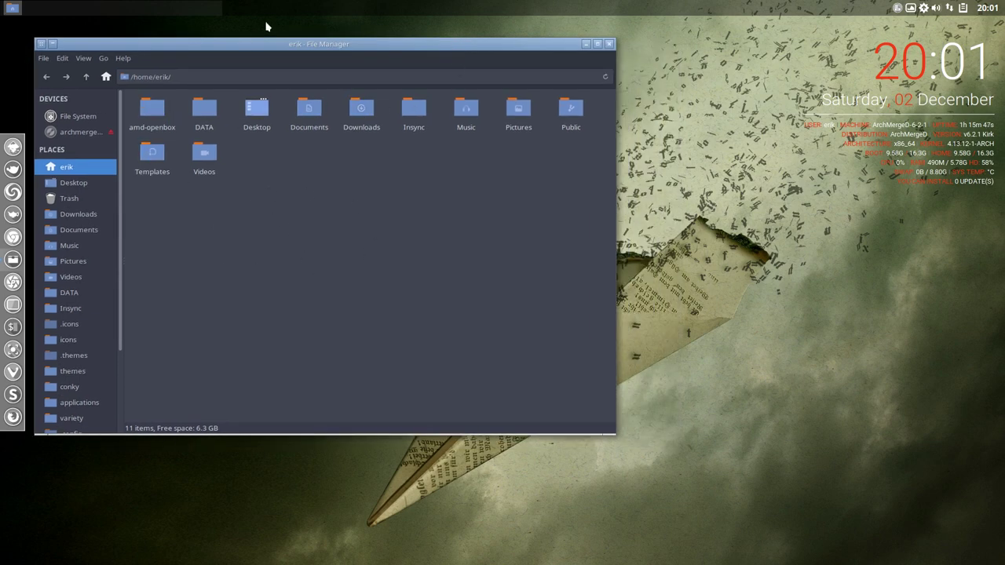
{"action": "right_click", "coordinate": [650, 166]}
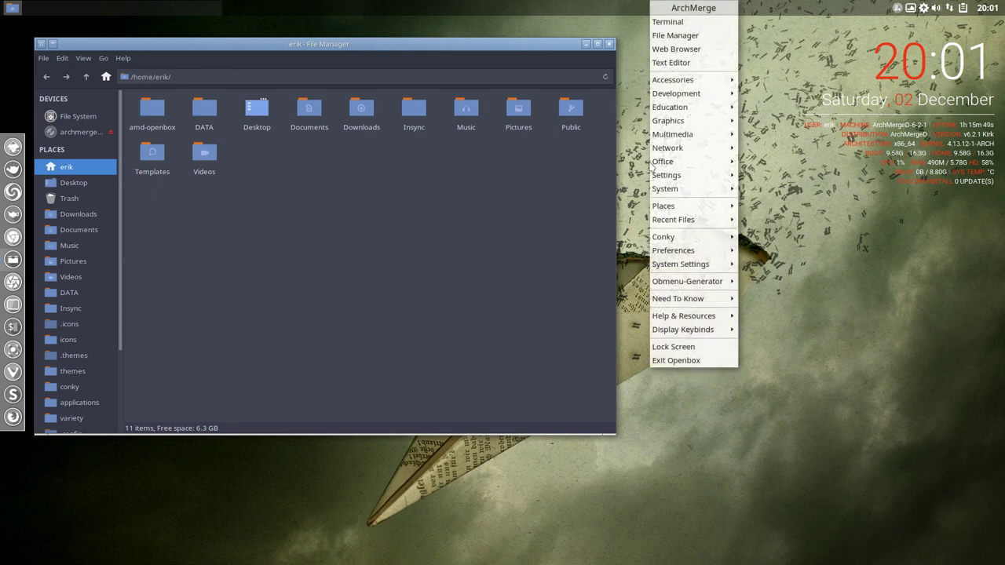
{"action": "mouse_move", "coordinate": [683, 267]}
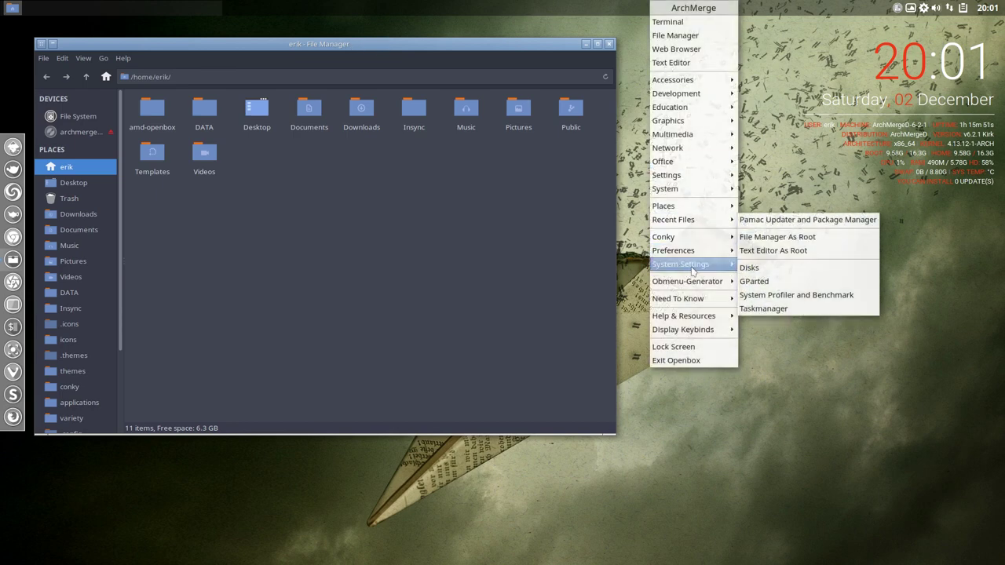
{"action": "mouse_move", "coordinate": [698, 287]}
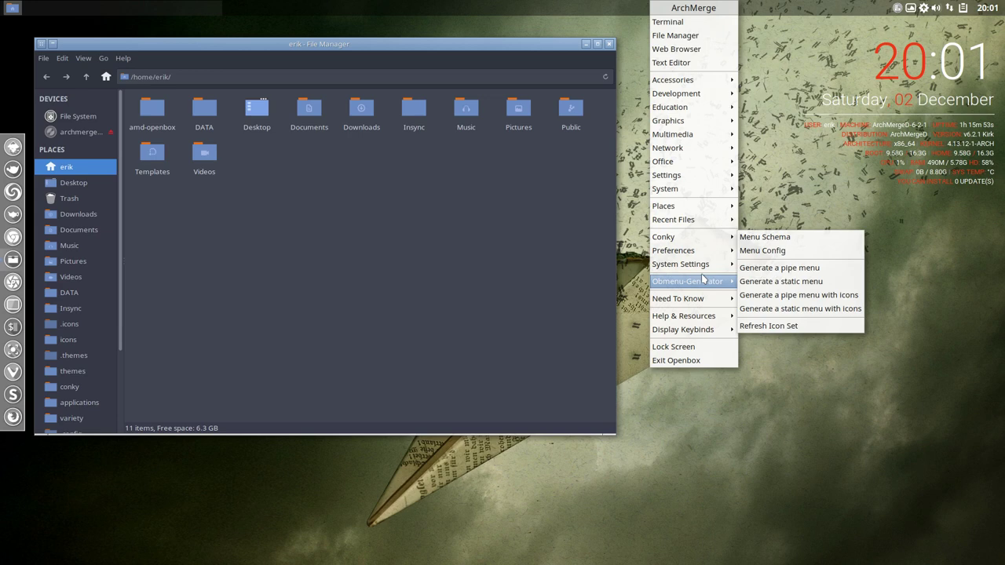
{"action": "mouse_move", "coordinate": [706, 252]}
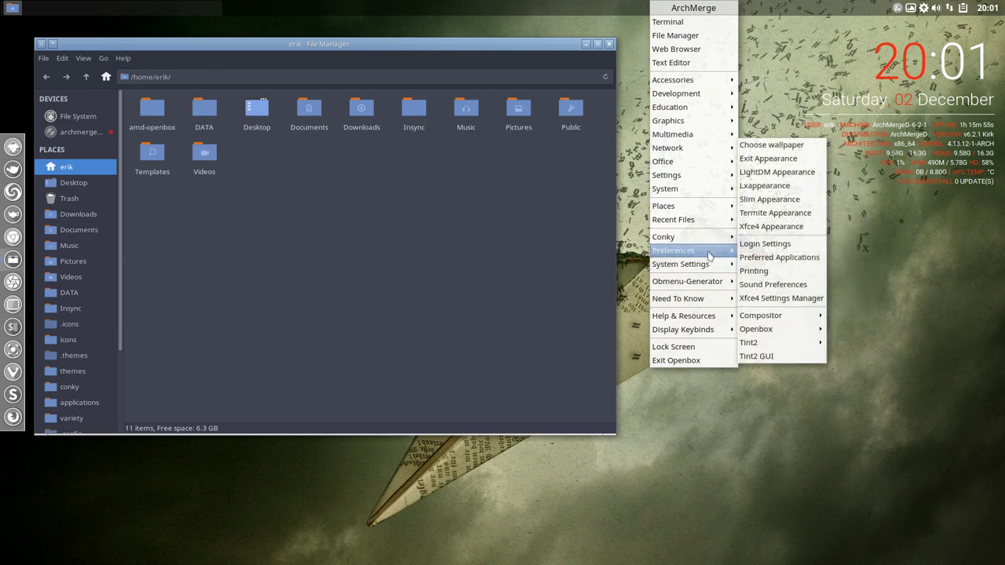
In Xfce4 Appearance, apply the Arc-Mandy-Dark style and Sardi Mono Colora Mandy icon theme
{"action": "left_click", "coordinate": [776, 230]}
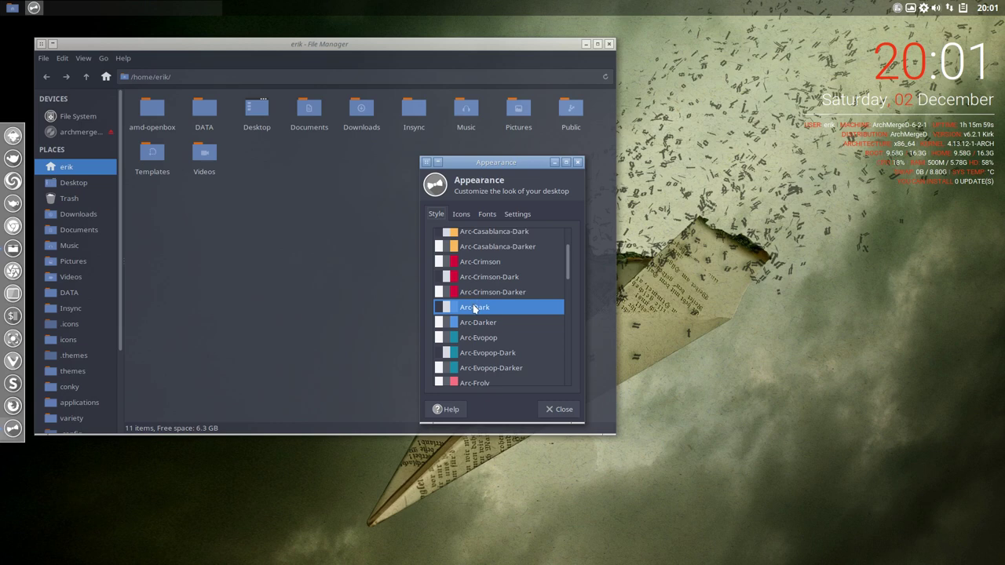
{"action": "scroll", "coordinate": [474, 308], "scroll_direction": "down", "scroll_amount": 5}
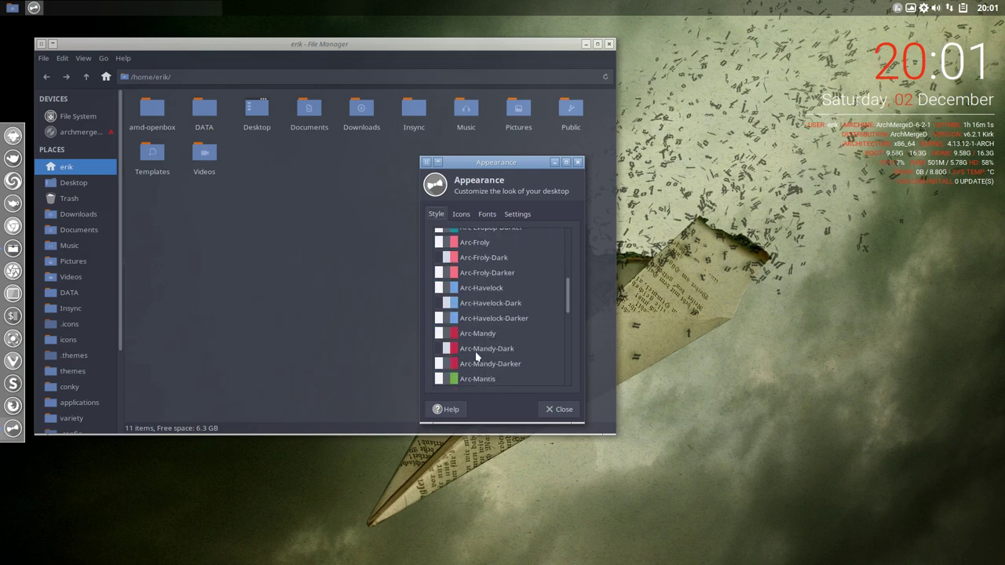
{"action": "left_click", "coordinate": [508, 356]}
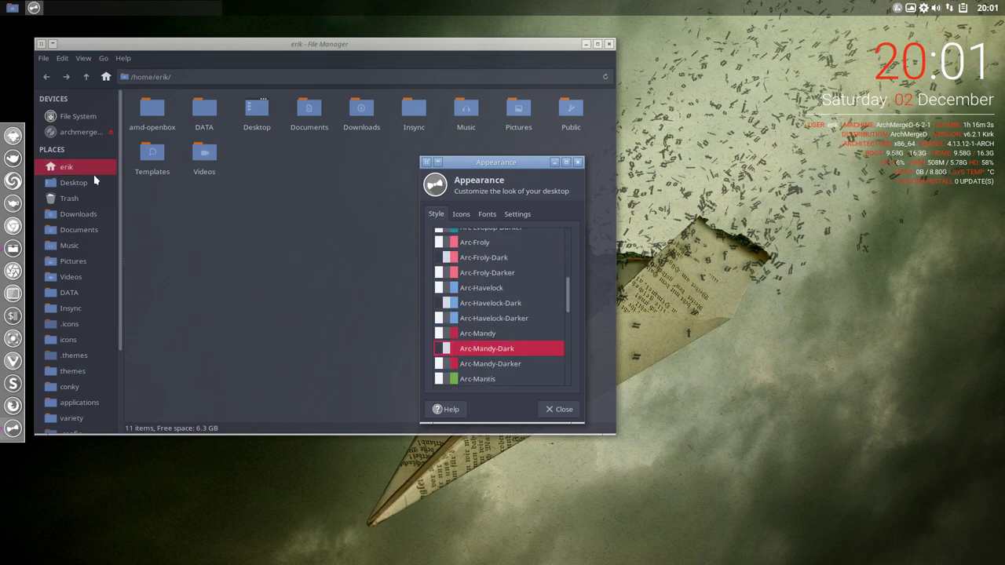
{"action": "left_click", "coordinate": [461, 214]}
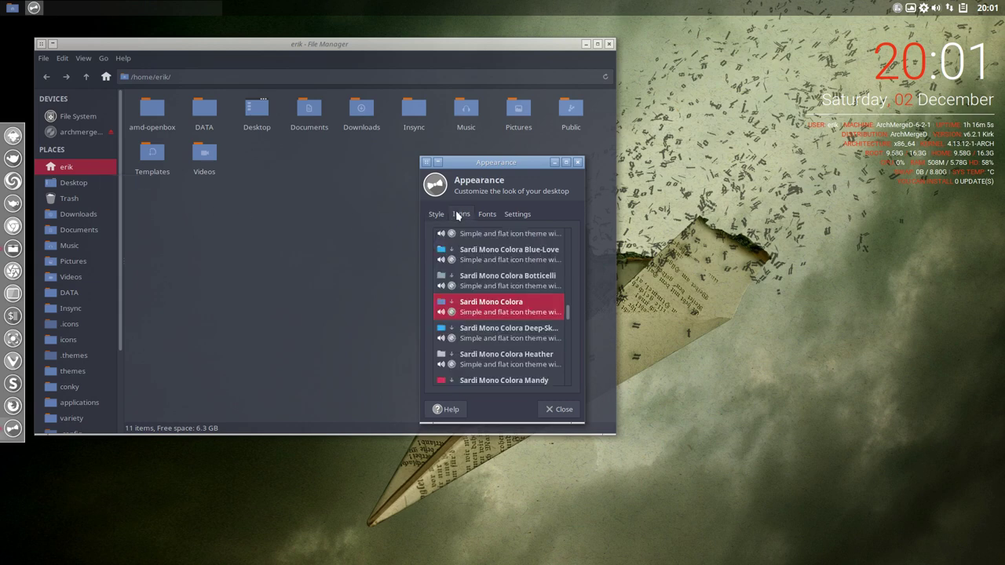
{"action": "scroll", "coordinate": [489, 313], "scroll_direction": "down", "scroll_amount": 2}
{"action": "left_click", "coordinate": [510, 345]}
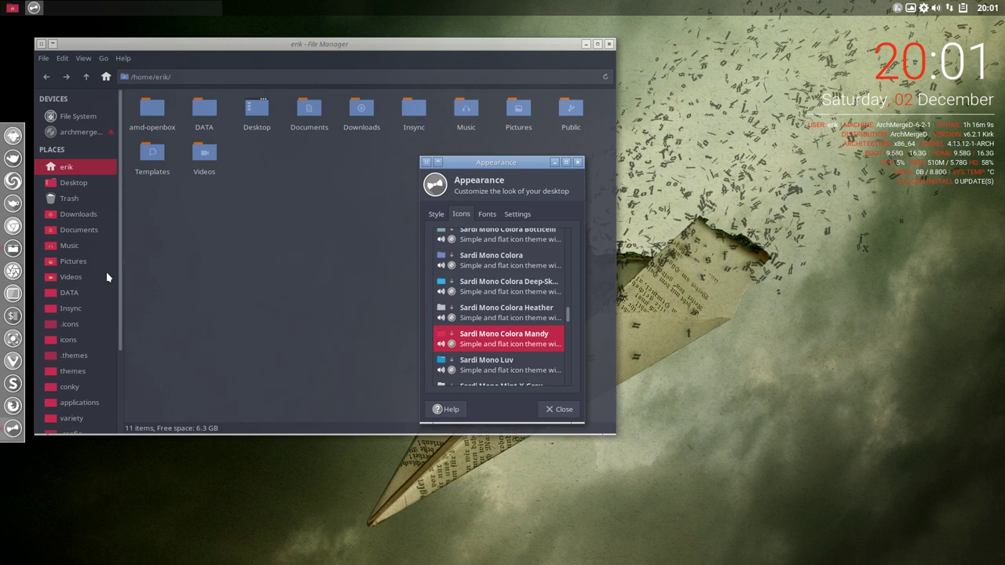
Move the file manager lower right and Appearance upper left, then recheck the style and icon lists
{"action": "left_click", "coordinate": [252, 209]}
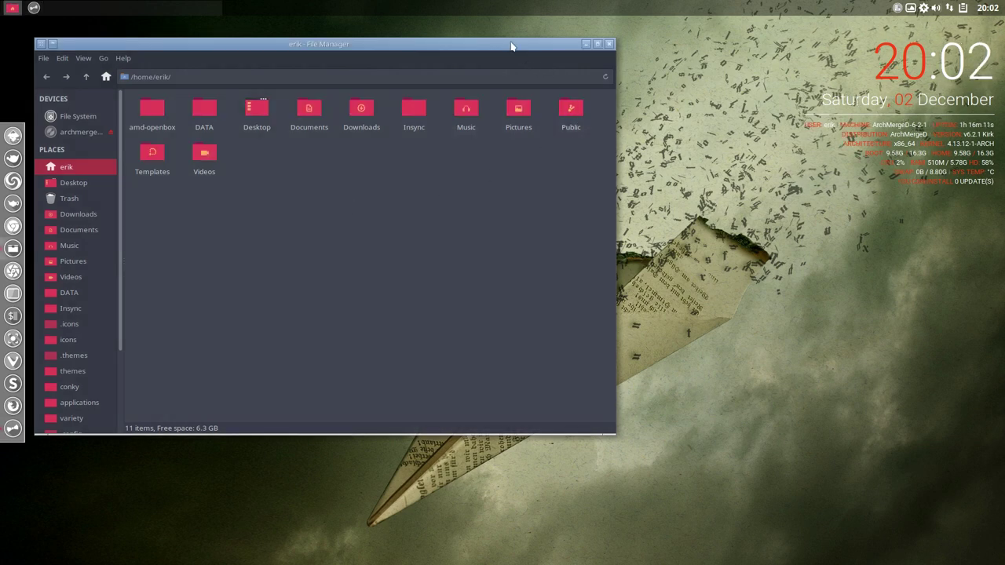
{"action": "left_click_drag", "start_coordinate": [511, 43], "coordinate": [850, 195]}
{"action": "left_click_drag", "start_coordinate": [520, 159], "coordinate": [244, 82]}
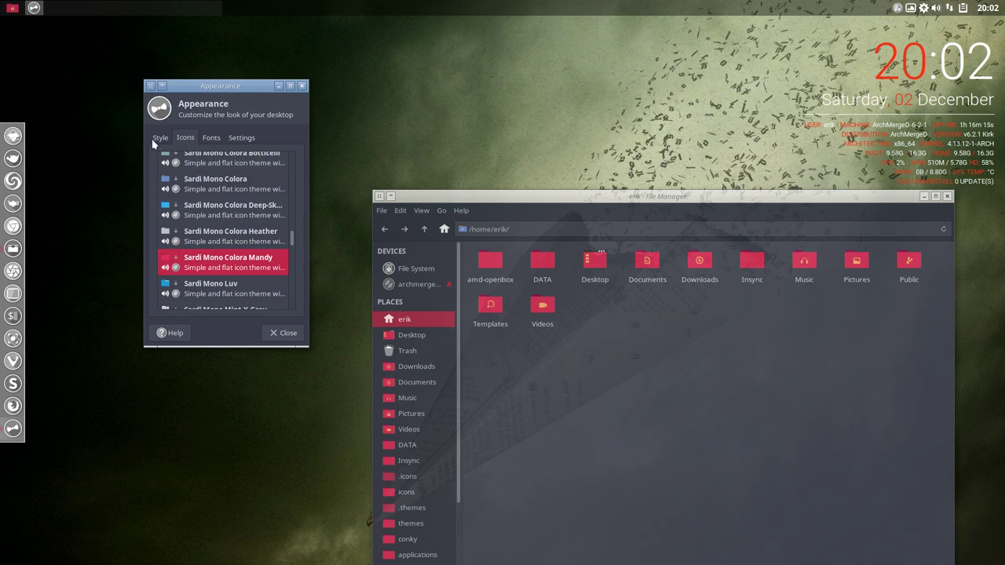
{"action": "left_click", "coordinate": [158, 138]}
{"action": "left_click", "coordinate": [175, 137]}
Set the default font to Noto Sans 11
{"action": "left_click", "coordinate": [214, 139]}
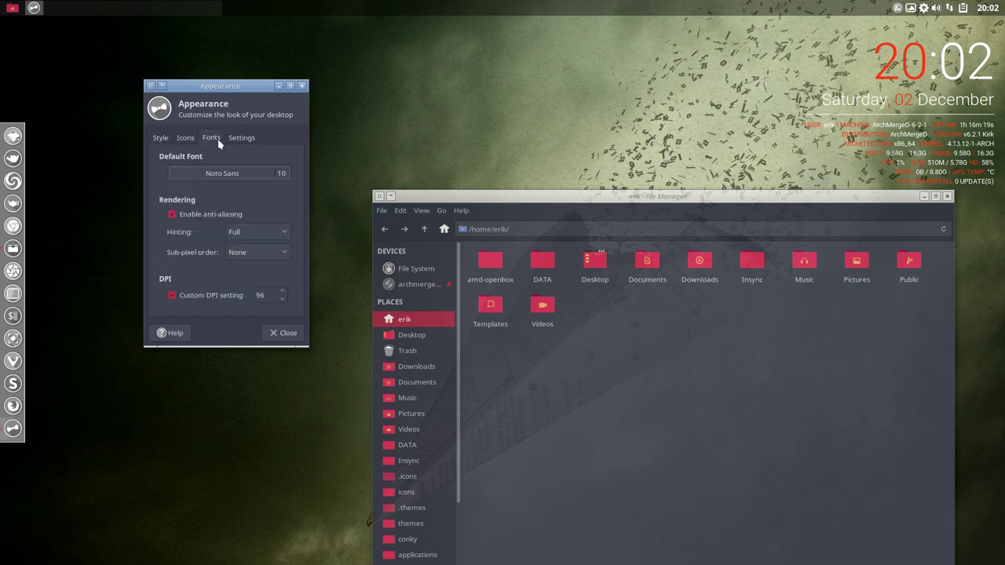
{"action": "left_click", "coordinate": [278, 171]}
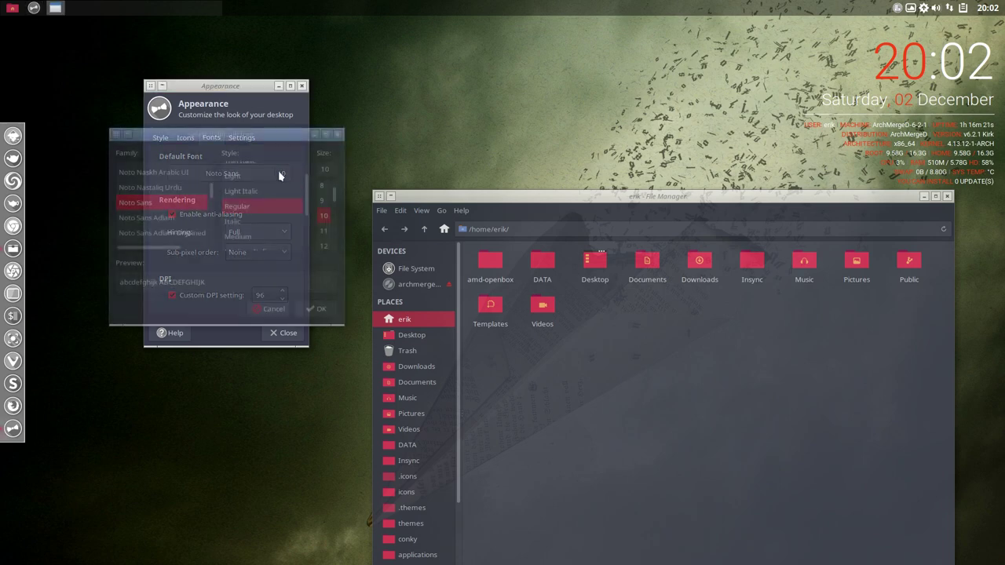
{"action": "left_click", "coordinate": [323, 230]}
{"action": "left_click", "coordinate": [317, 308]}
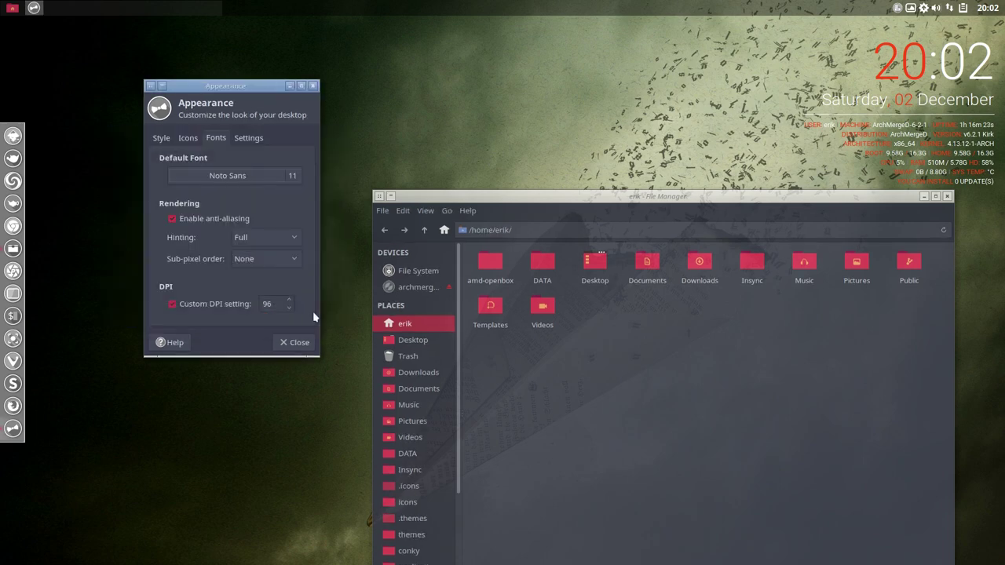
Return the file manager to the user's home folder, review the remaining tabs, and close Appearance
{"action": "left_click", "coordinate": [425, 230]}
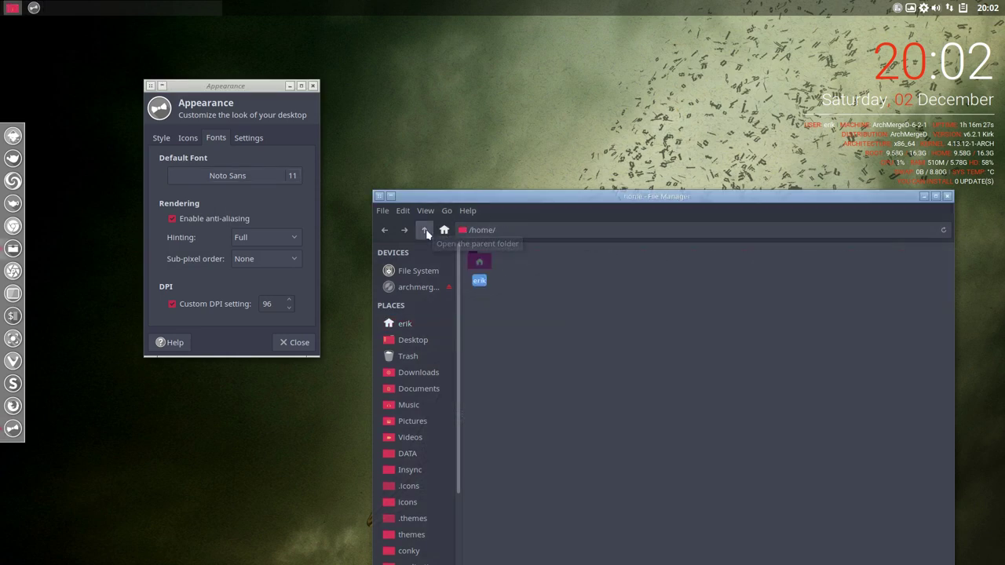
{"action": "double_click", "coordinate": [479, 266]}
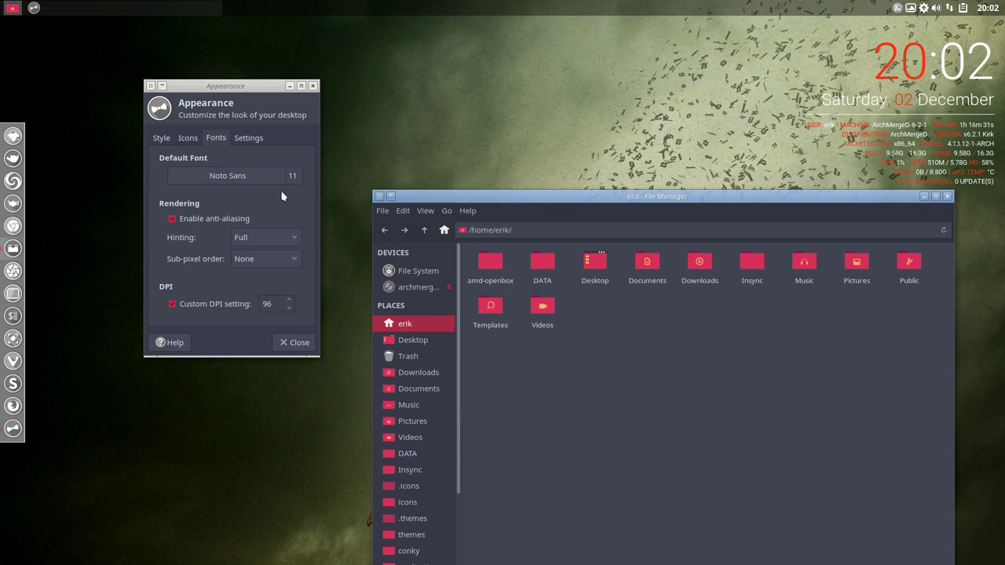
{"action": "left_click", "coordinate": [248, 139]}
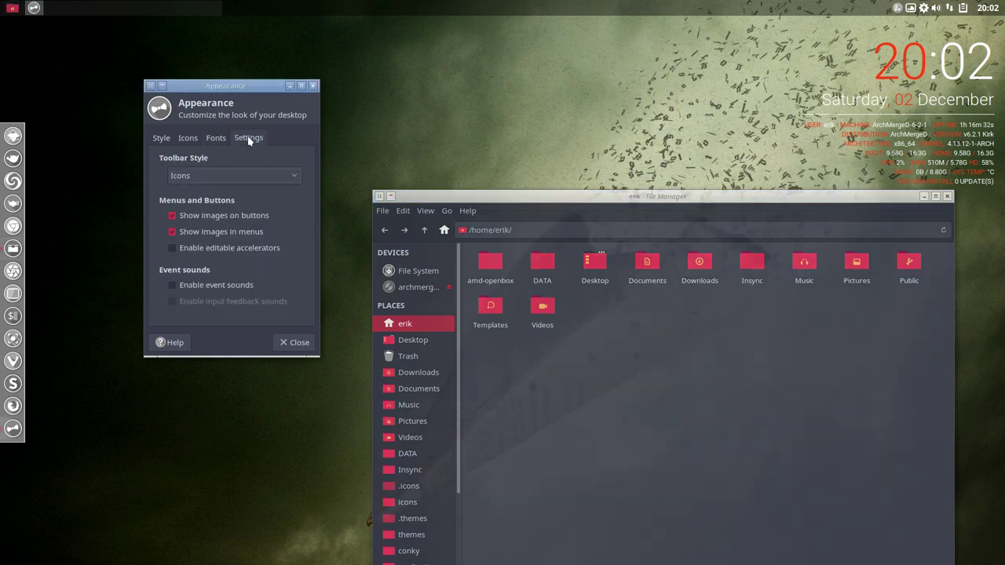
{"action": "left_click", "coordinate": [171, 138]}
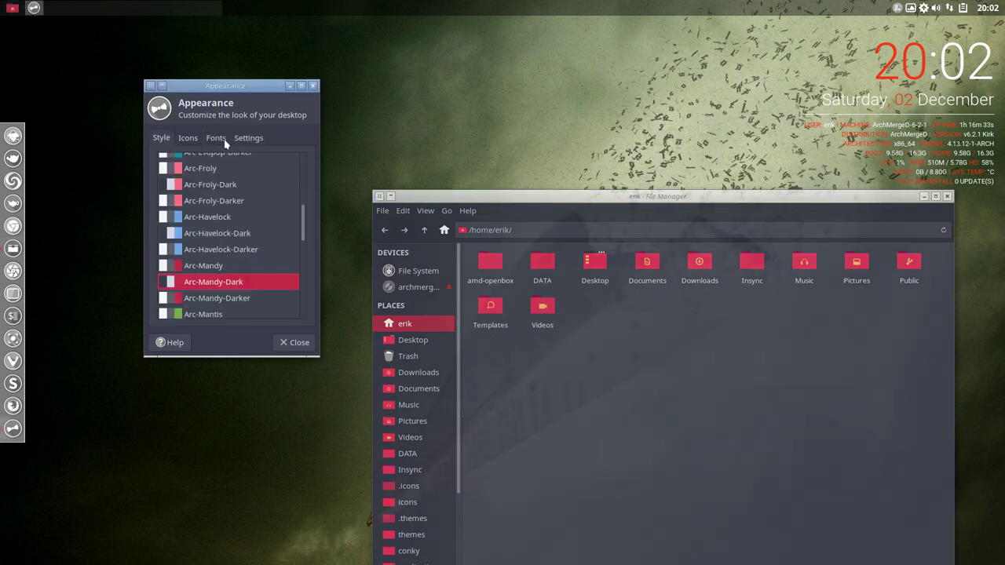
{"action": "left_click", "coordinate": [313, 86]}
Open Conky Chooser from the desktop menu, cancel it, then reopen the menu's Preferences submenu
{"action": "left_click_drag", "start_coordinate": [682, 197], "coordinate": [661, 99]}
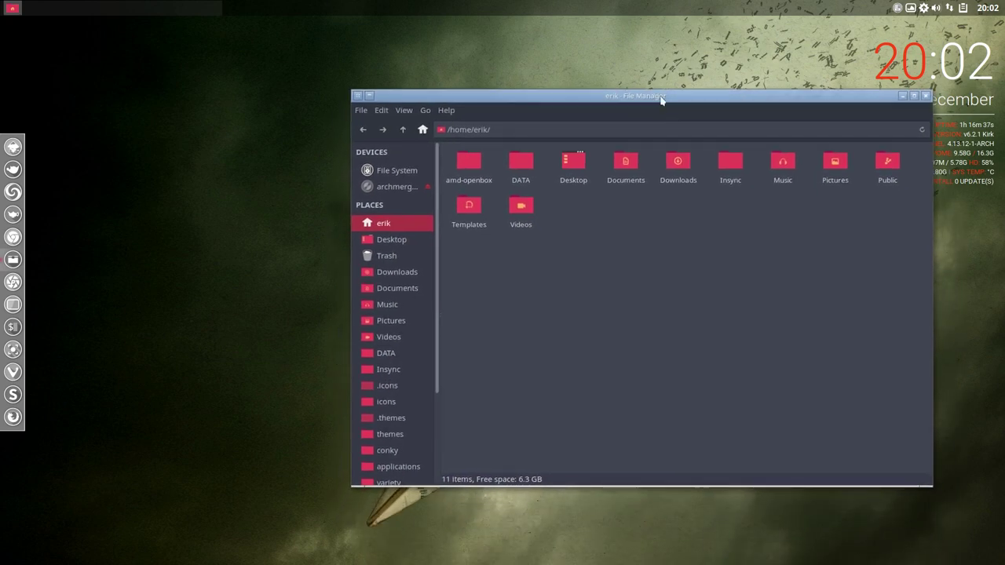
{"action": "right_click", "coordinate": [172, 302]}
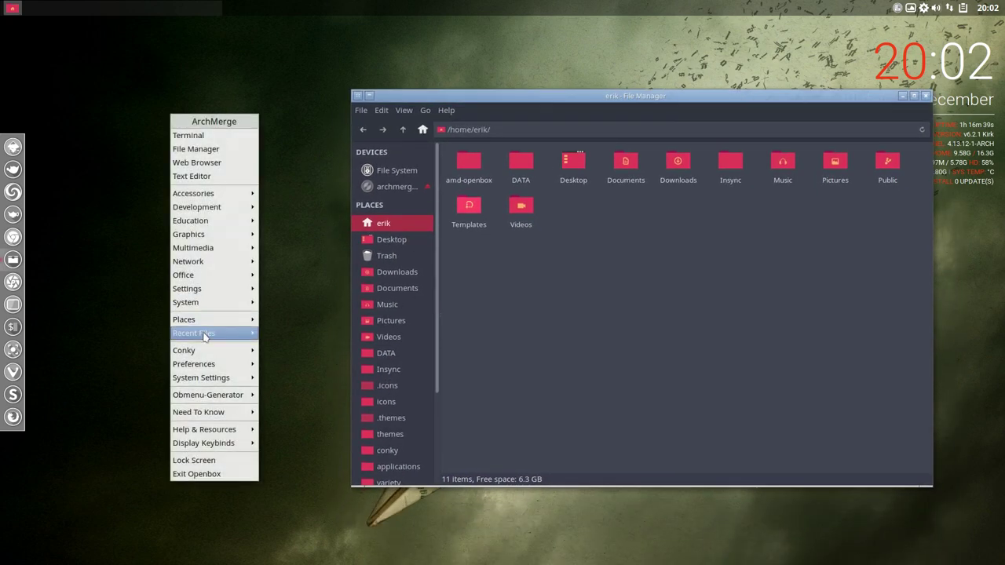
{"action": "mouse_move", "coordinate": [217, 347]}
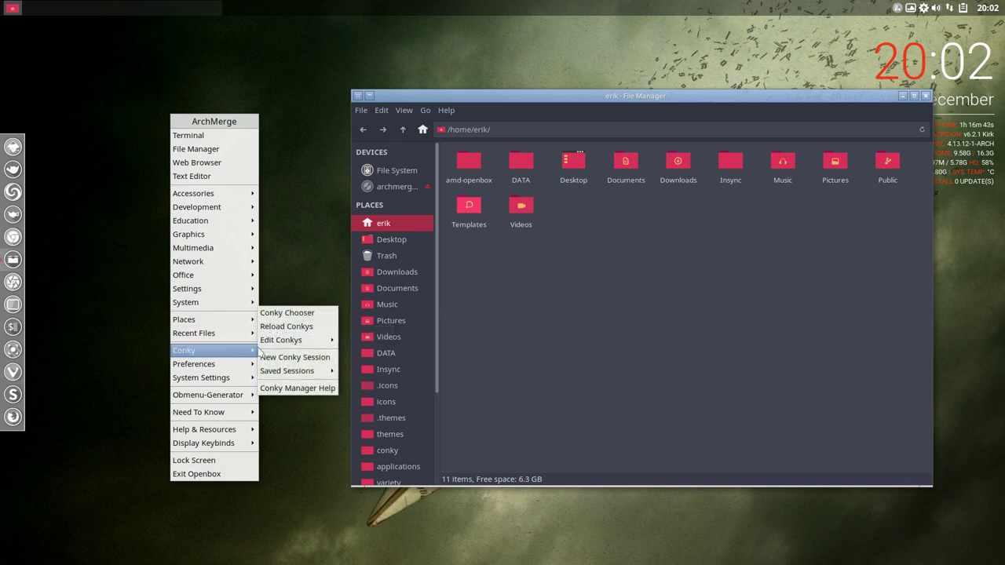
{"action": "left_click", "coordinate": [288, 313]}
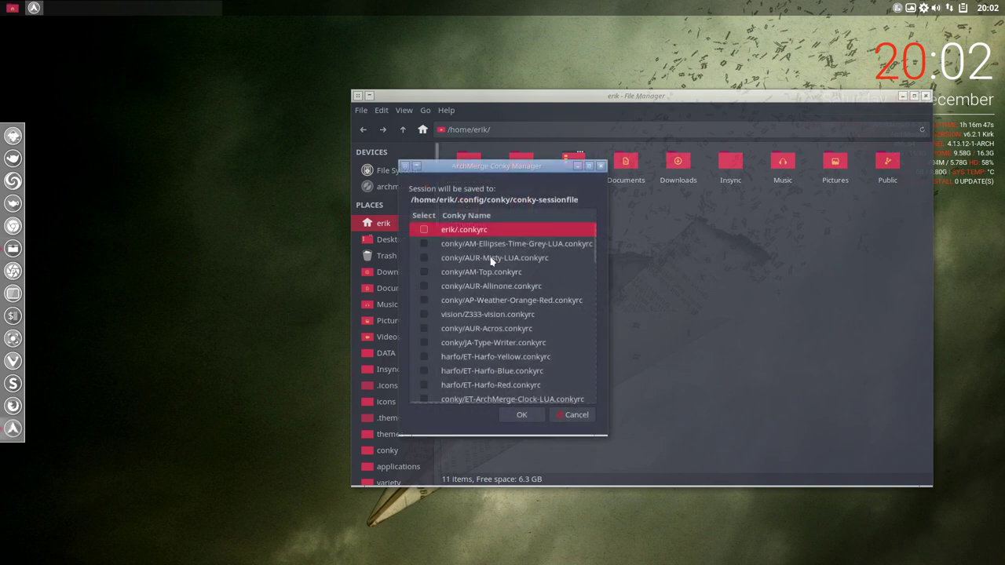
{"action": "left_click", "coordinate": [566, 414]}
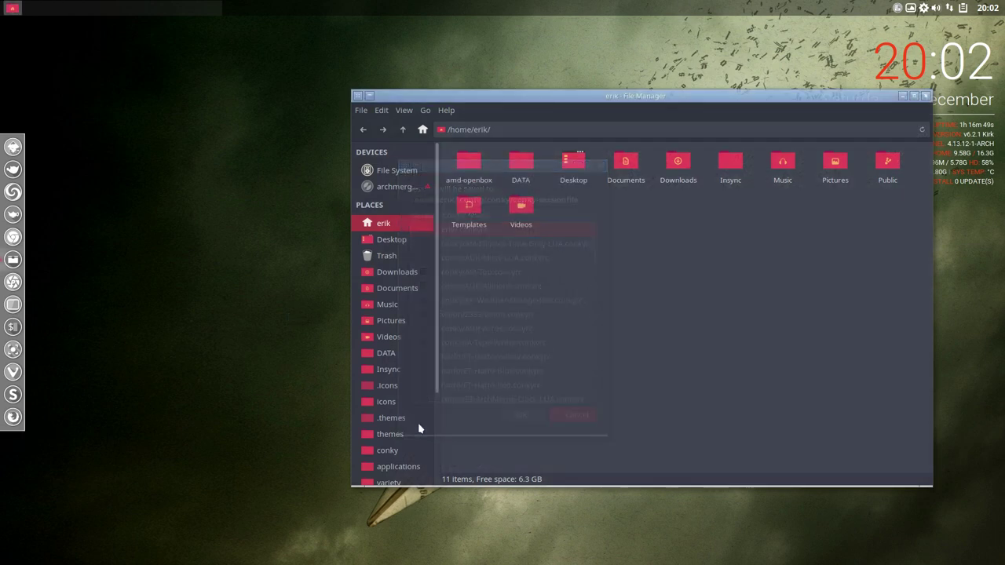
{"action": "right_click", "coordinate": [156, 339]}
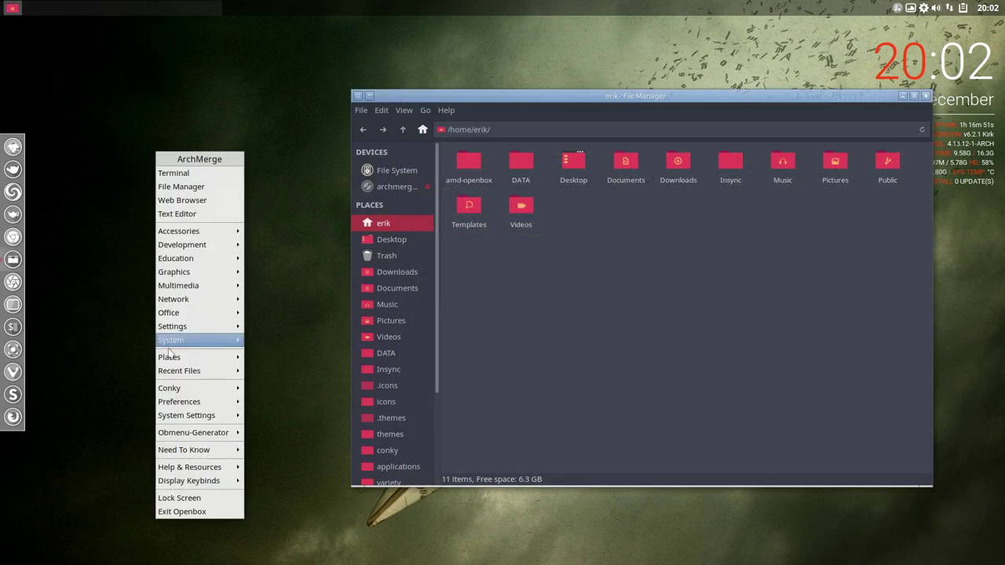
{"action": "mouse_move", "coordinate": [198, 403]}
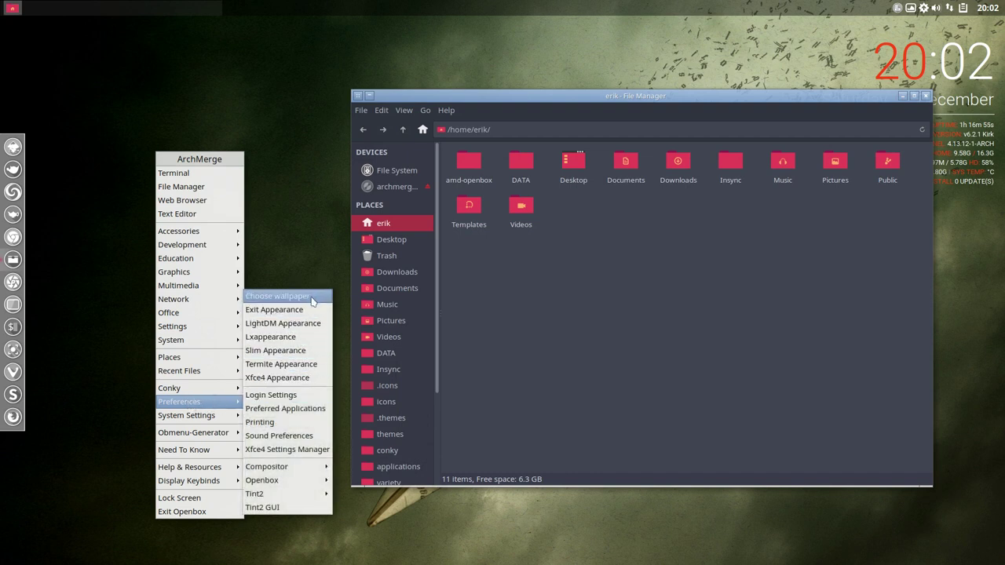
Open Variety's wallpaper thumbnail strip and set the purple crystal image, hiding the file manager
{"action": "left_click", "coordinate": [915, 10]}
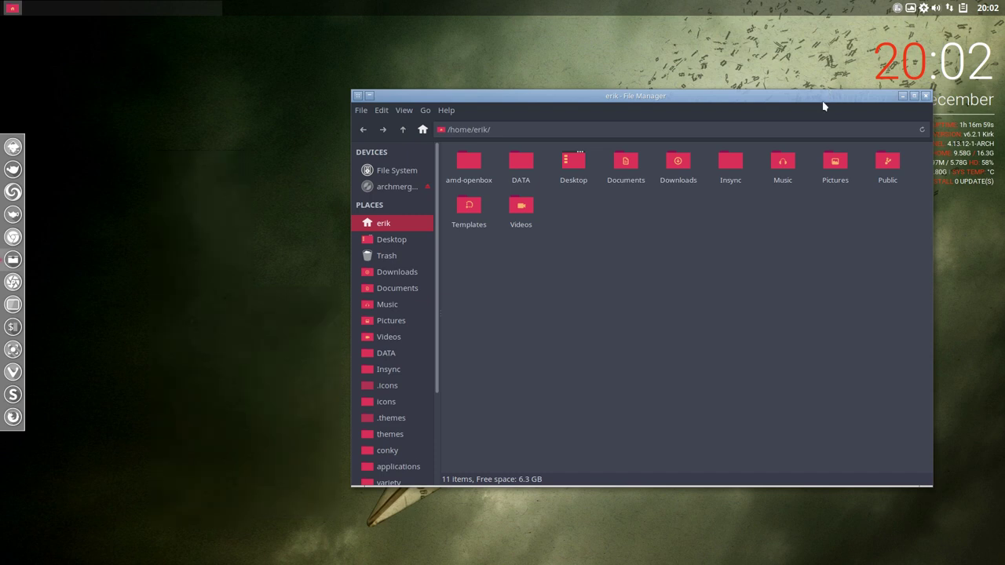
{"action": "left_click_drag", "start_coordinate": [824, 106], "coordinate": [623, 171]}
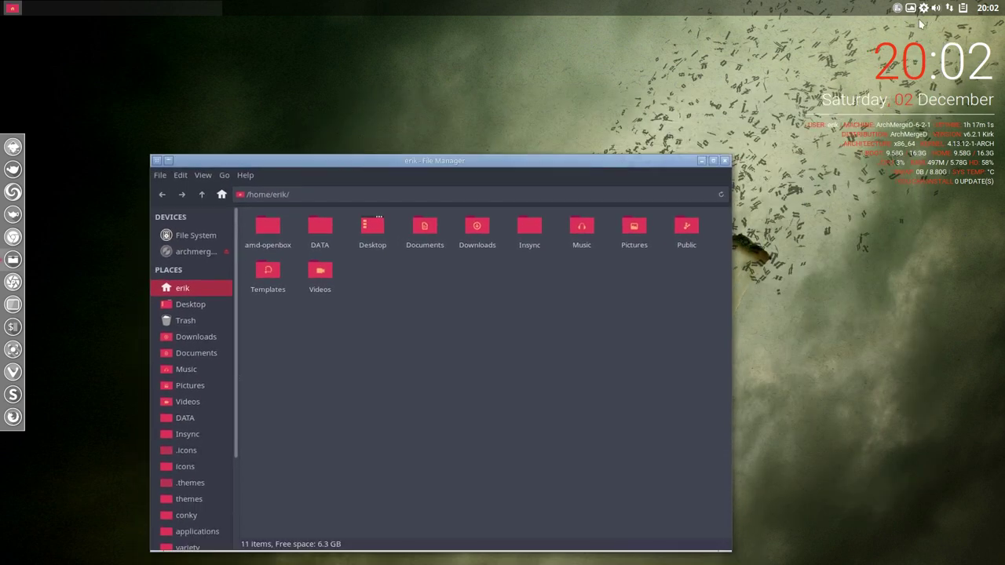
{"action": "left_click", "coordinate": [924, 9]}
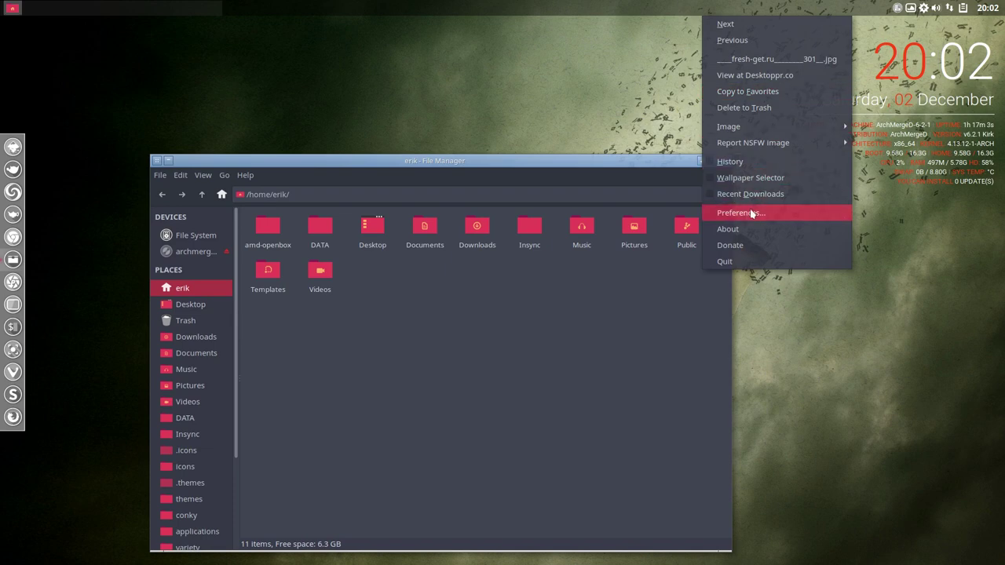
{"action": "left_click", "coordinate": [734, 180]}
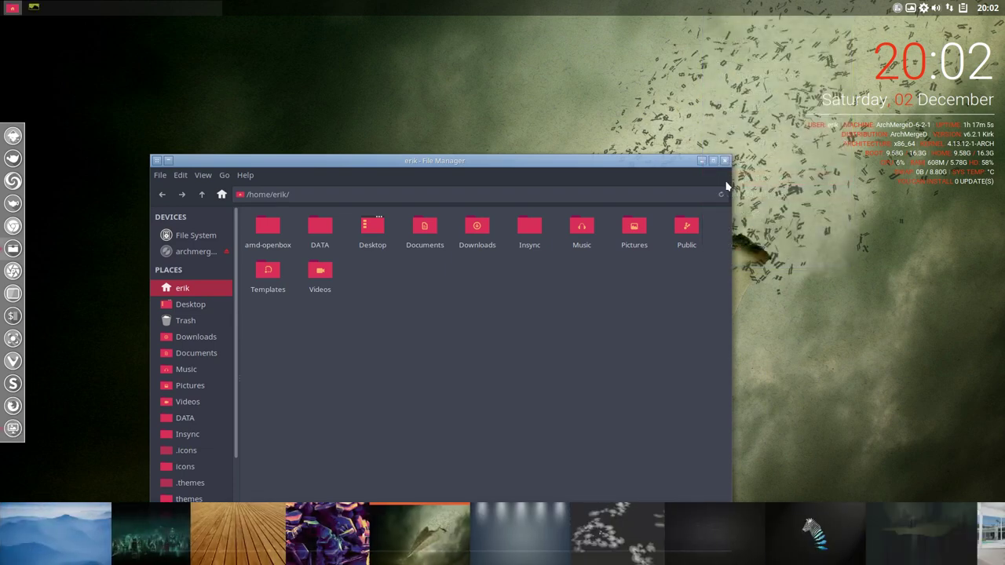
{"action": "left_click", "coordinate": [321, 516]}
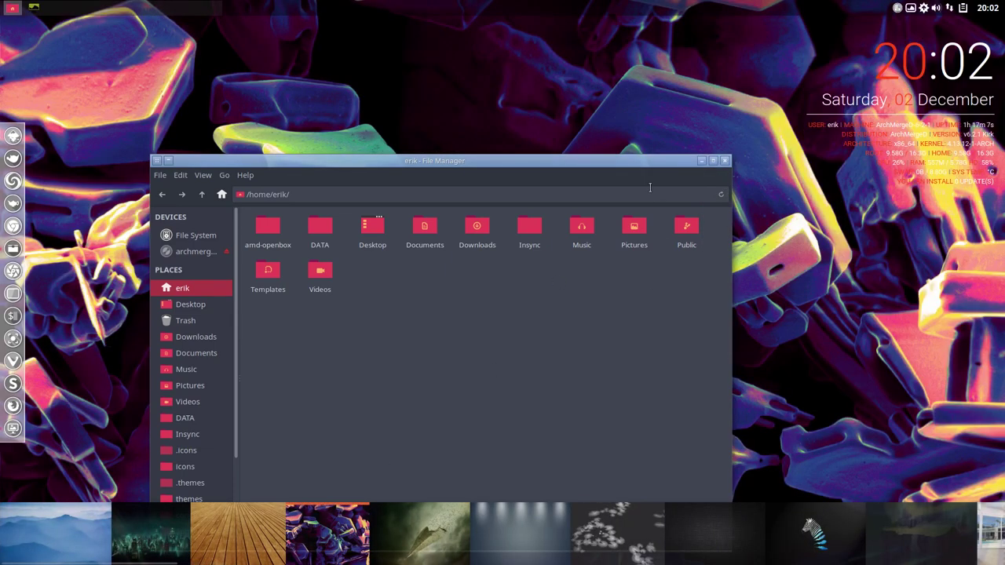
{"action": "left_click", "coordinate": [627, 163]}
{"action": "left_click", "coordinate": [706, 161]}
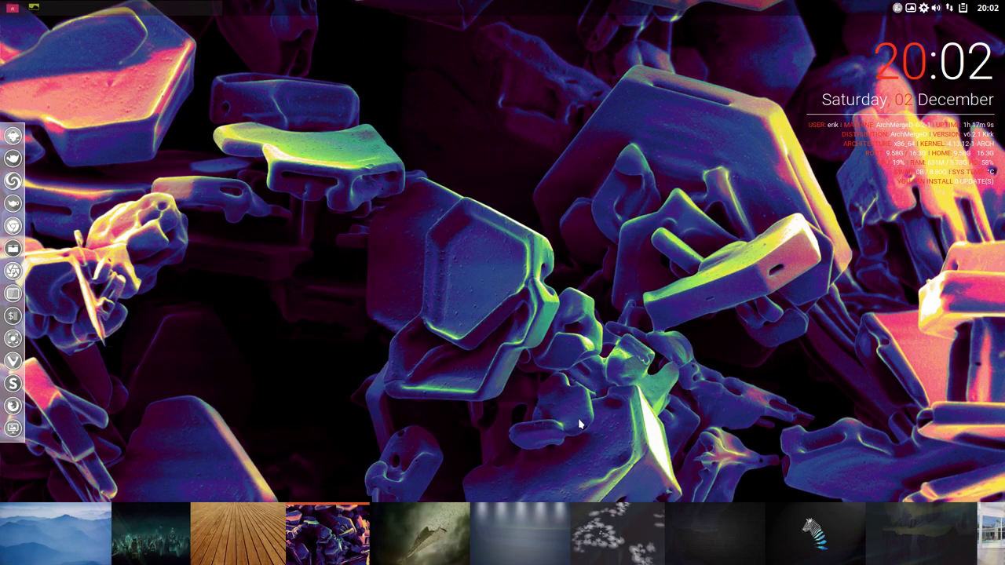
Try circuit-board, fur-hood woman, dark-haired portrait, moon-and-tree, grey tech, silver car and car-and-jet wallpapers
{"action": "scroll", "coordinate": [415, 547], "scroll_direction": "up", "scroll_amount": 2}
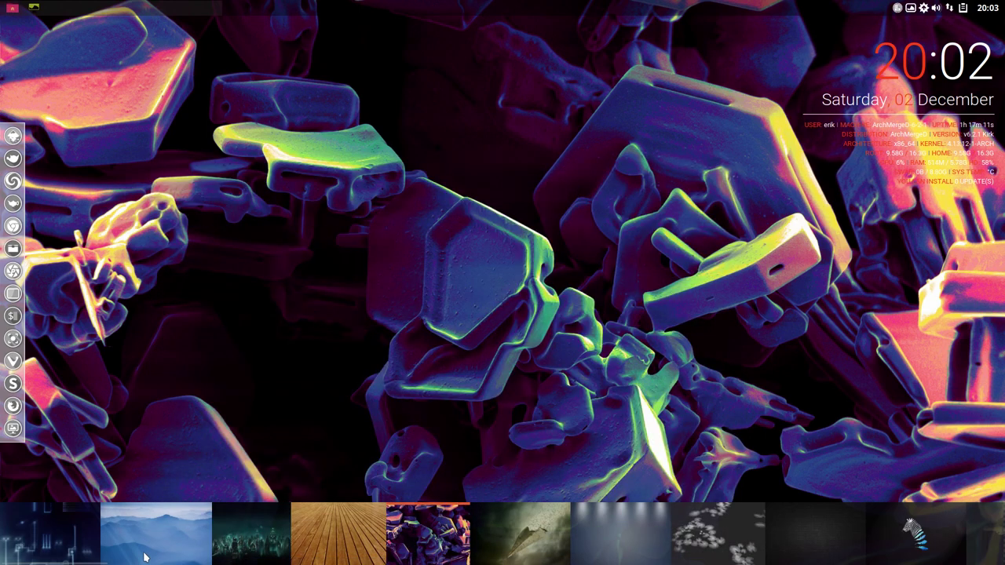
{"action": "left_click", "coordinate": [71, 554]}
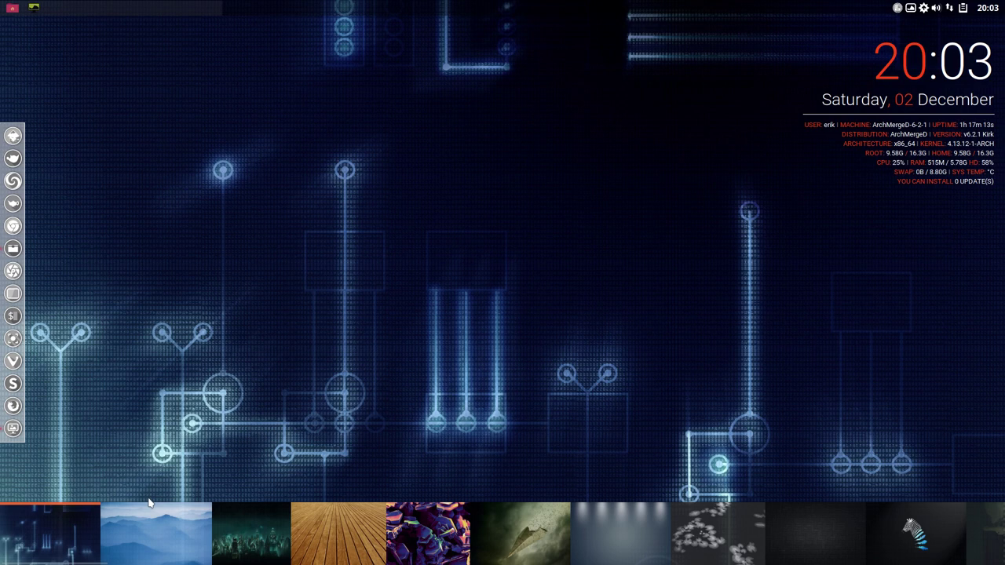
{"action": "scroll", "coordinate": [684, 518], "scroll_direction": "down", "scroll_amount": 10}
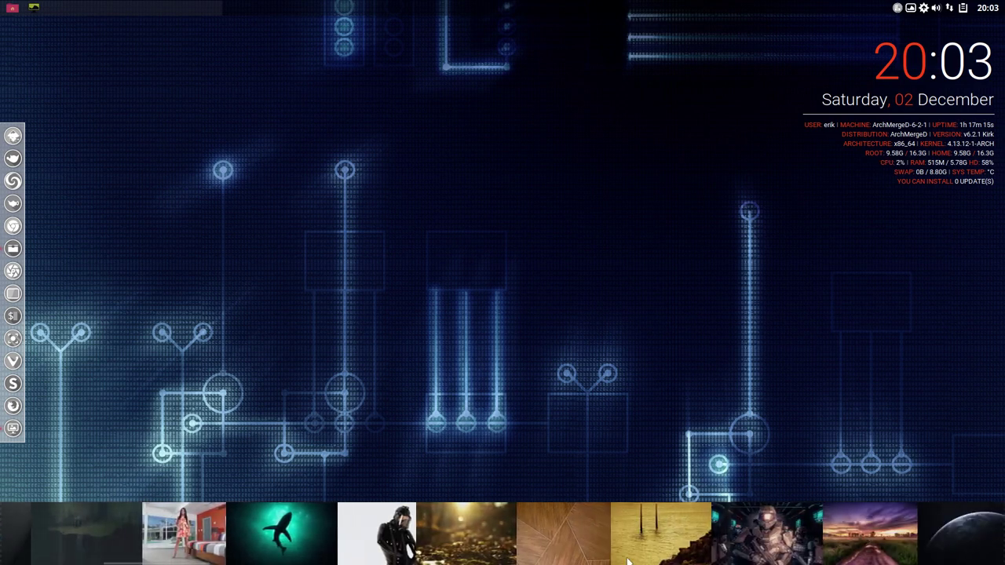
{"action": "scroll", "coordinate": [1003, 522], "scroll_direction": "down", "scroll_amount": 5}
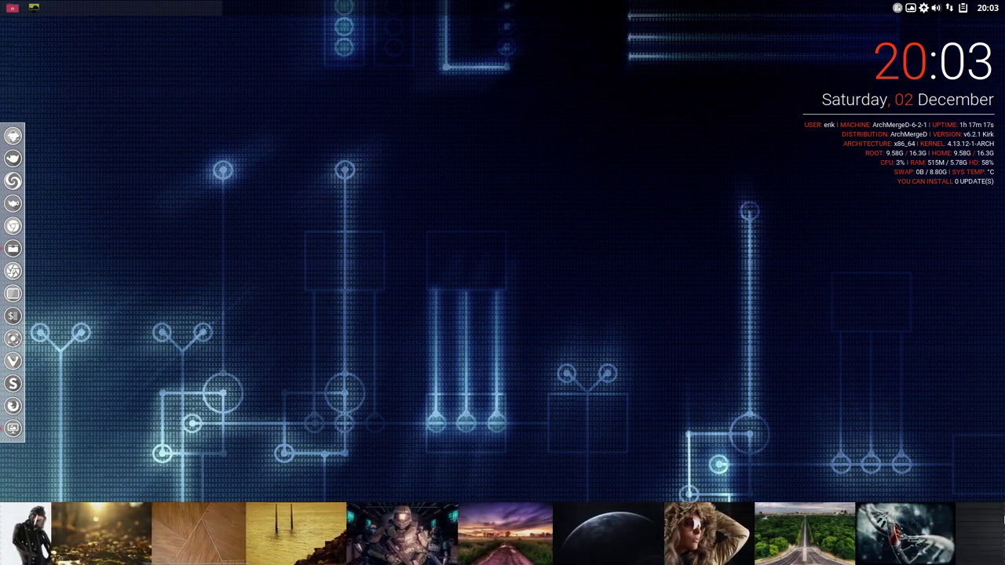
{"action": "scroll", "coordinate": [632, 530], "scroll_direction": "down", "scroll_amount": 4}
{"action": "left_click", "coordinate": [333, 537]}
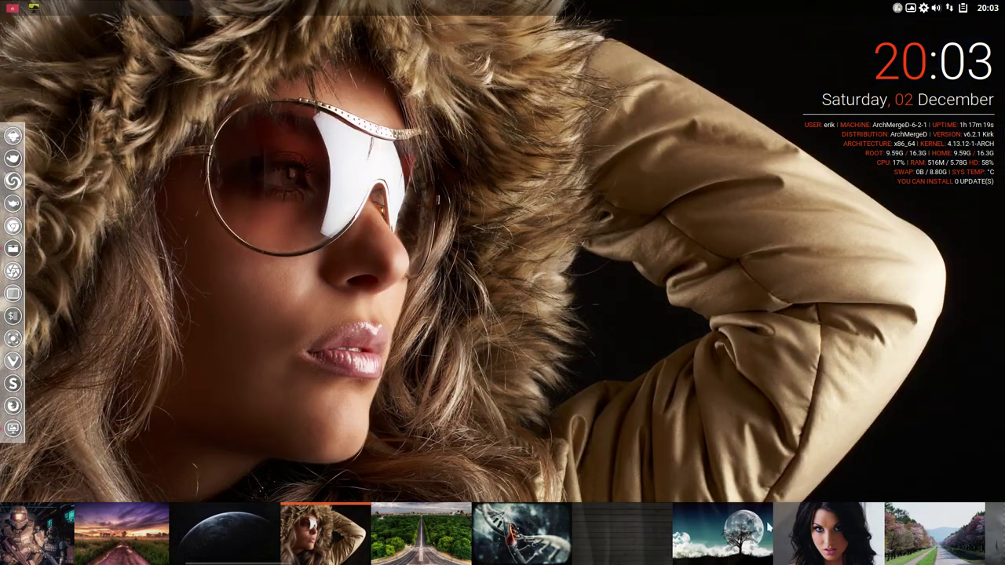
{"action": "left_click", "coordinate": [863, 534]}
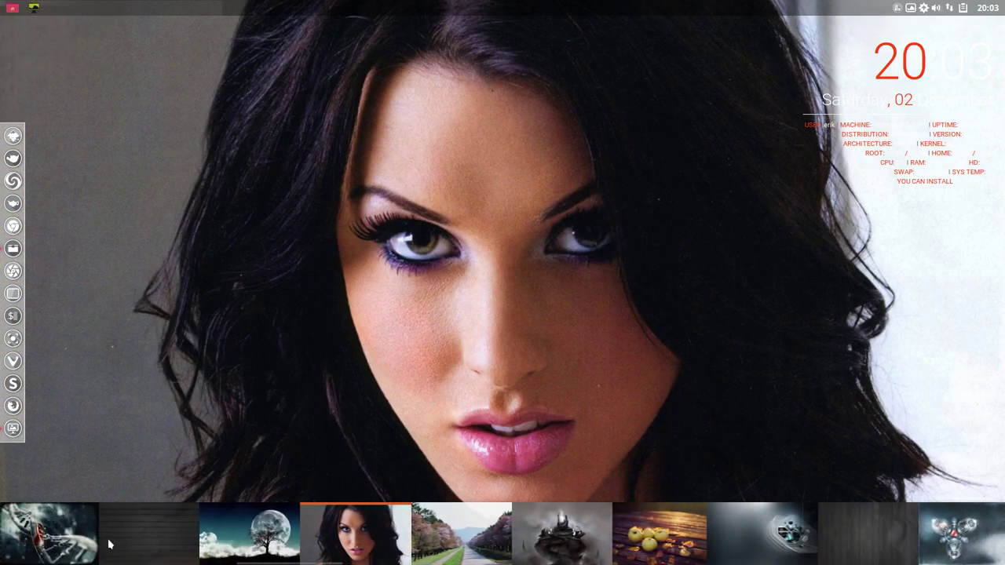
{"action": "left_click", "coordinate": [300, 547]}
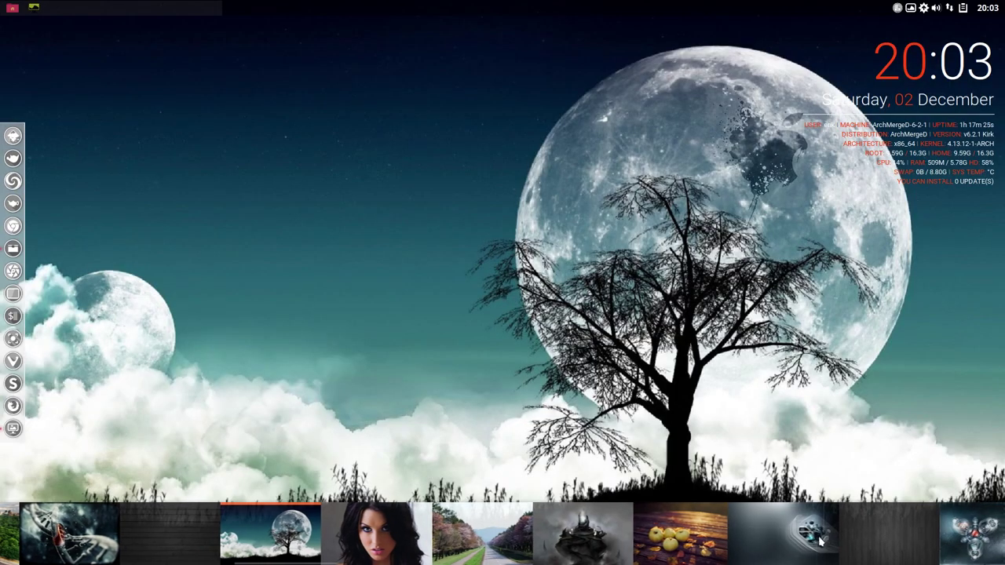
{"action": "left_click", "coordinate": [793, 534]}
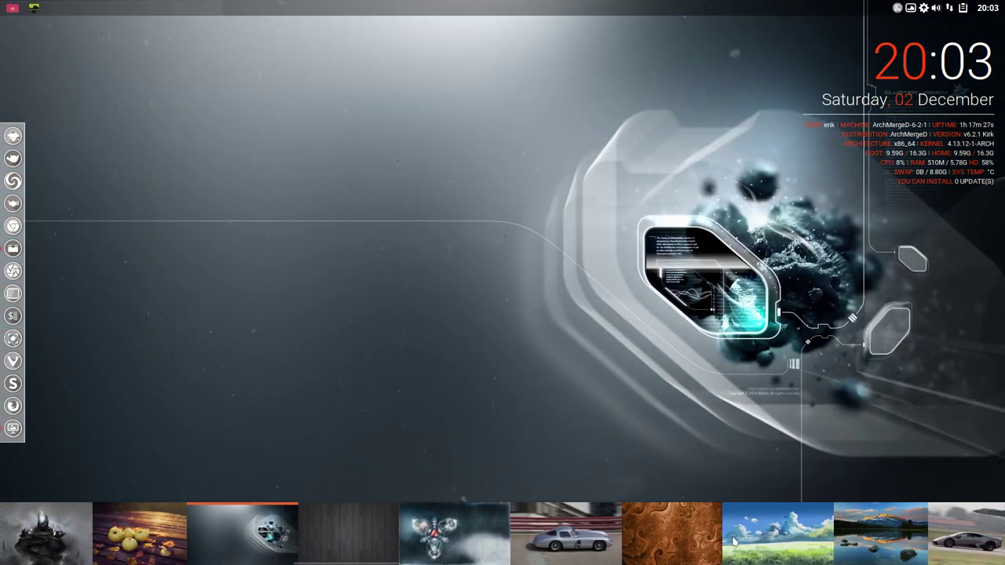
{"action": "left_click", "coordinate": [594, 547]}
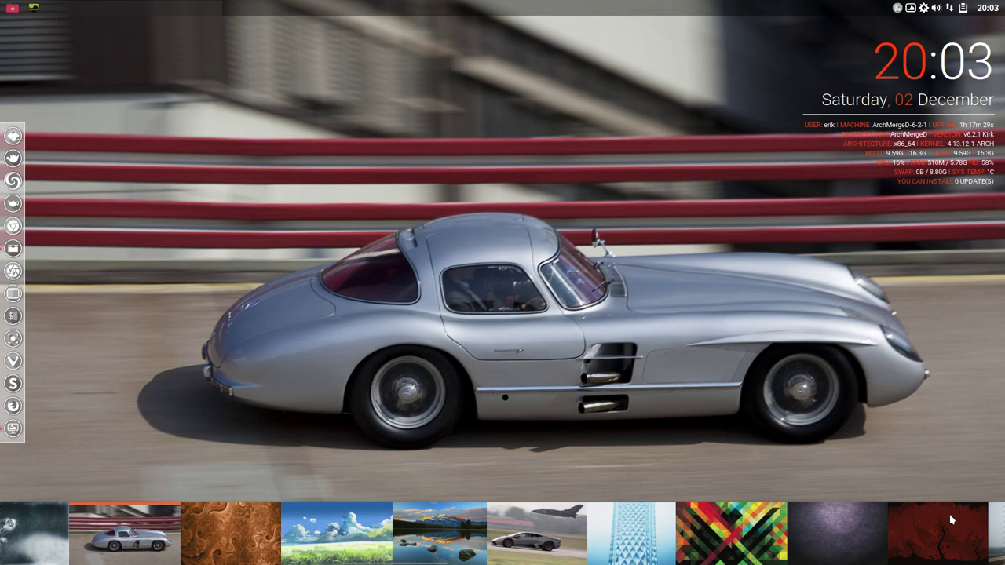
{"action": "left_click", "coordinate": [493, 536]}
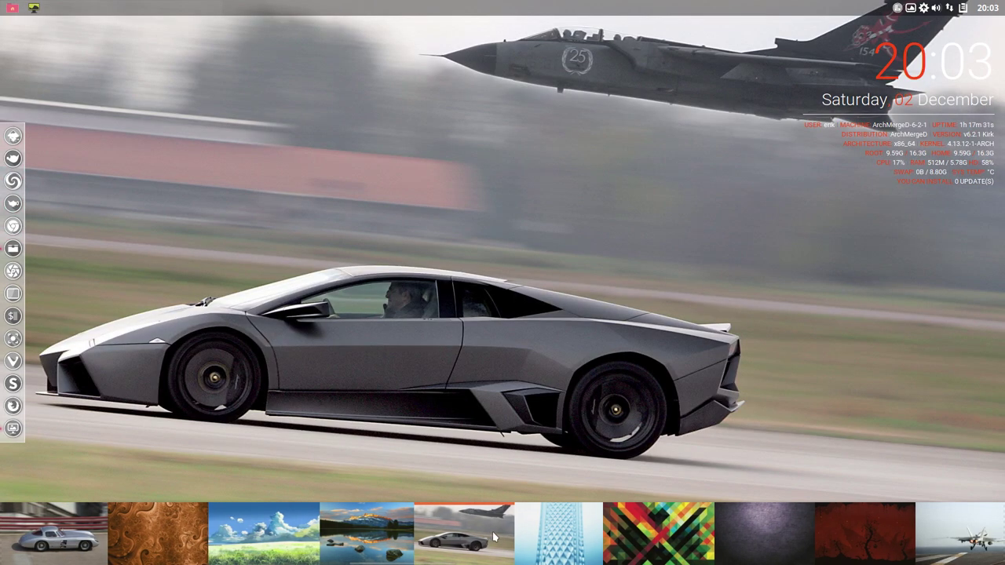
Try the London bus and woman-in-green images, settle on the purple galaxy, and close the strip
{"action": "scroll", "coordinate": [560, 537], "scroll_direction": "down", "scroll_amount": 8}
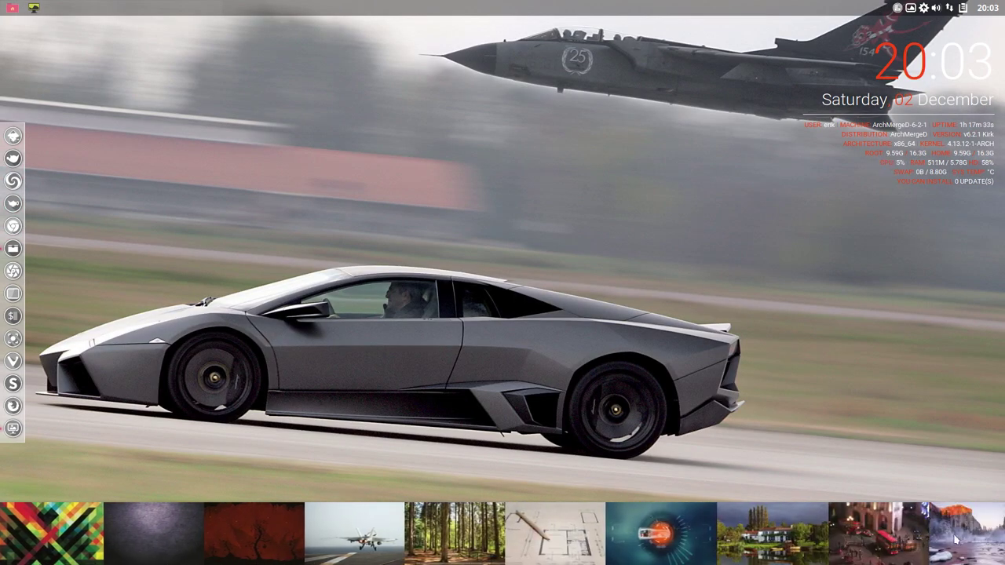
{"action": "scroll", "coordinate": [769, 537], "scroll_direction": "down", "scroll_amount": 5}
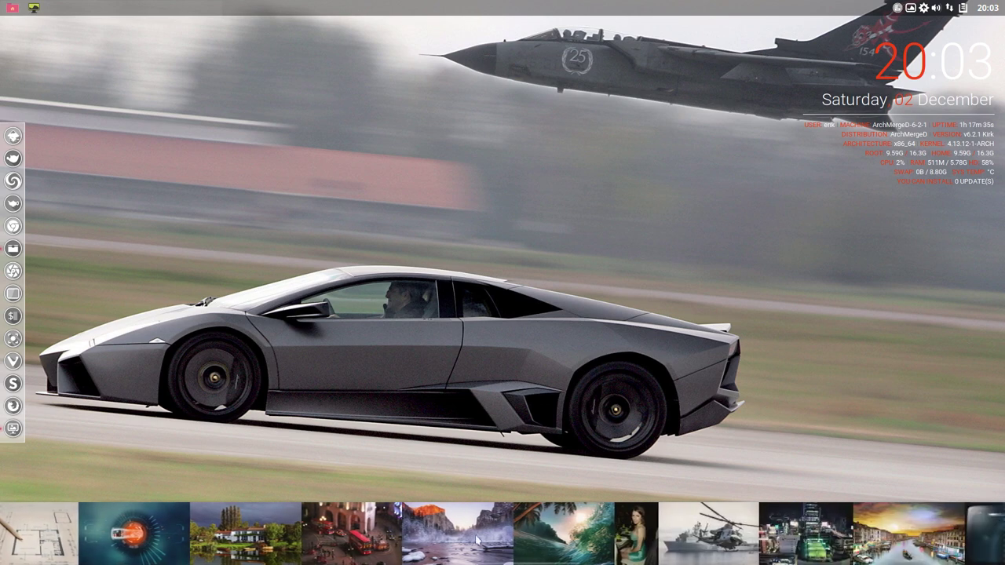
{"action": "left_click", "coordinate": [337, 547]}
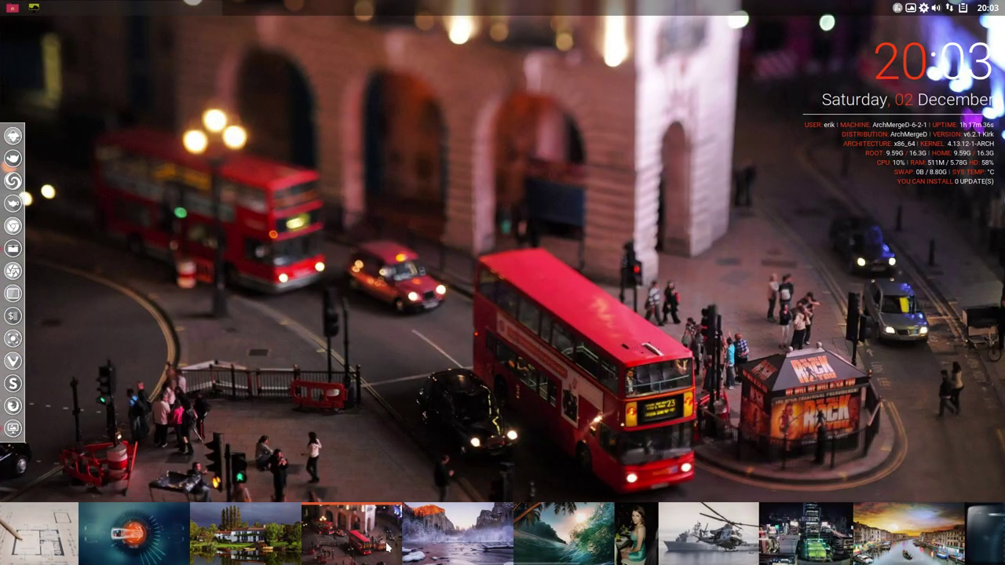
{"action": "left_click", "coordinate": [626, 535]}
{"action": "scroll", "coordinate": [760, 534], "scroll_direction": "down", "scroll_amount": 5}
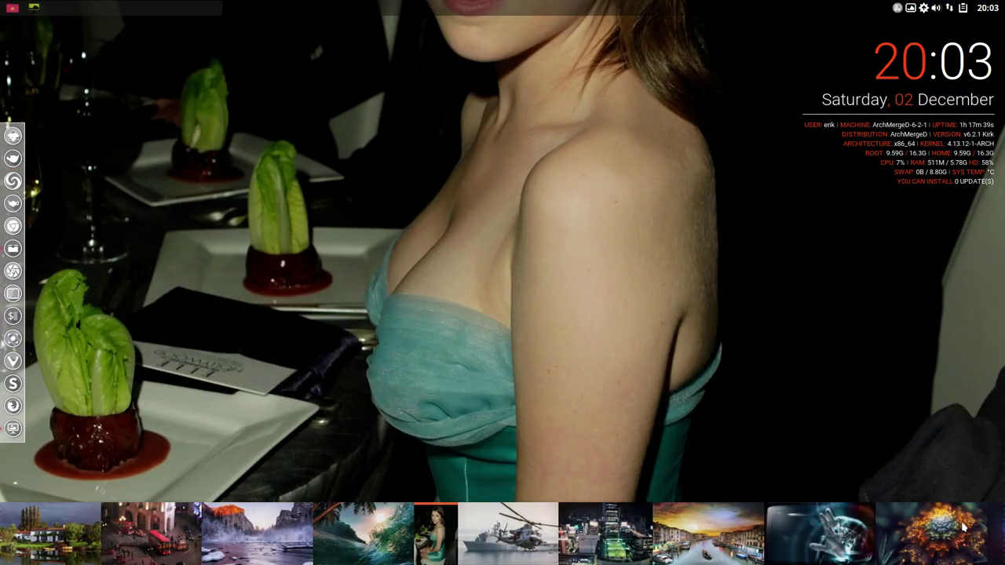
{"action": "left_click", "coordinate": [747, 536]}
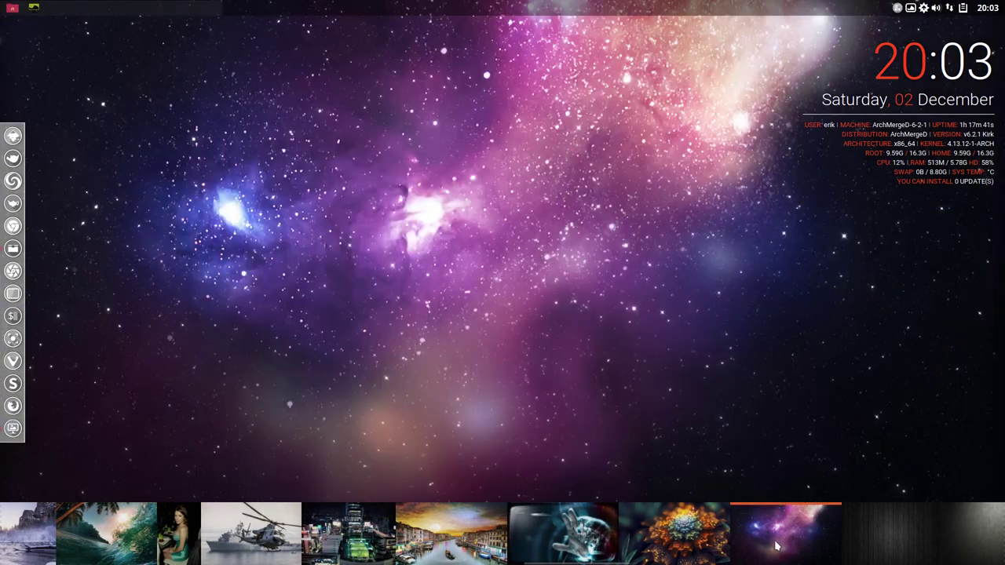
{"action": "right_click", "coordinate": [776, 545]}
{"action": "left_click", "coordinate": [416, 405]}
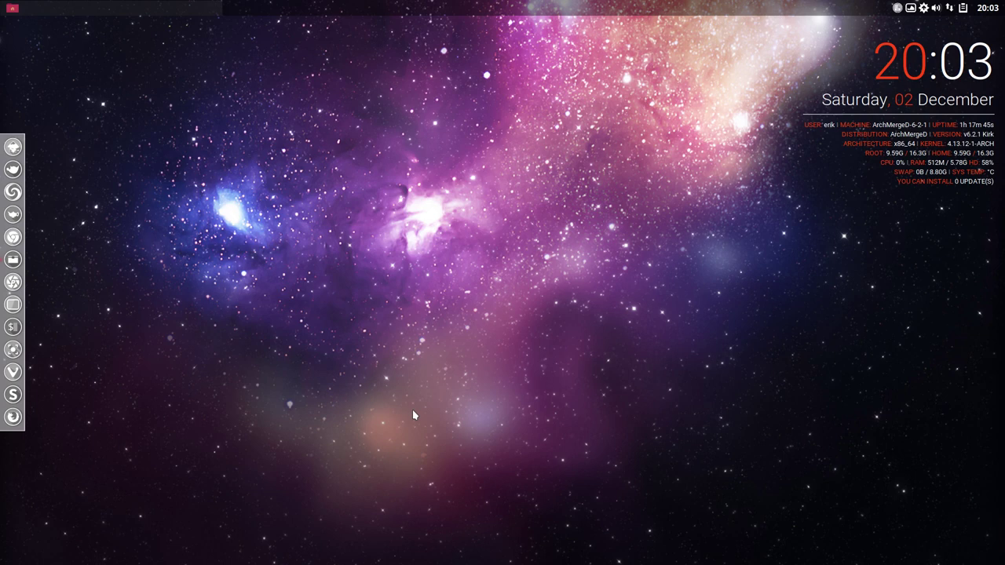
Open Nitrogen from Preferences, apply icy-yosemite.jpg as wallpaper, and close Nitrogen
{"action": "right_click", "coordinate": [244, 268]}
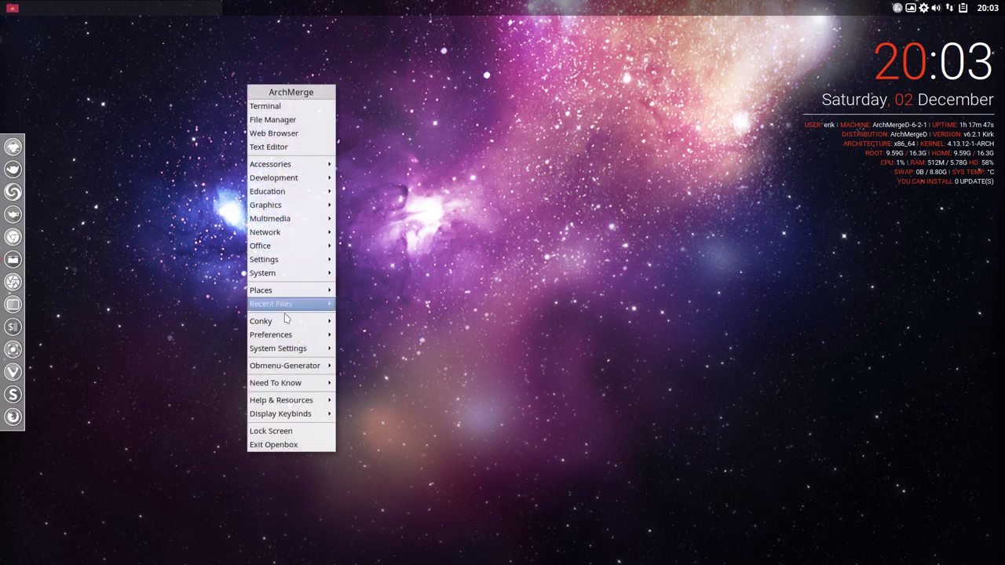
{"action": "mouse_move", "coordinate": [303, 324]}
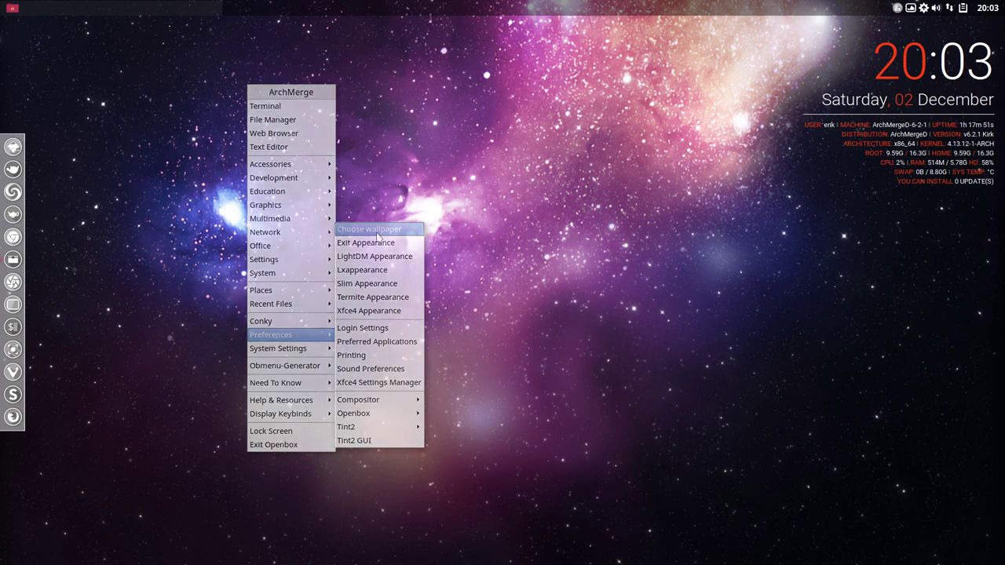
{"action": "left_click", "coordinate": [377, 233]}
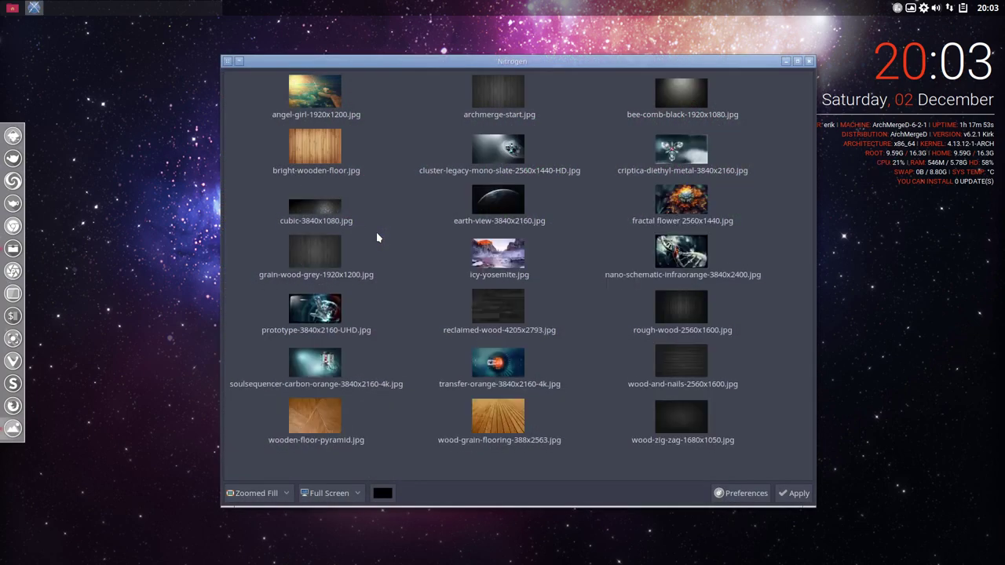
{"action": "left_click", "coordinate": [496, 258]}
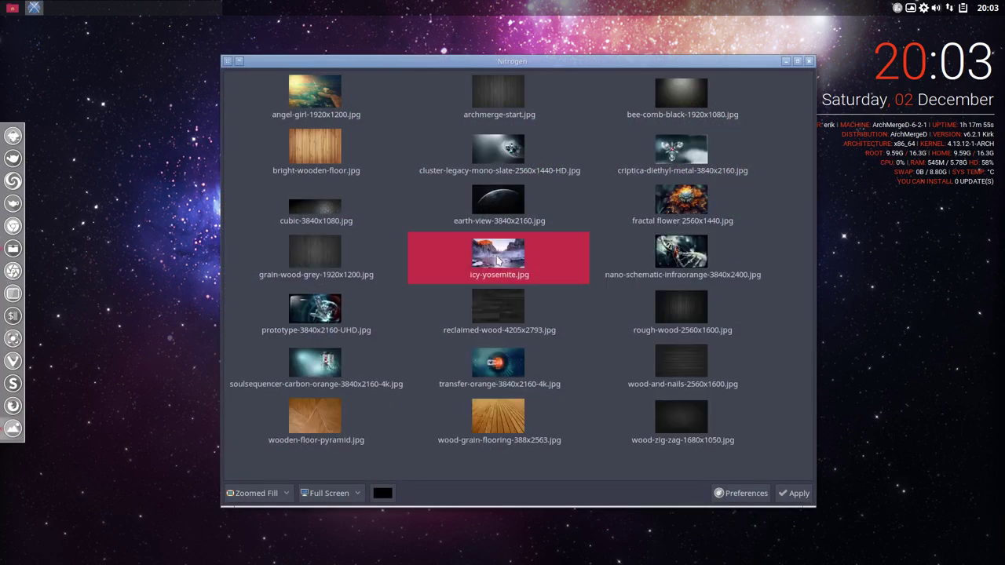
{"action": "left_click", "coordinate": [793, 493]}
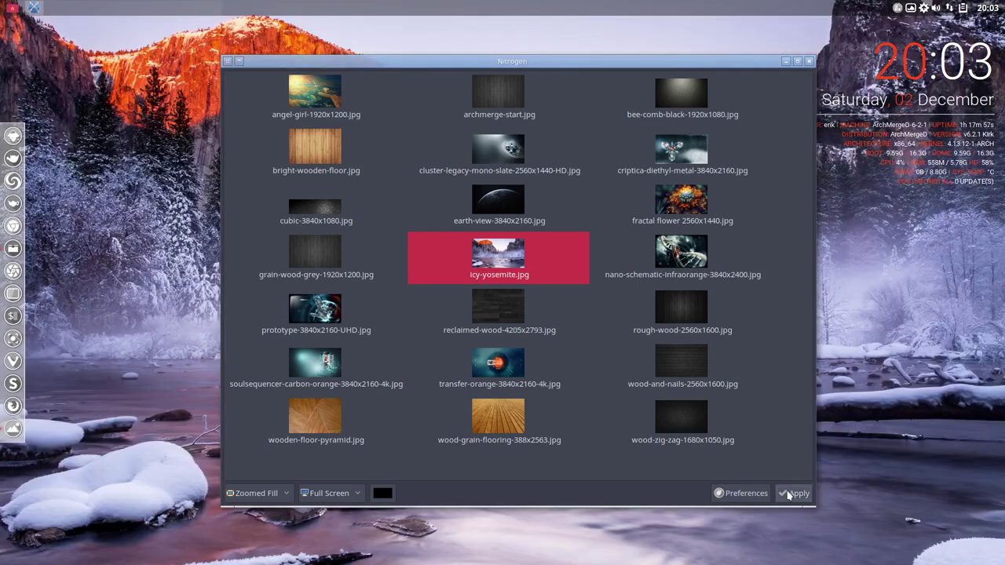
{"action": "left_click", "coordinate": [809, 61]}
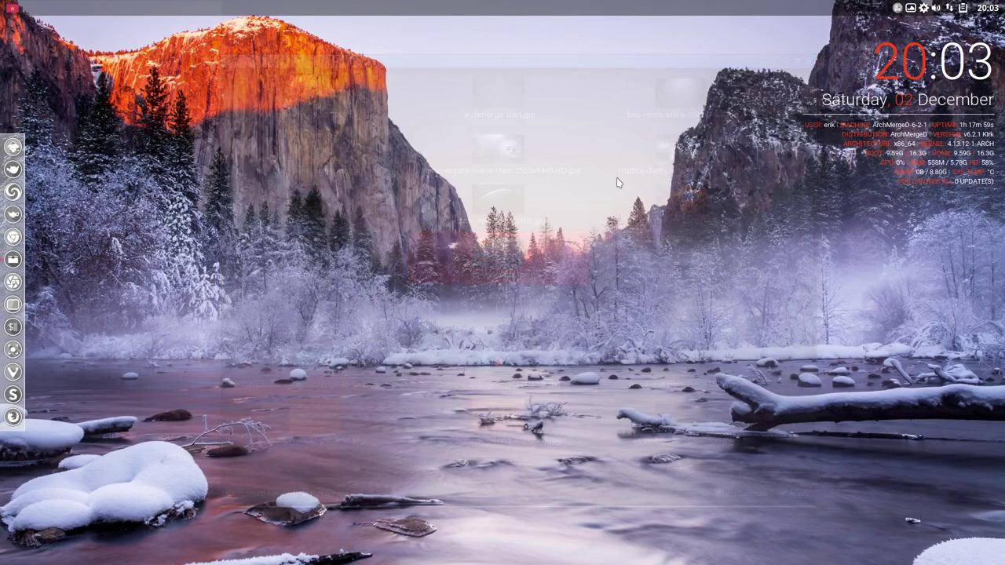
Make Vivaldi the default web browser in Preferred Applications
{"action": "right_click", "coordinate": [152, 258]}
{"action": "mouse_move", "coordinate": [177, 325]}
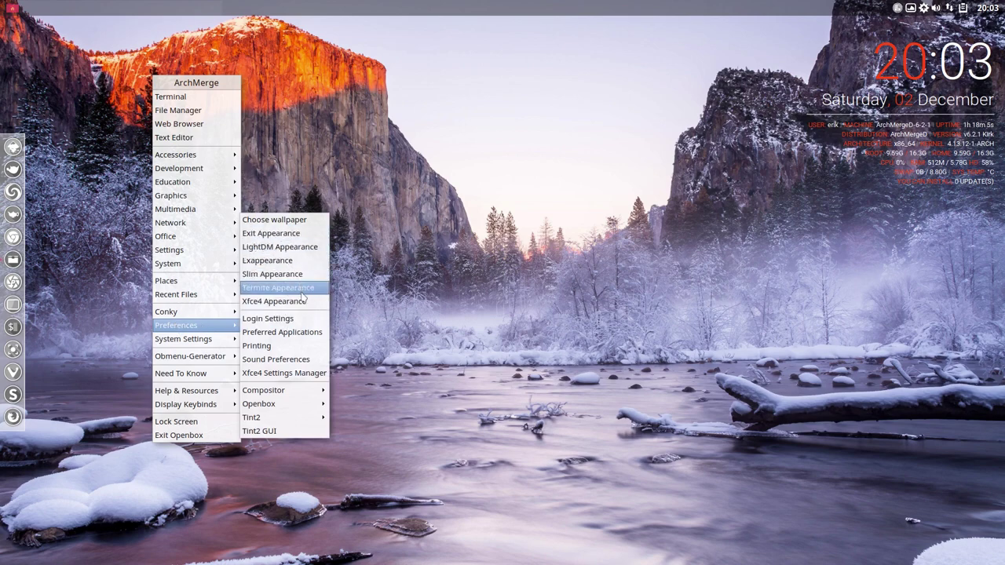
{"action": "left_click", "coordinate": [298, 336]}
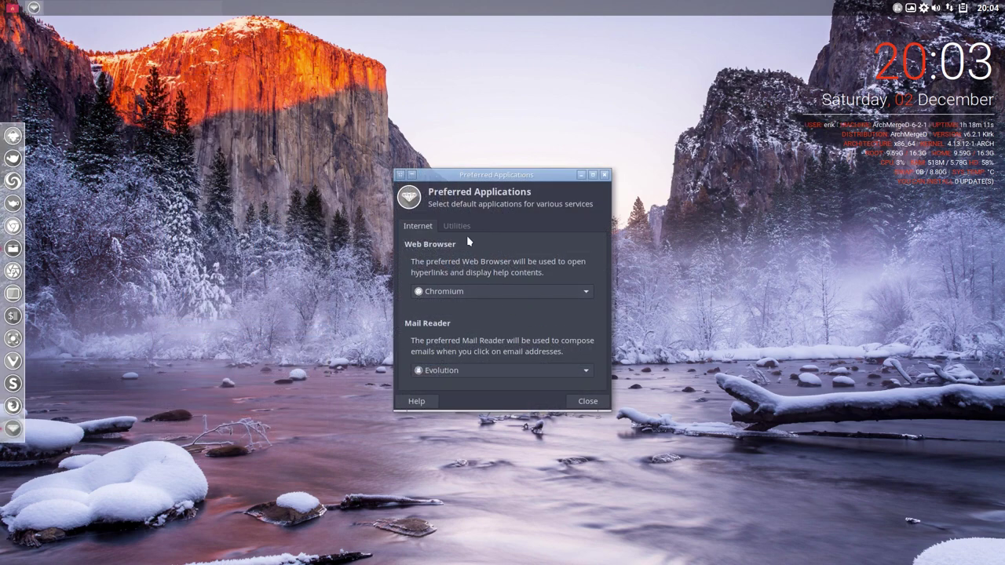
{"action": "left_click", "coordinate": [457, 227]}
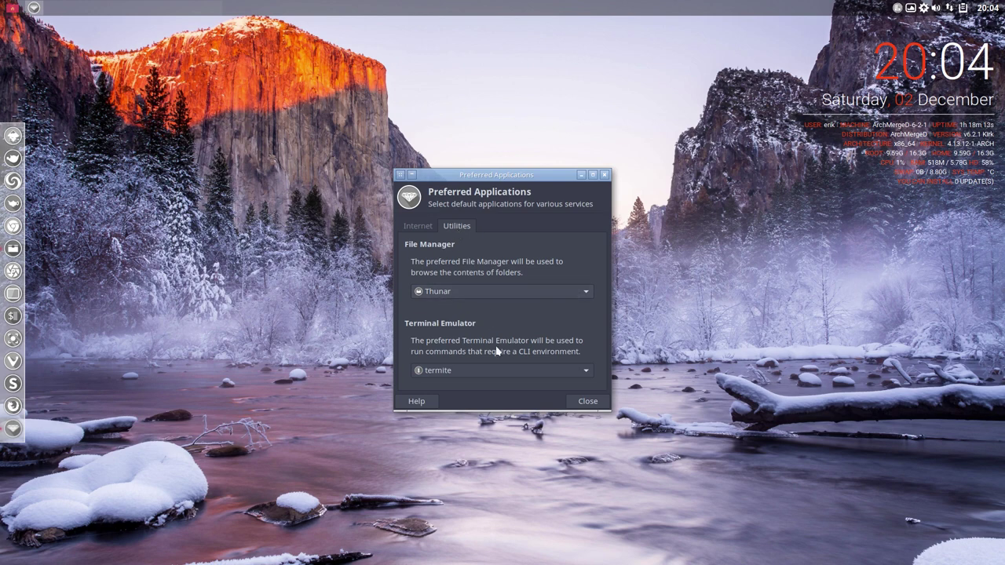
{"action": "left_click", "coordinate": [419, 227]}
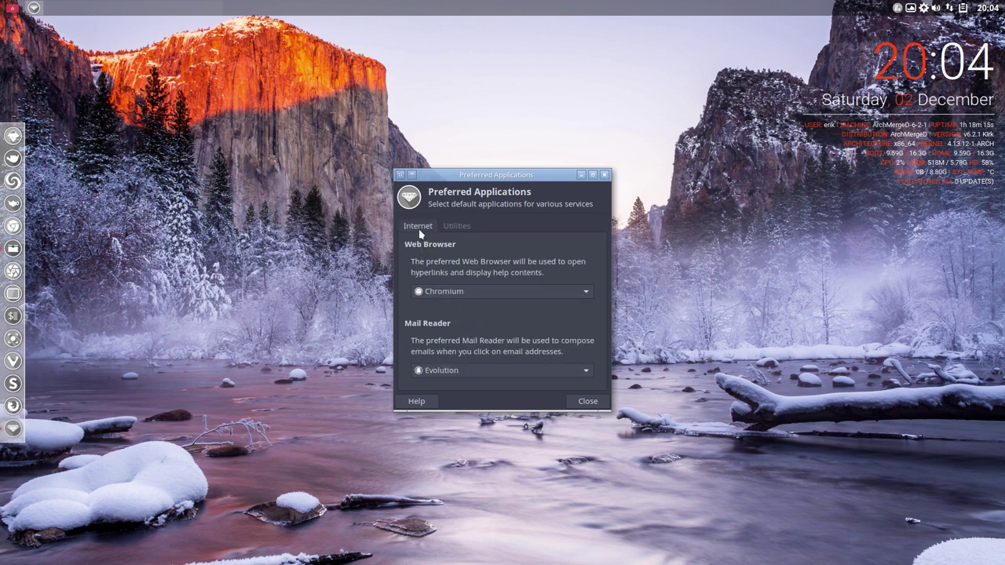
{"action": "left_click", "coordinate": [445, 292]}
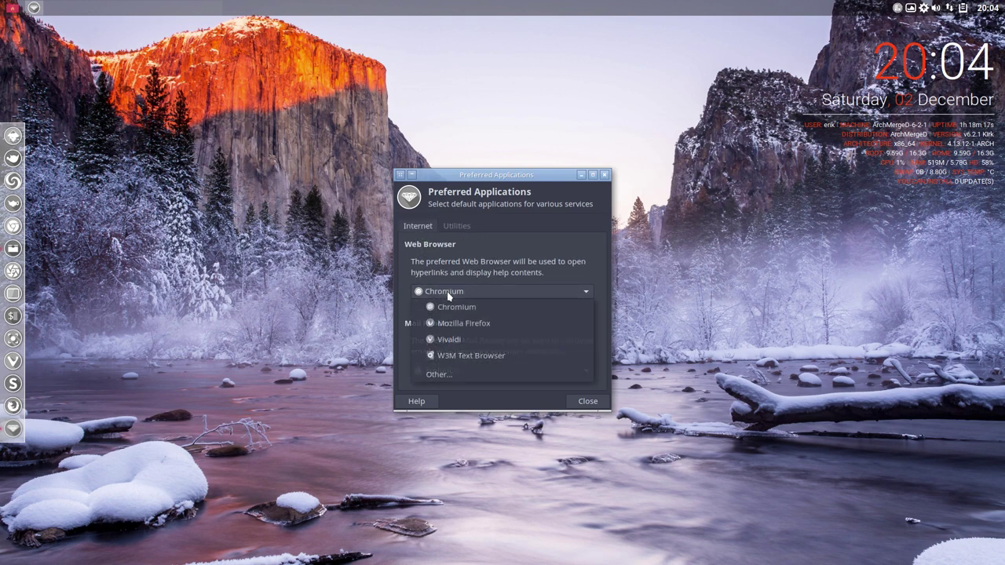
{"action": "left_click", "coordinate": [460, 340]}
{"action": "left_click", "coordinate": [585, 402]}
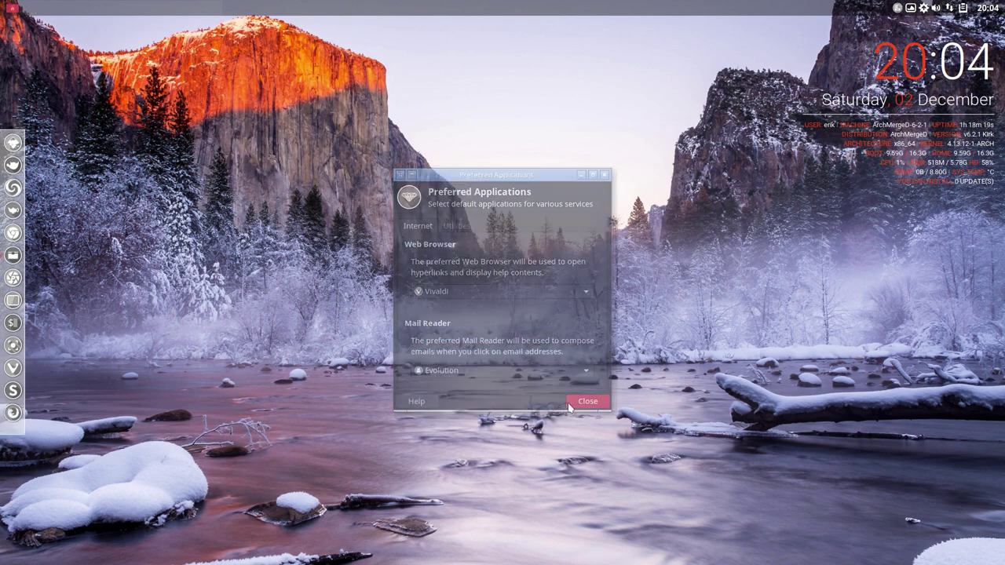
Reopen the desktop menu to Preferences > Openbox and point at GUI Config Tool
{"action": "right_click", "coordinate": [213, 277]}
{"action": "mouse_move", "coordinate": [249, 338]}
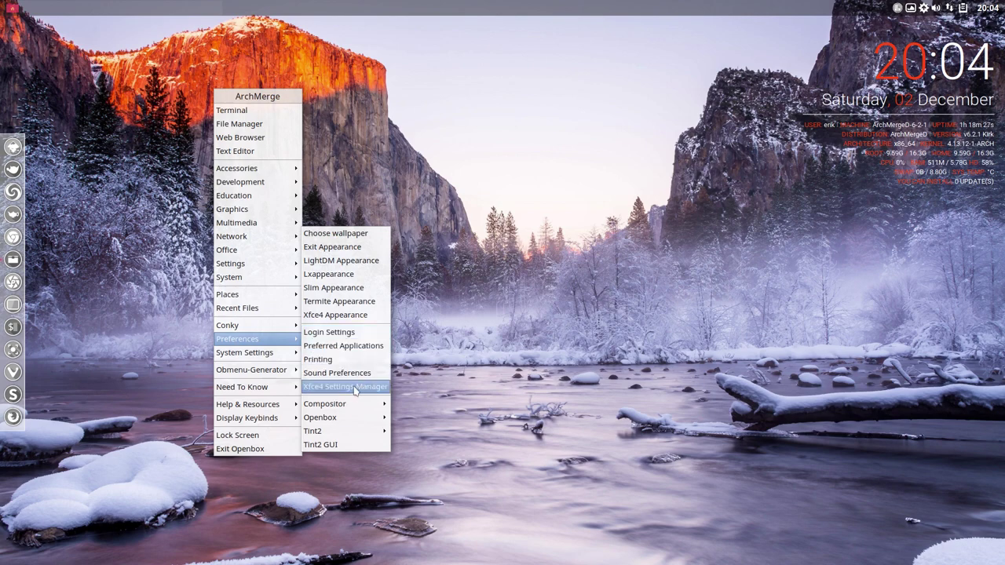
{"action": "mouse_move", "coordinate": [355, 406]}
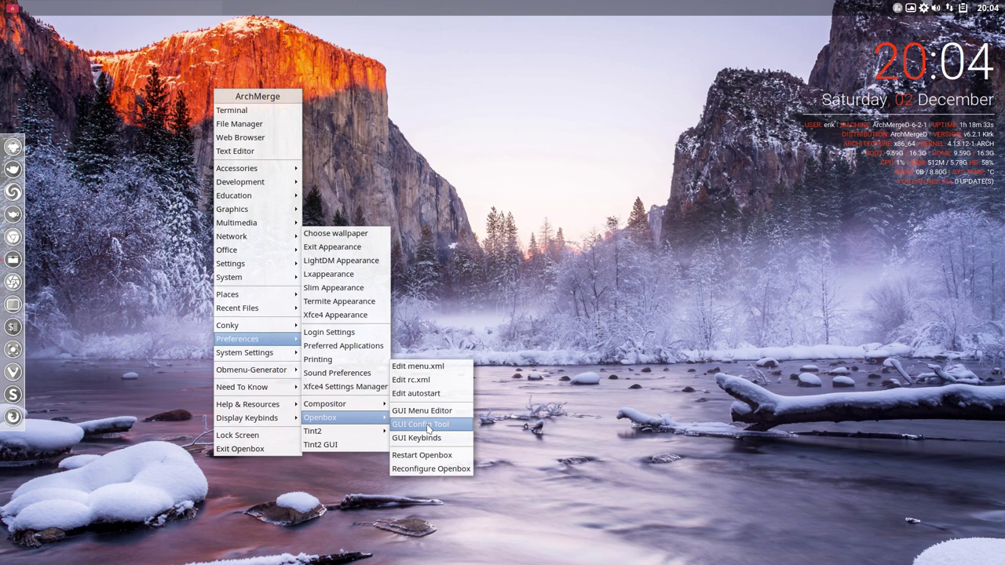
Select the Arc-Mandy-Dark window theme in Openbox Configuration Manager and move the window up-right
{"action": "left_click", "coordinate": [428, 425]}
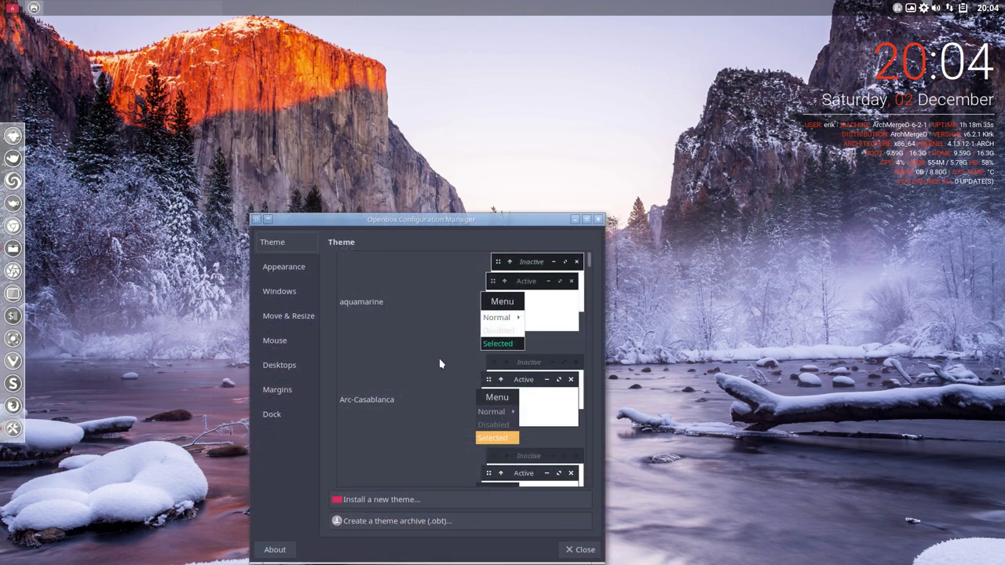
{"action": "scroll", "coordinate": [413, 379], "scroll_direction": "down", "scroll_amount": 8}
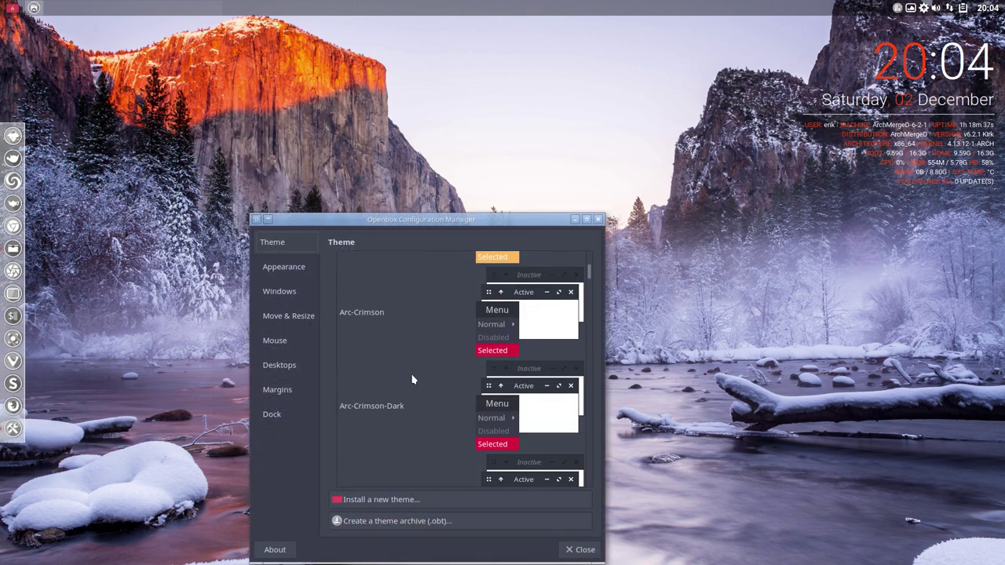
{"action": "scroll", "coordinate": [412, 379], "scroll_direction": "down", "scroll_amount": 8}
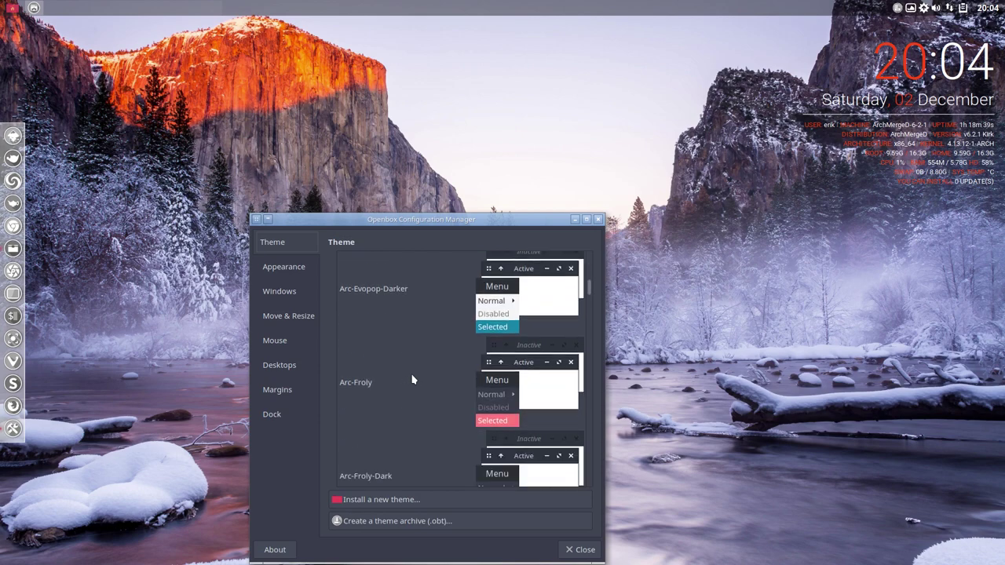
{"action": "scroll", "coordinate": [412, 379], "scroll_direction": "down", "scroll_amount": 8}
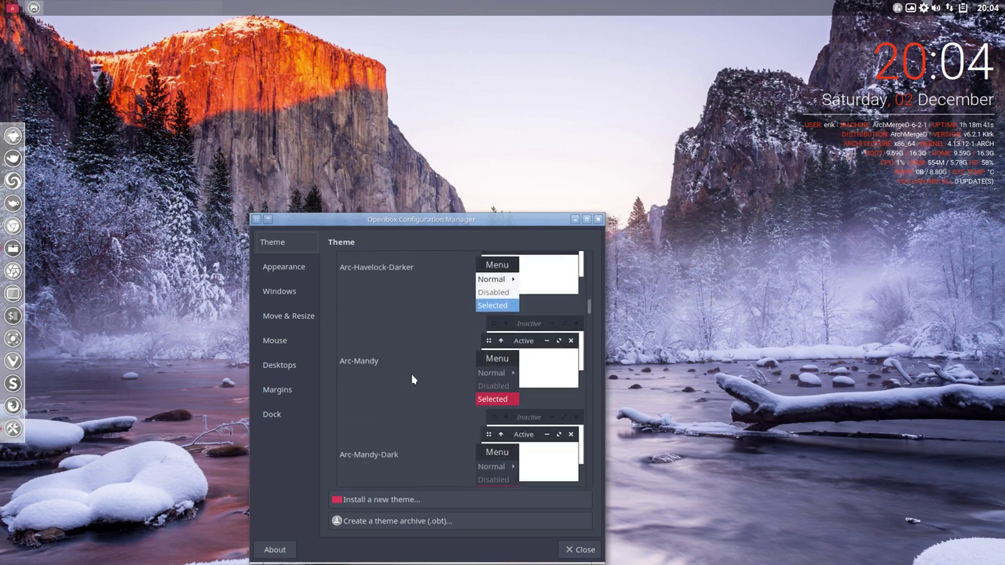
{"action": "scroll", "coordinate": [412, 379], "scroll_direction": "down", "scroll_amount": 2}
{"action": "left_click", "coordinate": [407, 371]}
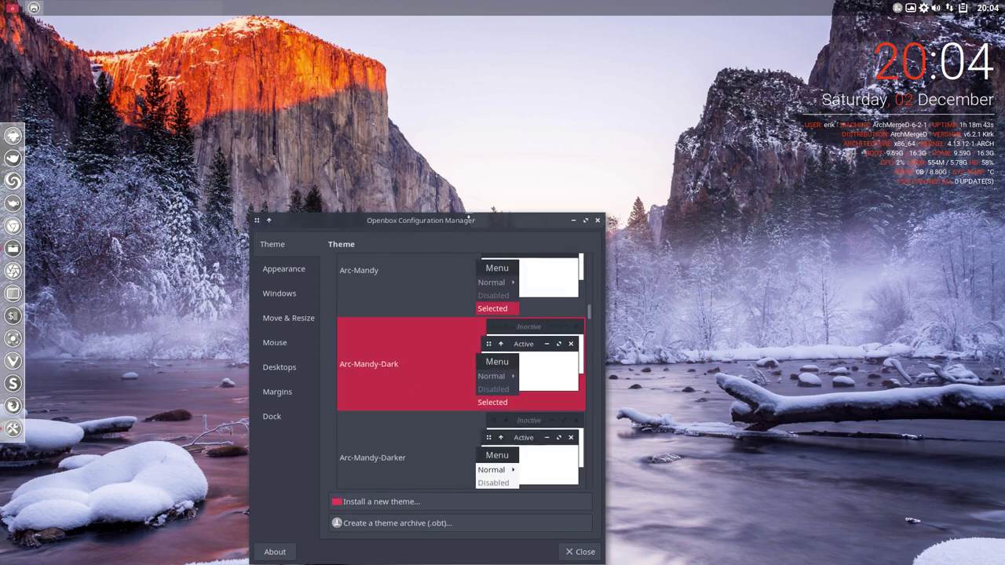
{"action": "left_click_drag", "start_coordinate": [467, 216], "coordinate": [579, 137]}
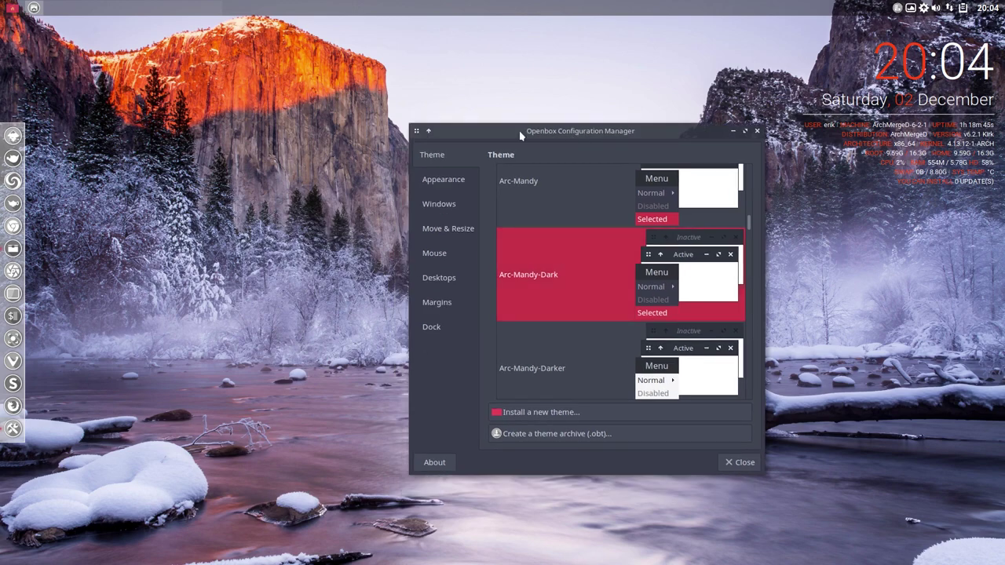
Review the Mouse, Margins and Windows pages, then close Openbox Configuration Manager
{"action": "right_click", "coordinate": [203, 245]}
{"action": "mouse_move", "coordinate": [228, 149]}
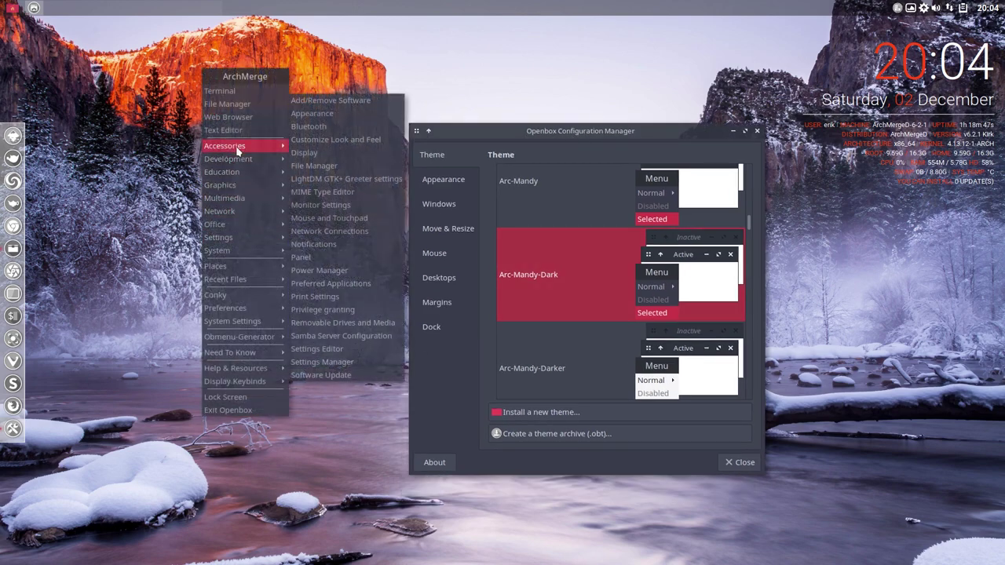
{"action": "mouse_move", "coordinate": [252, 170]}
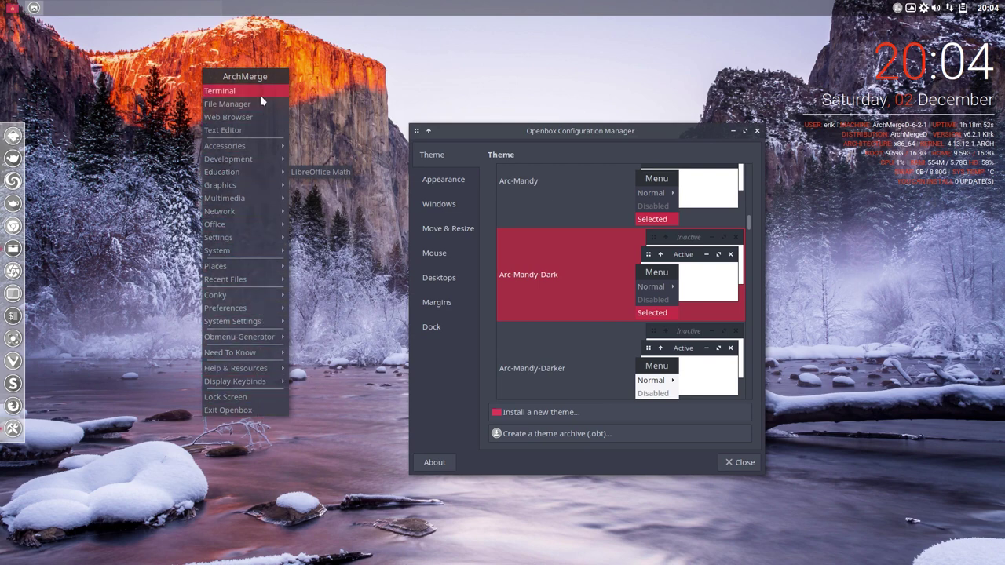
{"action": "left_click", "coordinate": [348, 140]}
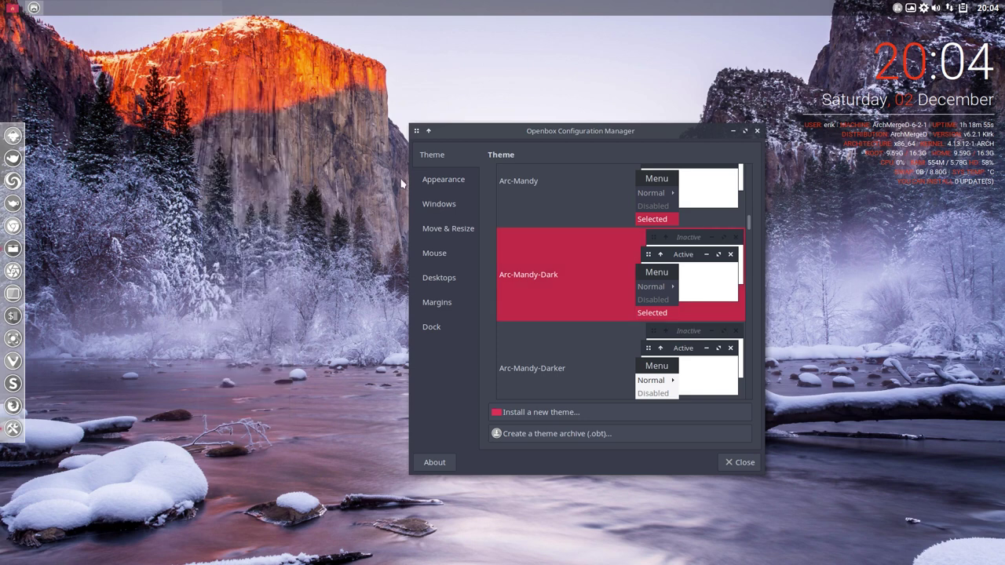
{"action": "left_click", "coordinate": [442, 254]}
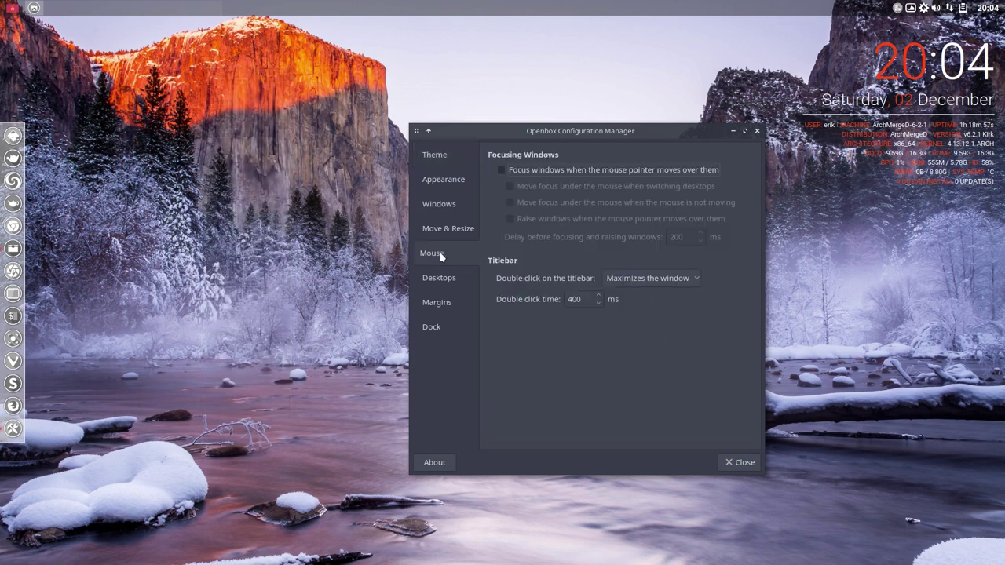
{"action": "left_click", "coordinate": [441, 306]}
{"action": "left_click", "coordinate": [449, 207]}
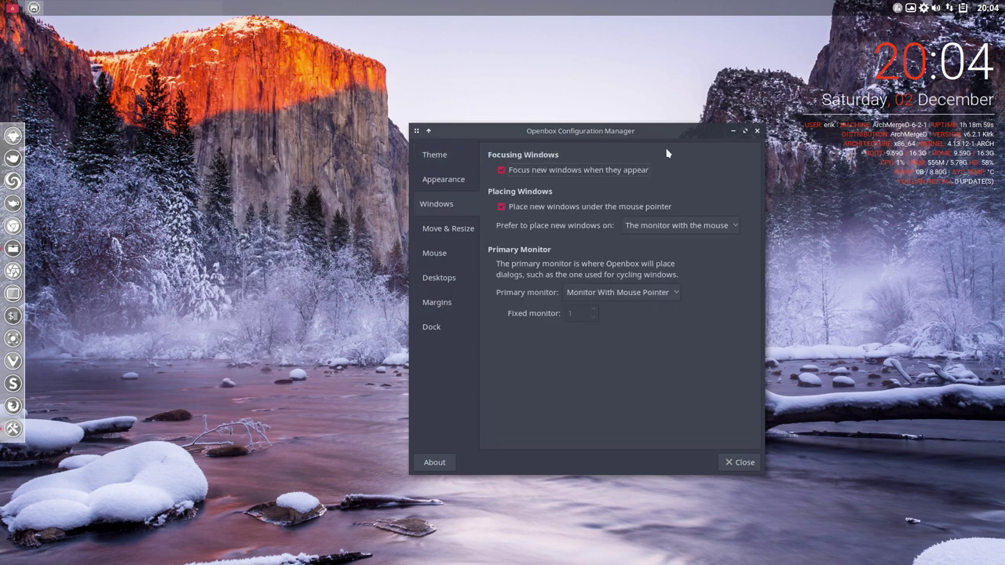
{"action": "left_click", "coordinate": [756, 131]}
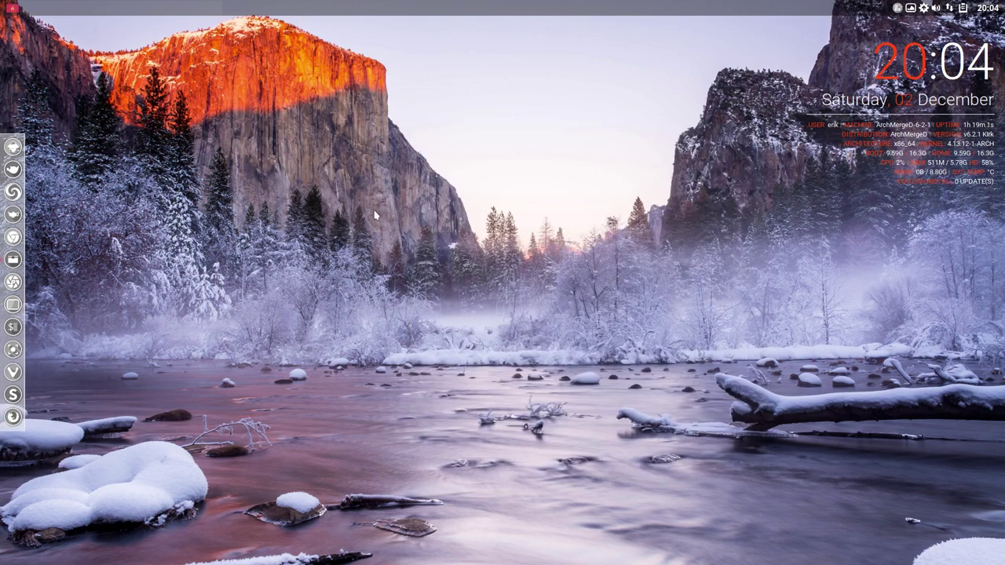
Move two workspaces right, then use Variety's tray menu, leaving the red twisted-trees-and-pumpkins wallpaper
{"action": "key", "text": "alt+Right"}
{"action": "key", "text": "alt+Right"}
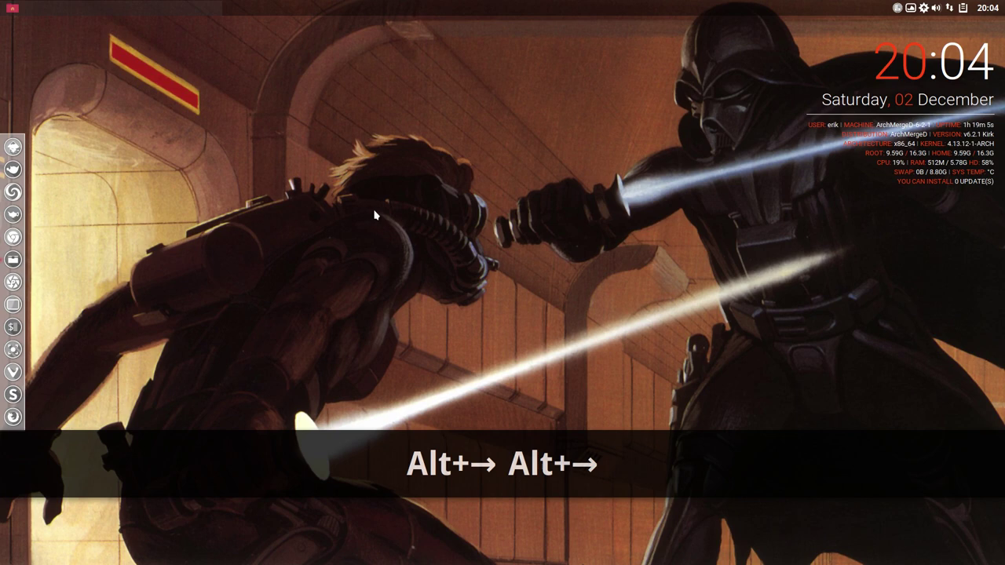
{"action": "key", "text": "alt+Right"}
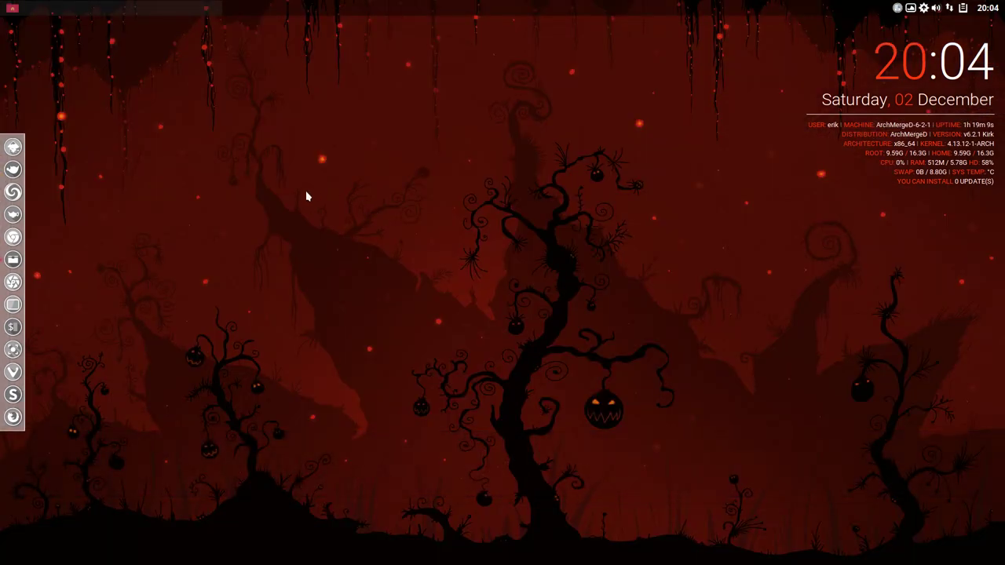
{"action": "left_click", "coordinate": [911, 8]}
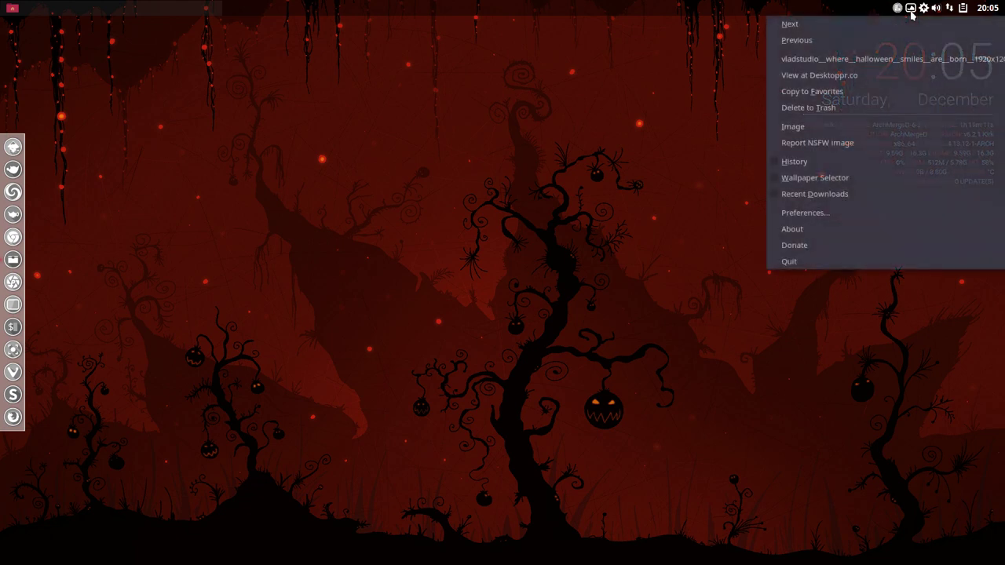
{"action": "left_click", "coordinate": [823, 94]}
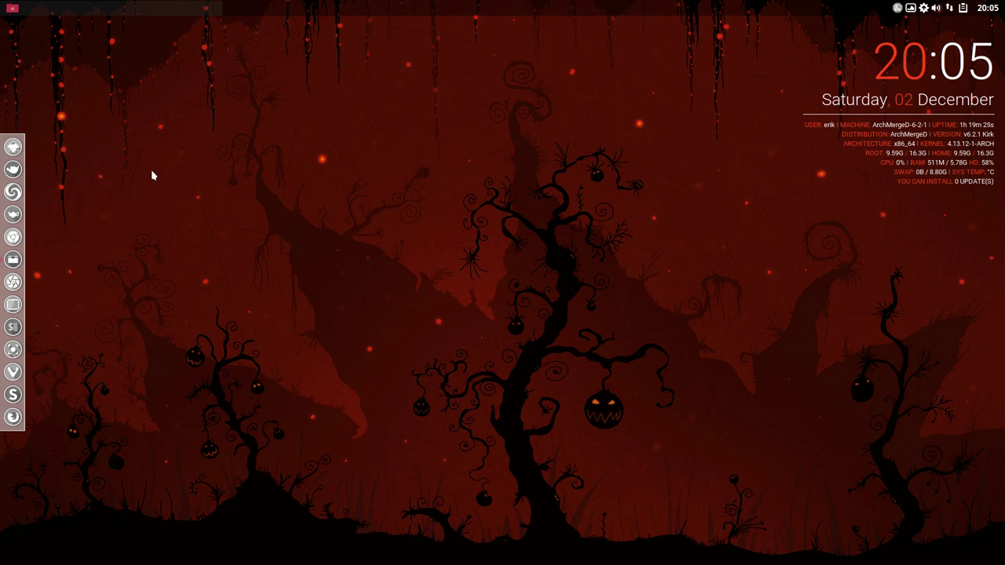
Browse the root menu's Accessories, System and Places, then point at Preferences > Xfce4 Settings Manager
{"action": "right_click", "coordinate": [182, 205]}
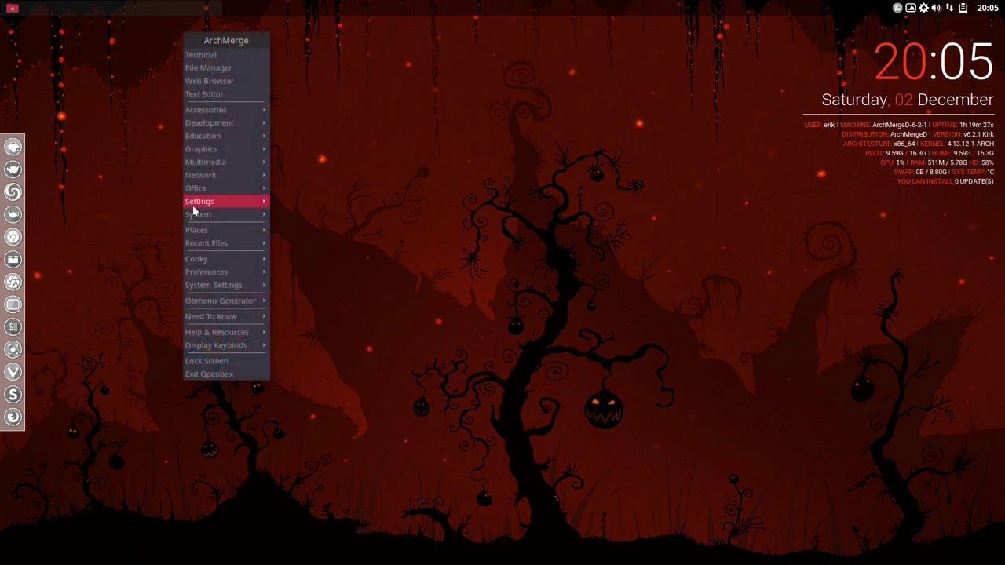
{"action": "mouse_move", "coordinate": [207, 206]}
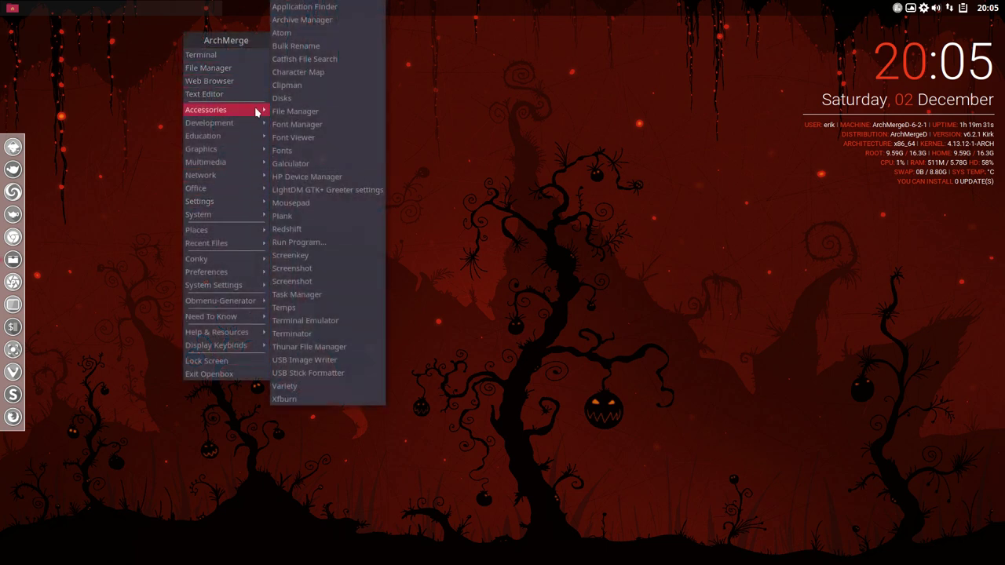
{"action": "mouse_move", "coordinate": [239, 126]}
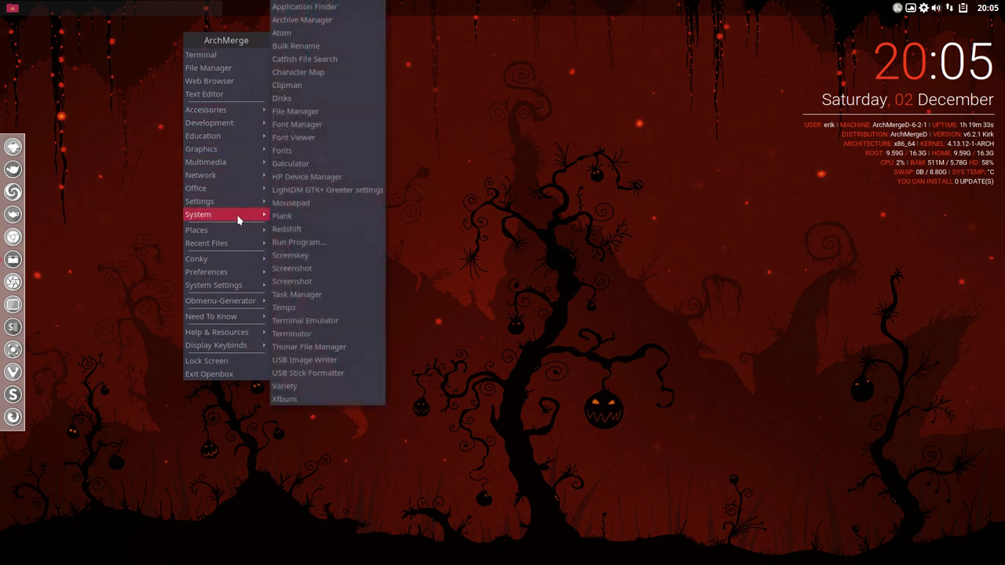
{"action": "mouse_move", "coordinate": [238, 219]}
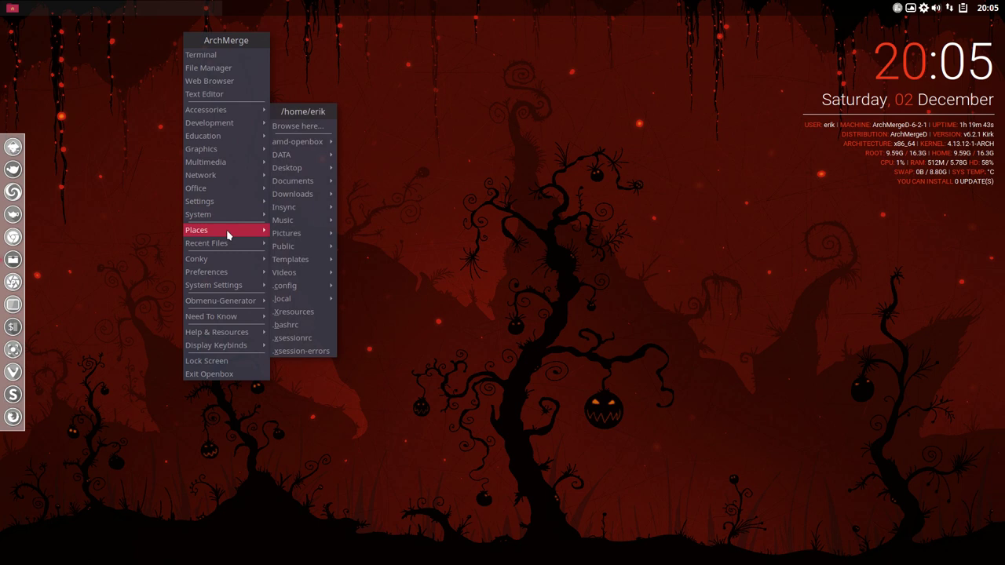
{"action": "mouse_move", "coordinate": [232, 265]}
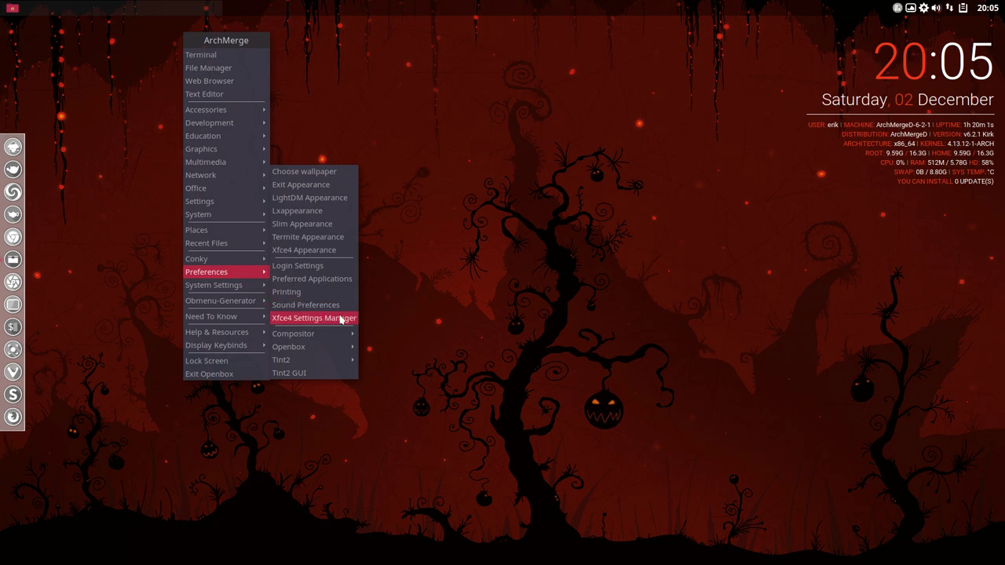
Launch the Xfce4 Settings Manager, move it up-left, and look at the Display settings
{"action": "left_click", "coordinate": [342, 319]}
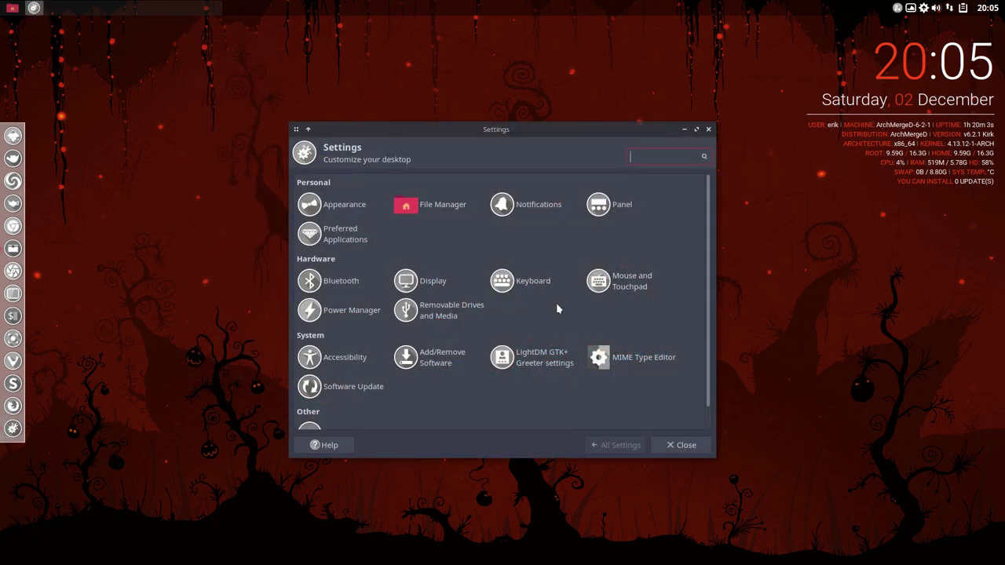
{"action": "left_click_drag", "start_coordinate": [478, 127], "coordinate": [374, 76]}
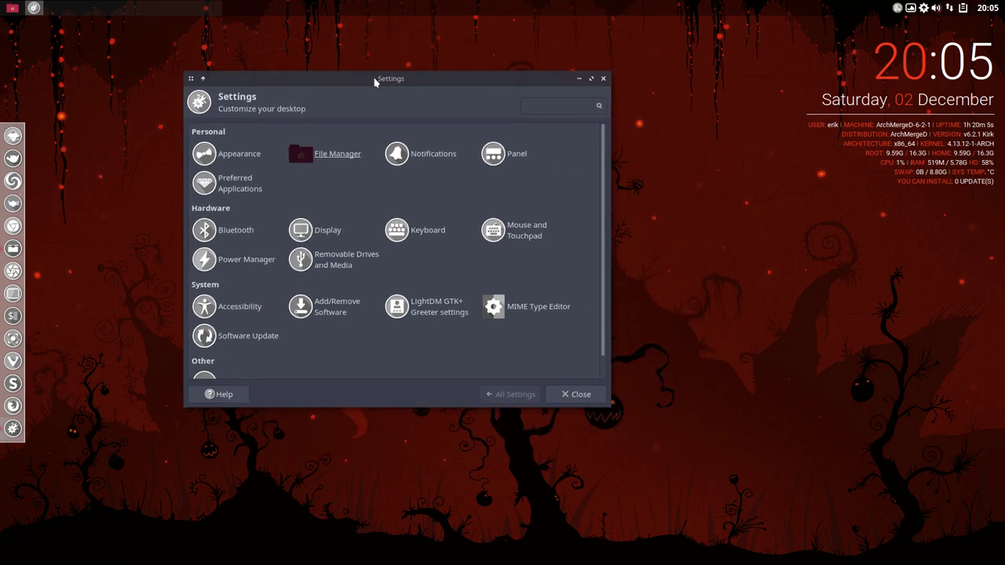
{"action": "left_click", "coordinate": [327, 229]}
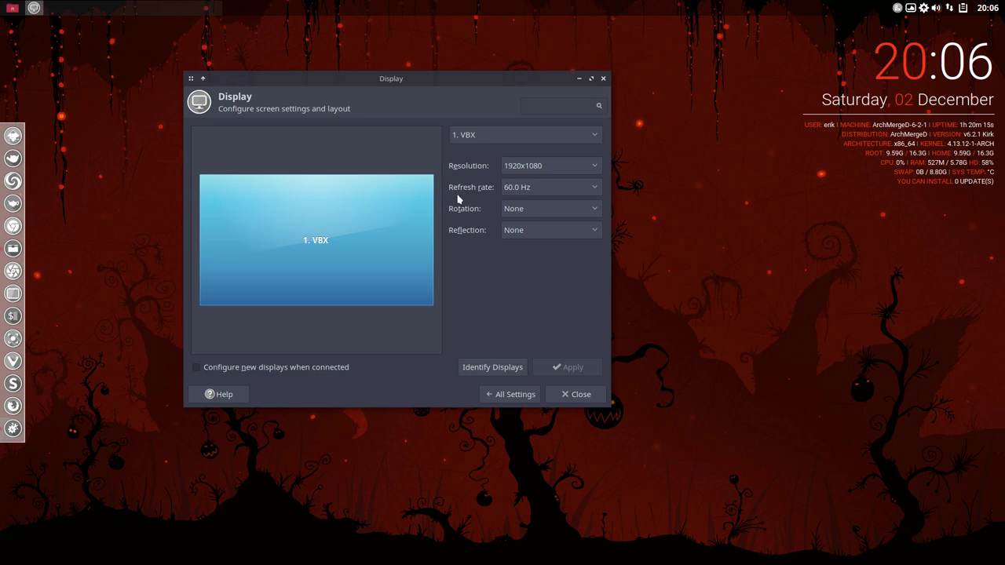
{"action": "left_click", "coordinate": [507, 395]}
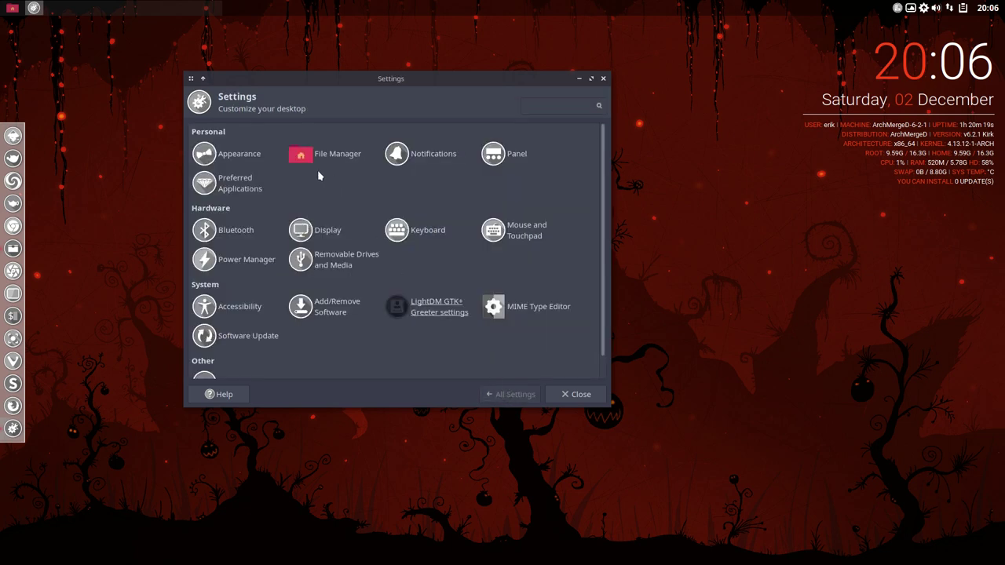
Browse Appearance's Fonts, Icons and Settings tabs, then return to All Settings
{"action": "left_click", "coordinate": [239, 156]}
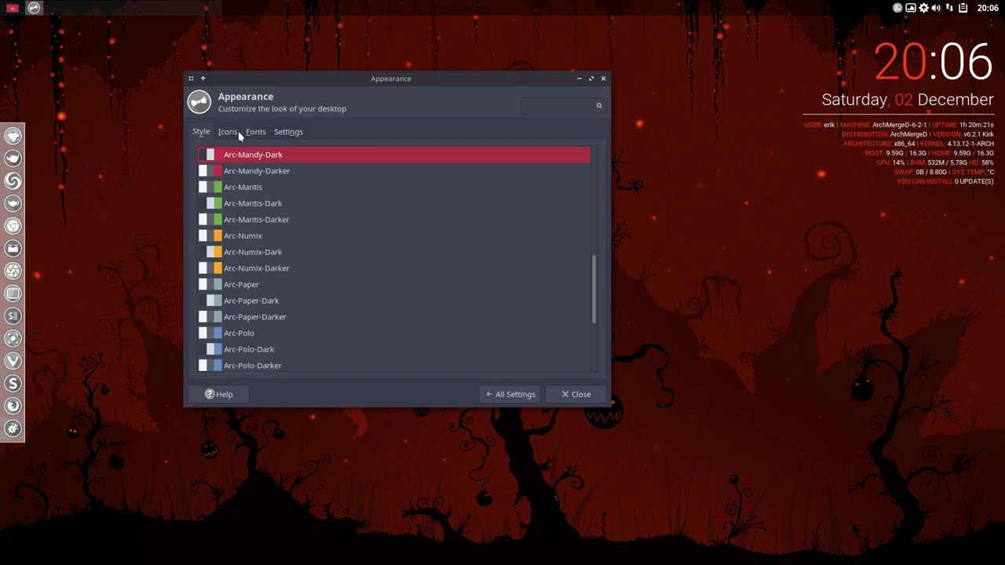
{"action": "left_click", "coordinate": [256, 133]}
{"action": "left_click", "coordinate": [233, 134]}
{"action": "left_click", "coordinate": [250, 133]}
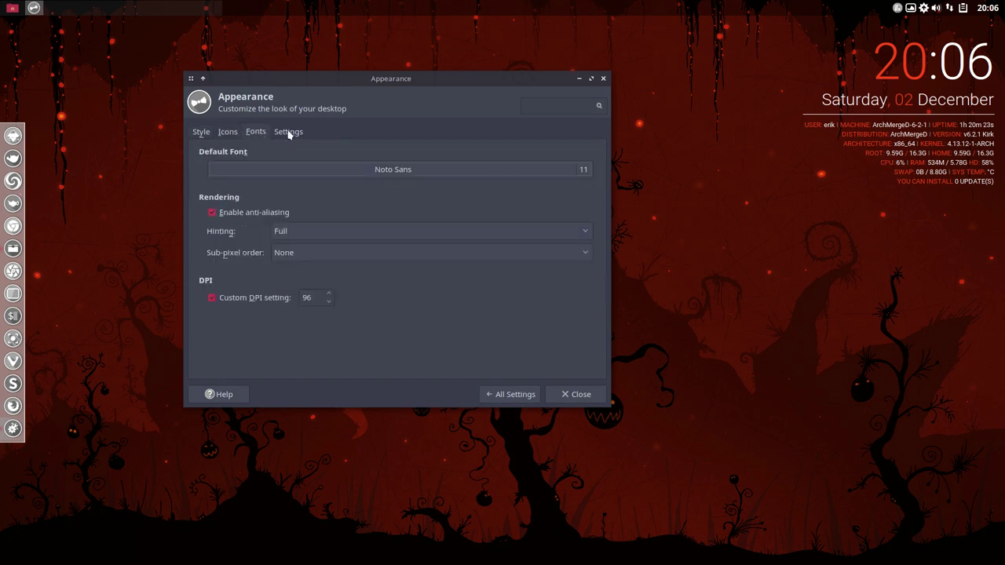
{"action": "left_click", "coordinate": [289, 131]}
{"action": "left_click", "coordinate": [514, 395]}
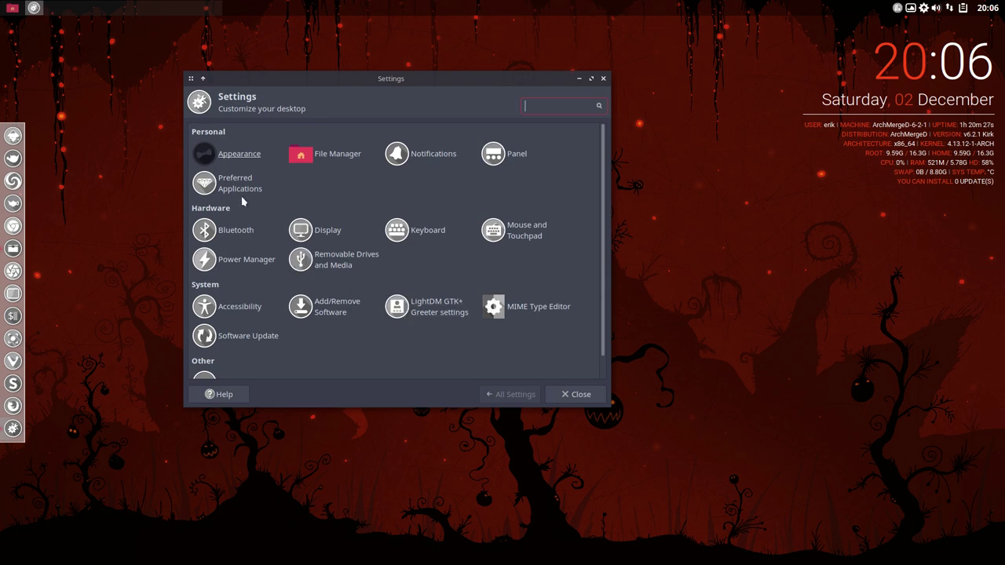
Open the Openbox GUI Config Tool from the root menu's Preferences and show its Appearance tab
{"action": "right_click", "coordinate": [700, 206]}
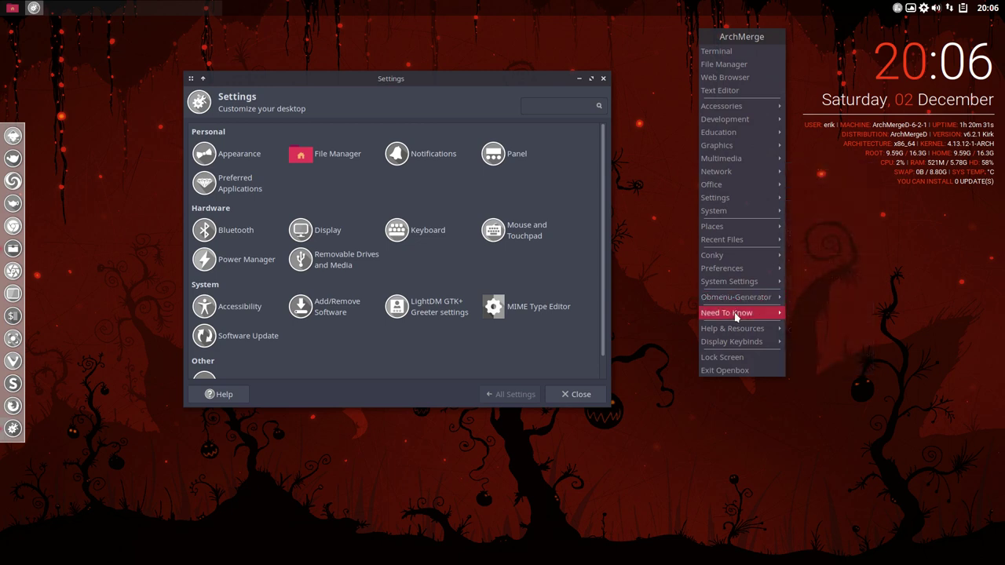
{"action": "mouse_move", "coordinate": [747, 276]}
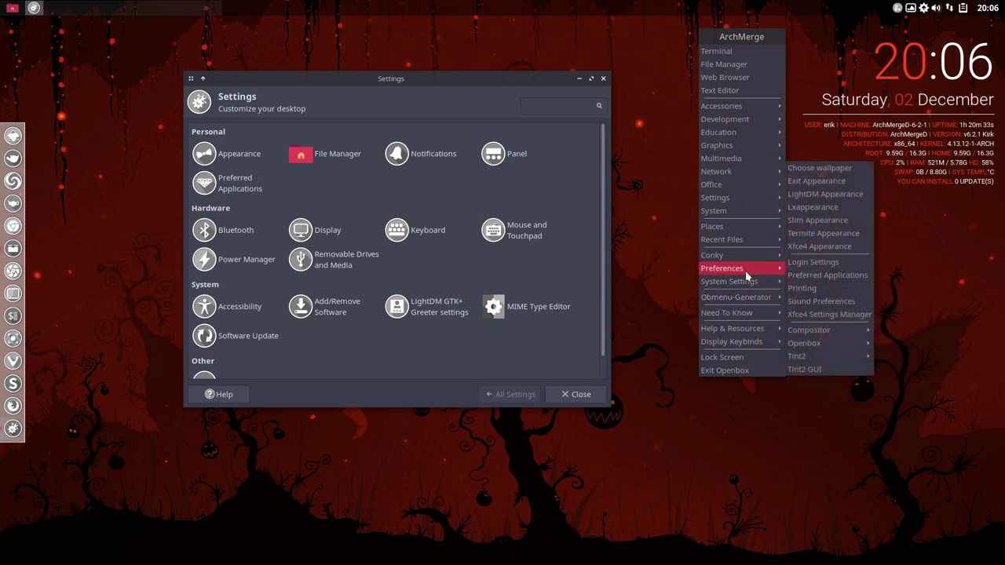
{"action": "mouse_move", "coordinate": [816, 343]}
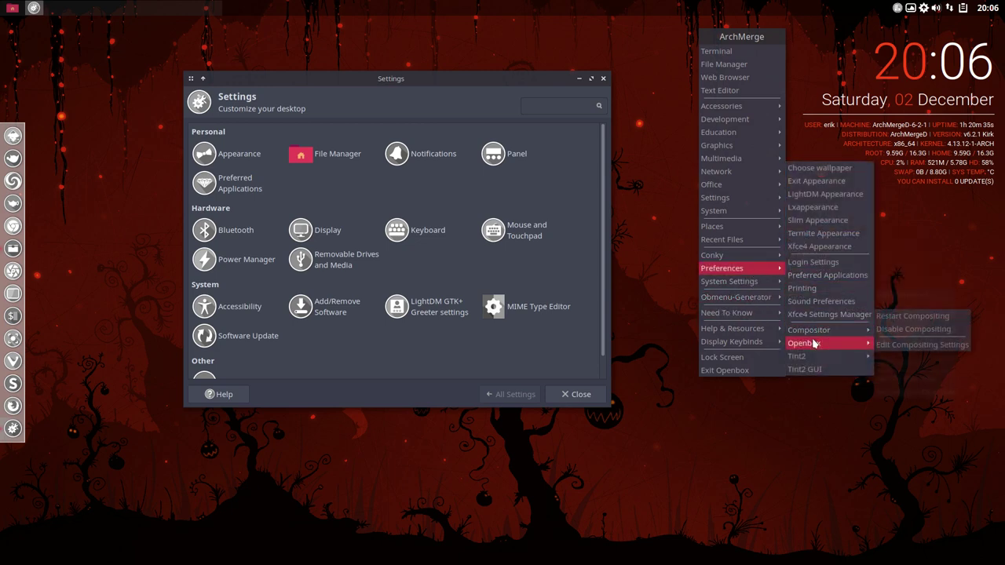
{"action": "left_click", "coordinate": [901, 350]}
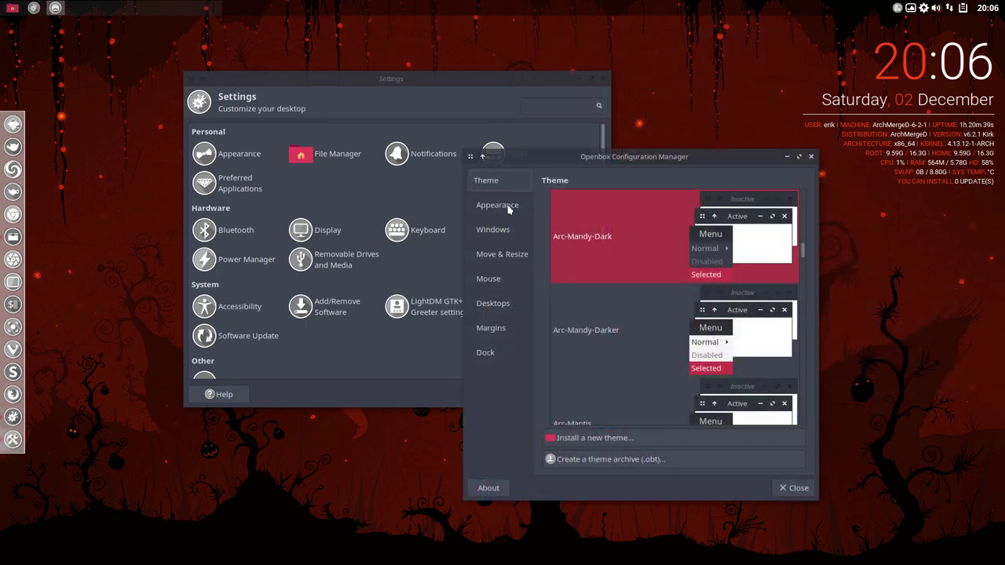
{"action": "left_click", "coordinate": [508, 208]}
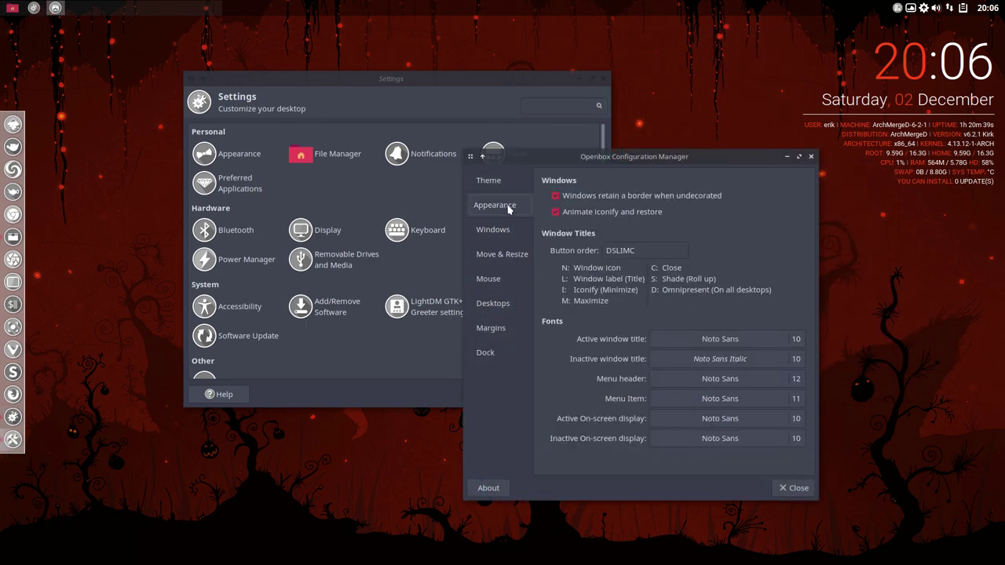
Set the menu header font to Noto Sans 13 and menu item font to Noto Sans 12
{"action": "right_click", "coordinate": [108, 217]}
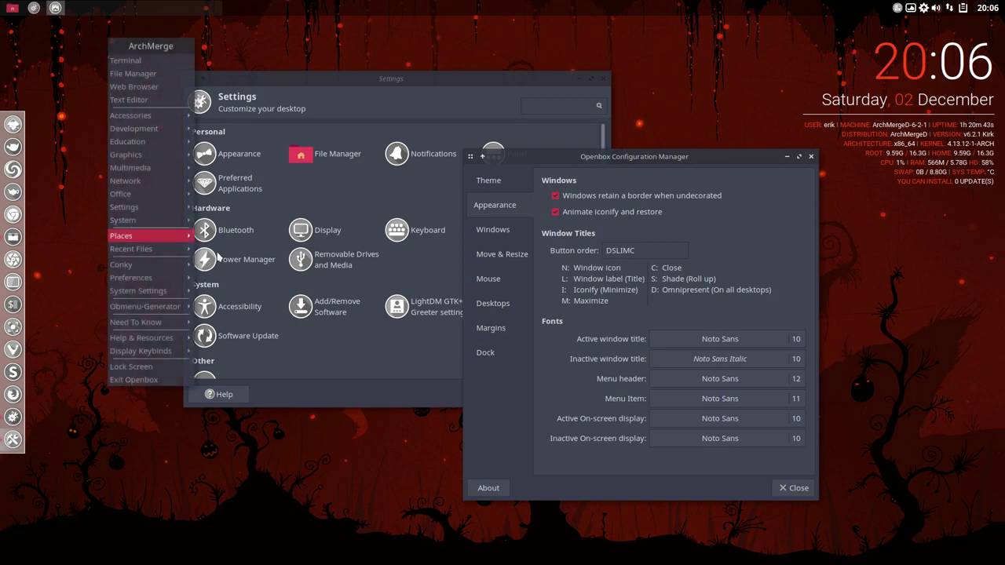
{"action": "left_click", "coordinate": [781, 384]}
{"action": "left_click", "coordinate": [796, 385]}
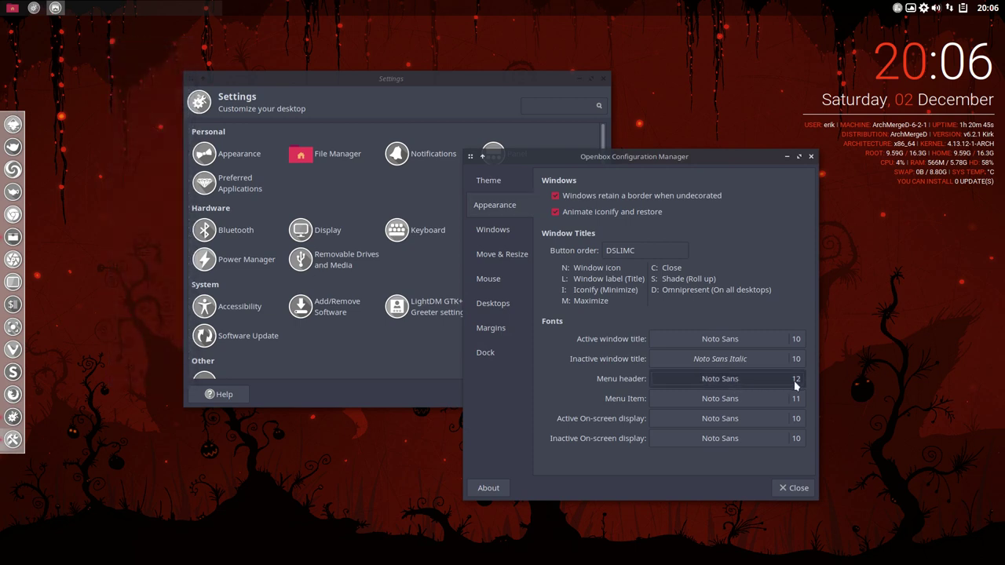
{"action": "left_click", "coordinate": [738, 347]}
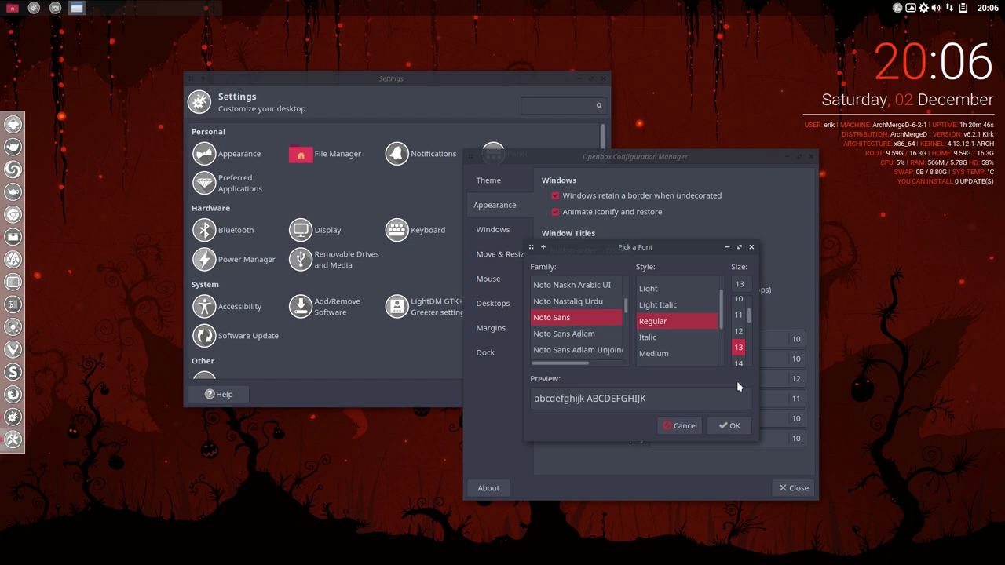
{"action": "left_click", "coordinate": [730, 426]}
{"action": "left_click", "coordinate": [786, 414]}
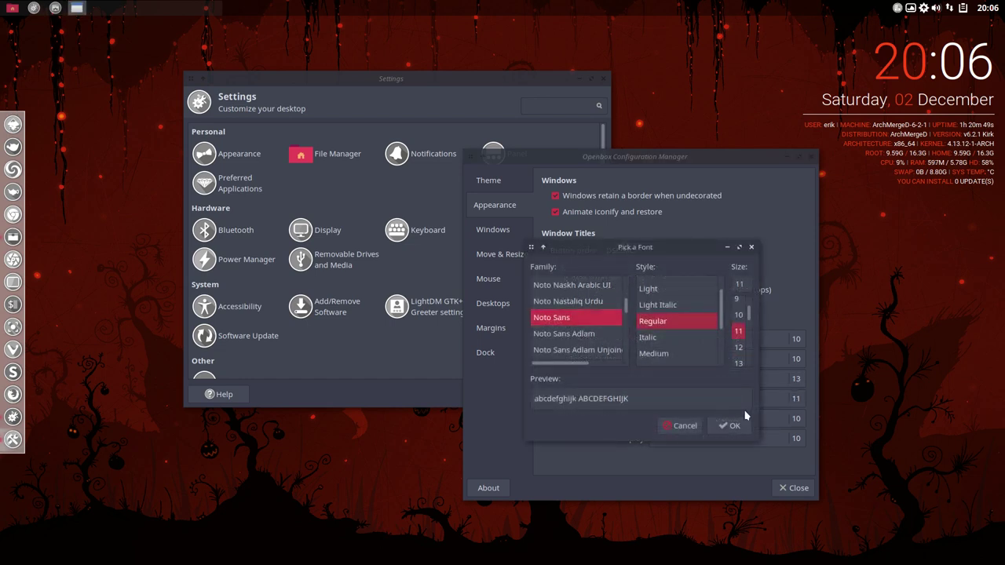
{"action": "left_click", "coordinate": [738, 347]}
{"action": "left_click", "coordinate": [730, 426]}
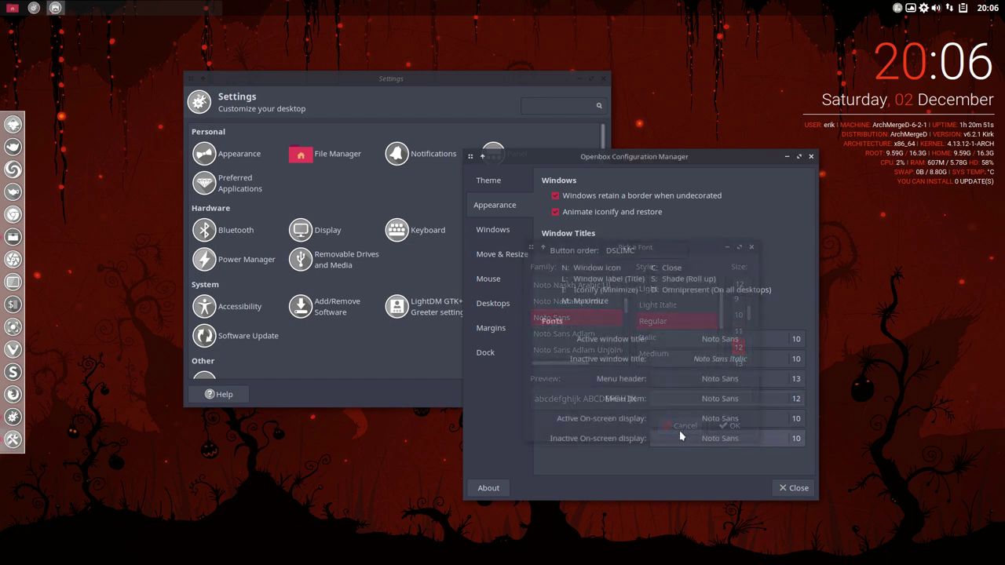
Check the larger menu fonts in the desktop root menu
{"action": "right_click", "coordinate": [62, 109]}
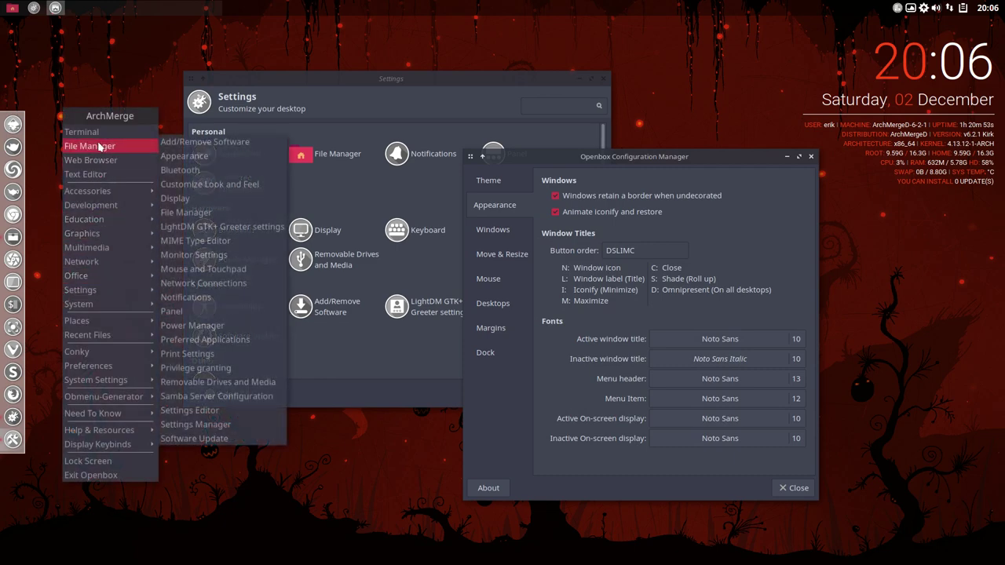
{"action": "mouse_move", "coordinate": [110, 209]}
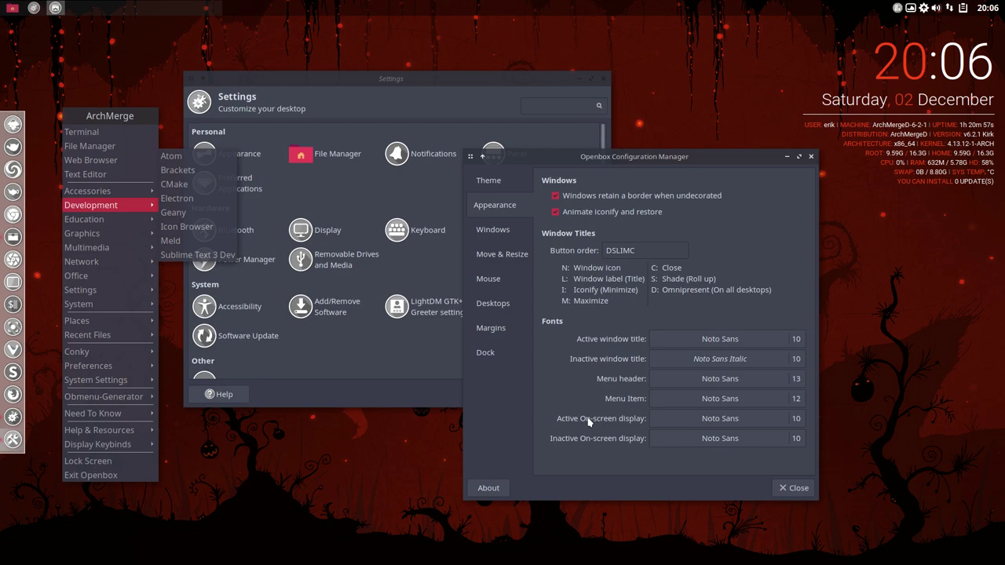
{"action": "left_click", "coordinate": [586, 394]}
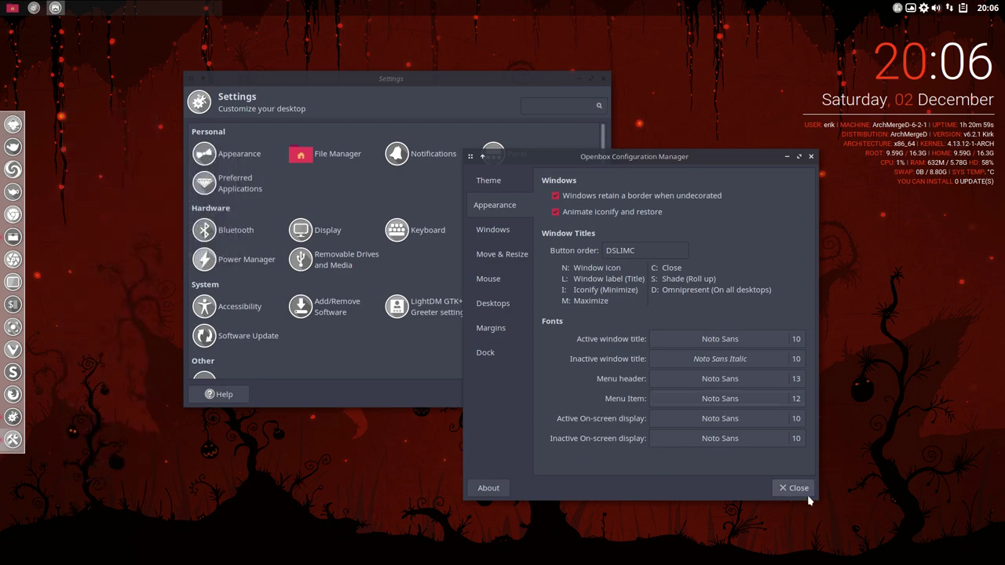
Close the Openbox Configuration Manager and move the Settings window toward the left edge
{"action": "left_click", "coordinate": [782, 490]}
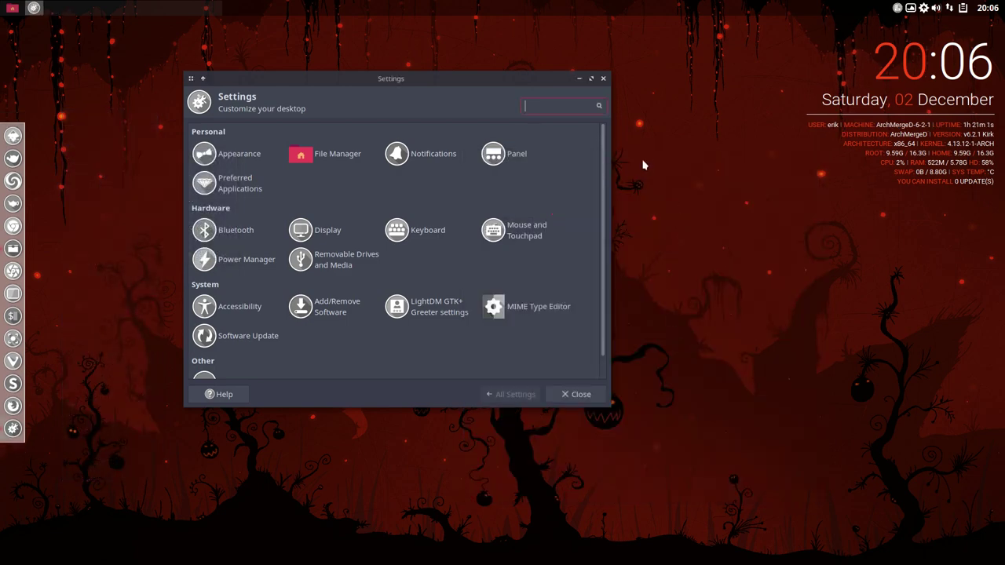
{"action": "right_click", "coordinate": [645, 157]}
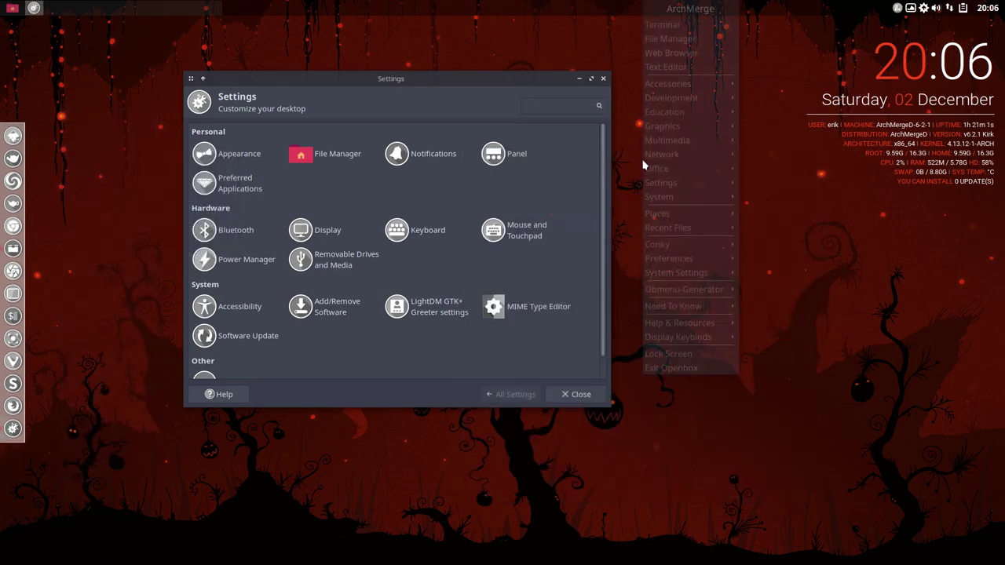
{"action": "left_click", "coordinate": [519, 87]}
{"action": "left_click_drag", "start_coordinate": [498, 85], "coordinate": [342, 84]}
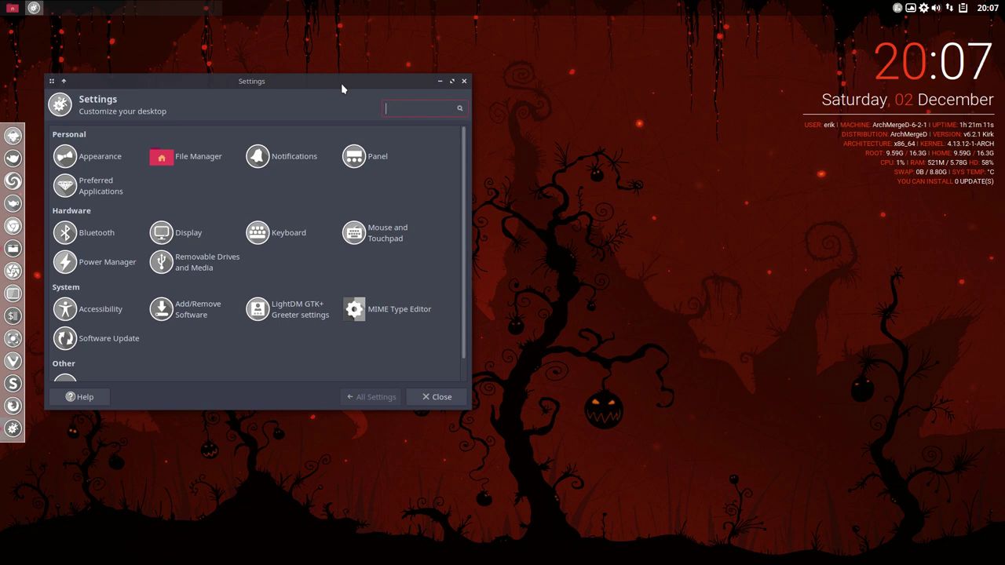
Browse the root menu to the Preferences > Compositor submenu
{"action": "right_click", "coordinate": [525, 232]}
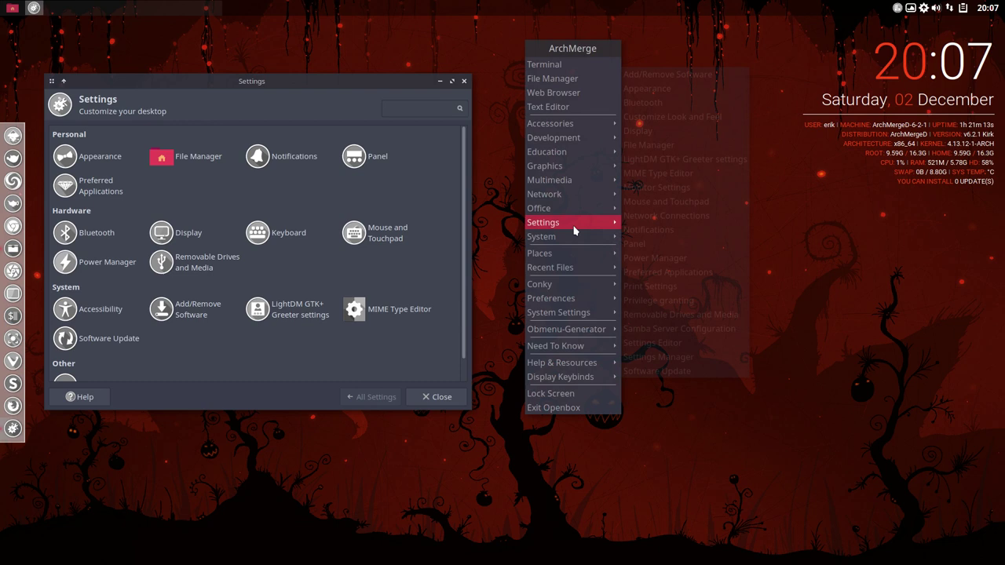
{"action": "mouse_move", "coordinate": [572, 226]}
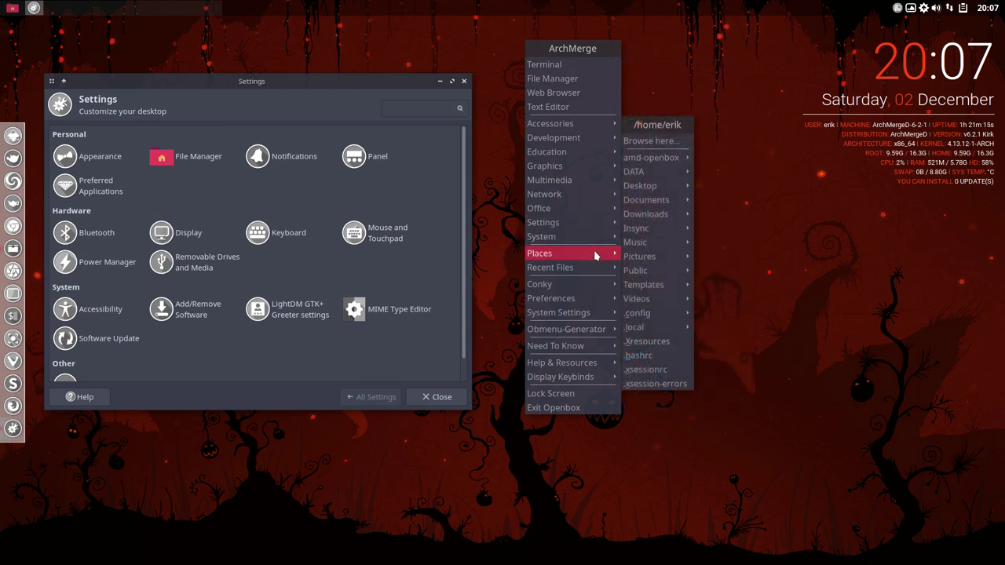
{"action": "mouse_move", "coordinate": [591, 273]}
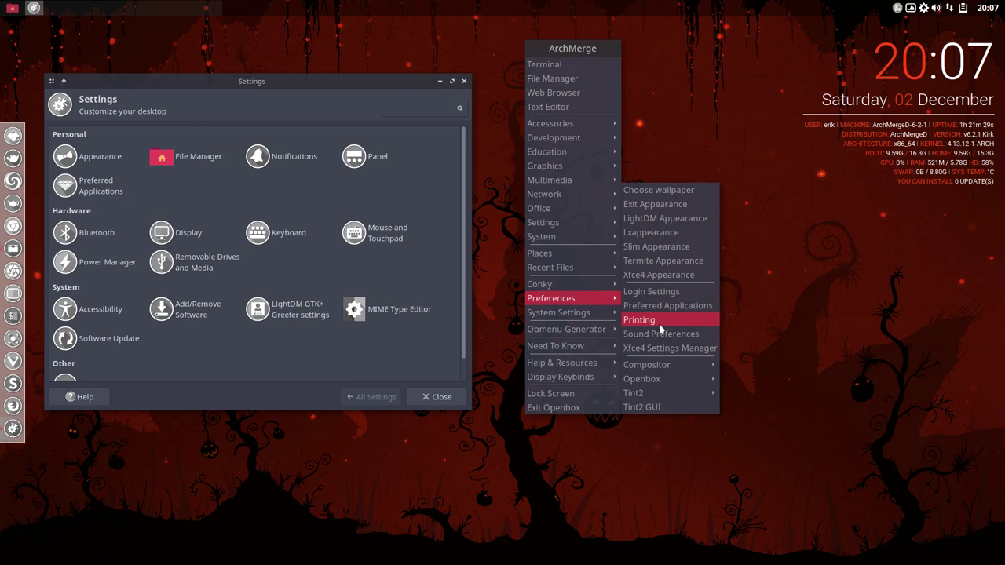
{"action": "mouse_move", "coordinate": [668, 366]}
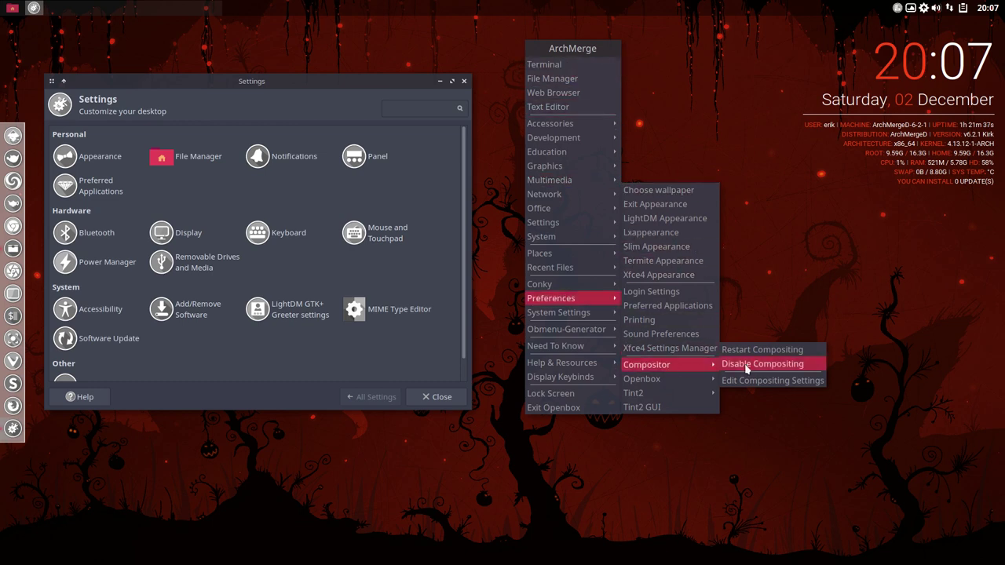
Disable compositing, then re-enable it via Preferences > Compositor > Enable Compositing
{"action": "left_click", "coordinate": [752, 366]}
{"action": "right_click", "coordinate": [599, 266]}
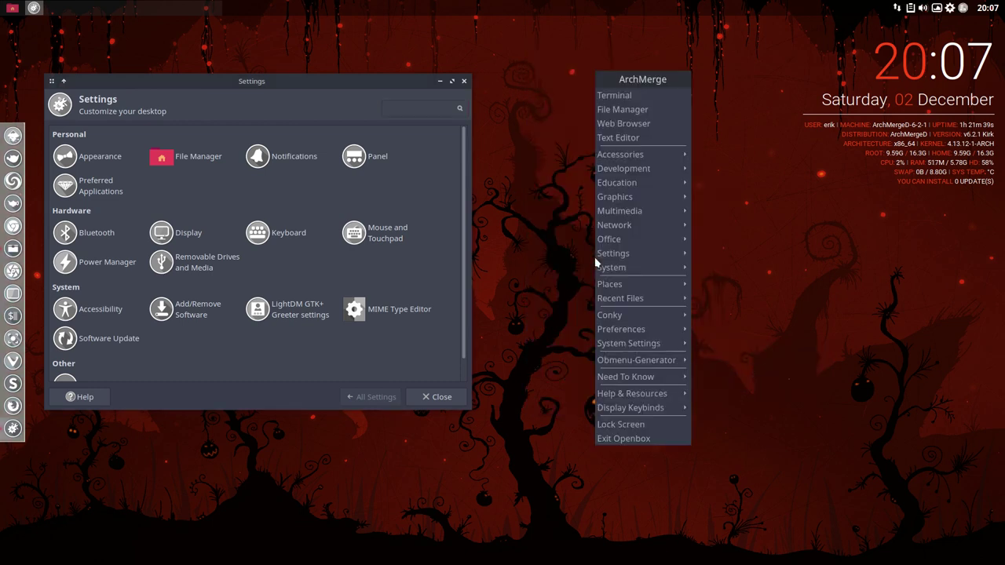
{"action": "mouse_move", "coordinate": [642, 254]}
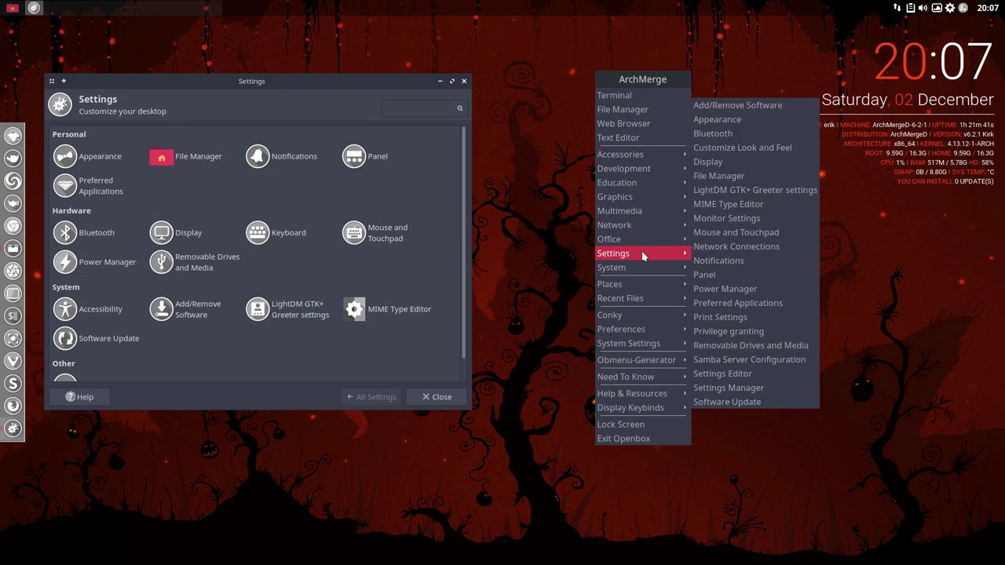
{"action": "mouse_move", "coordinate": [669, 343]}
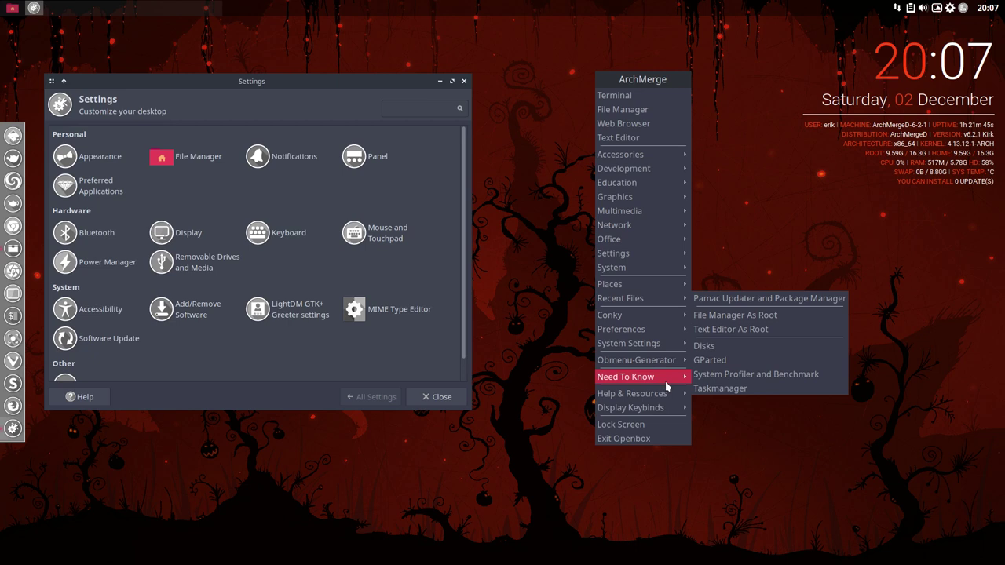
{"action": "mouse_move", "coordinate": [663, 399]}
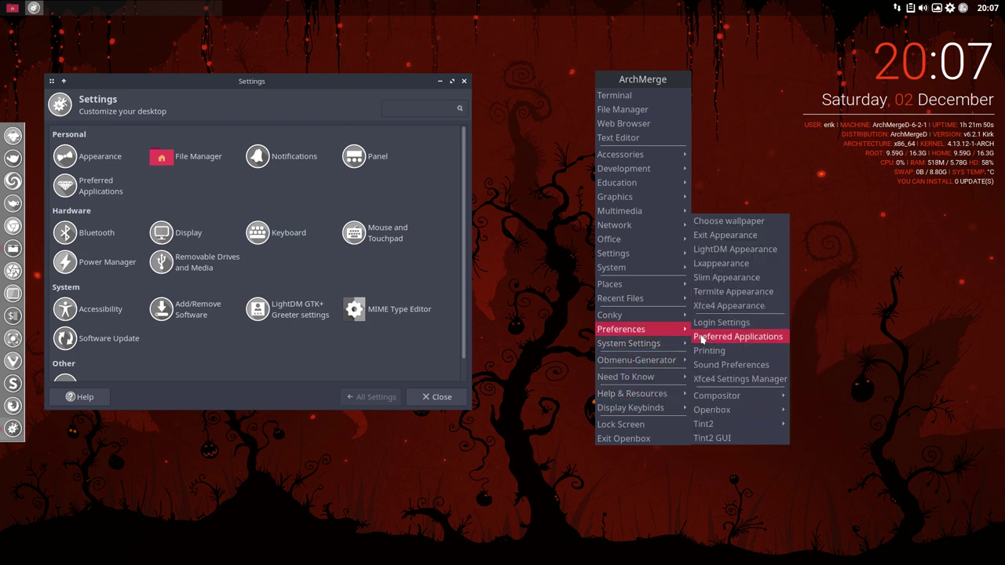
{"action": "mouse_move", "coordinate": [716, 396]}
{"action": "left_click", "coordinate": [812, 393]}
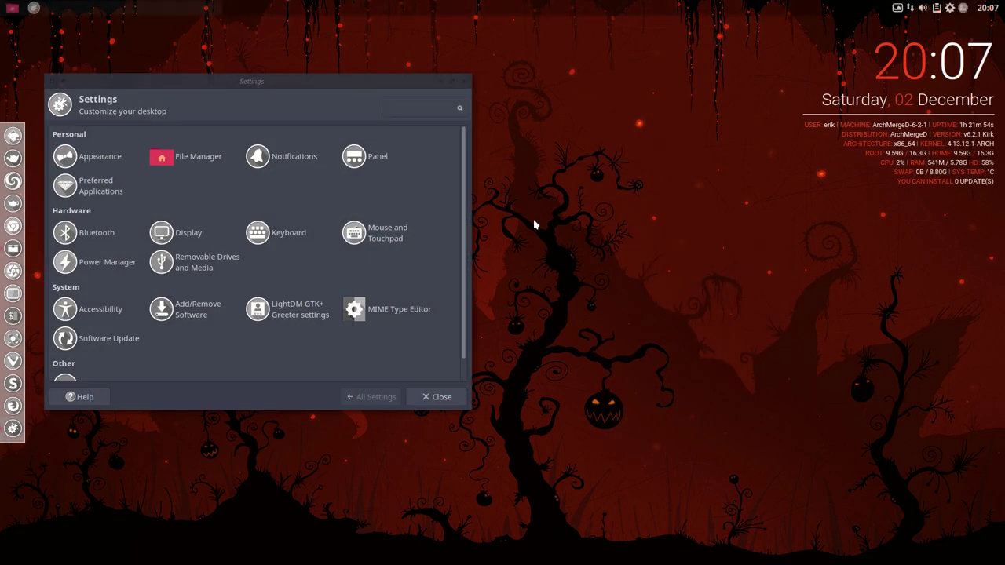
Open a termite terminal with neofetch using Ctrl+Alt+T and place it right of Settings
{"action": "key", "text": "ctrl+alt+t"}
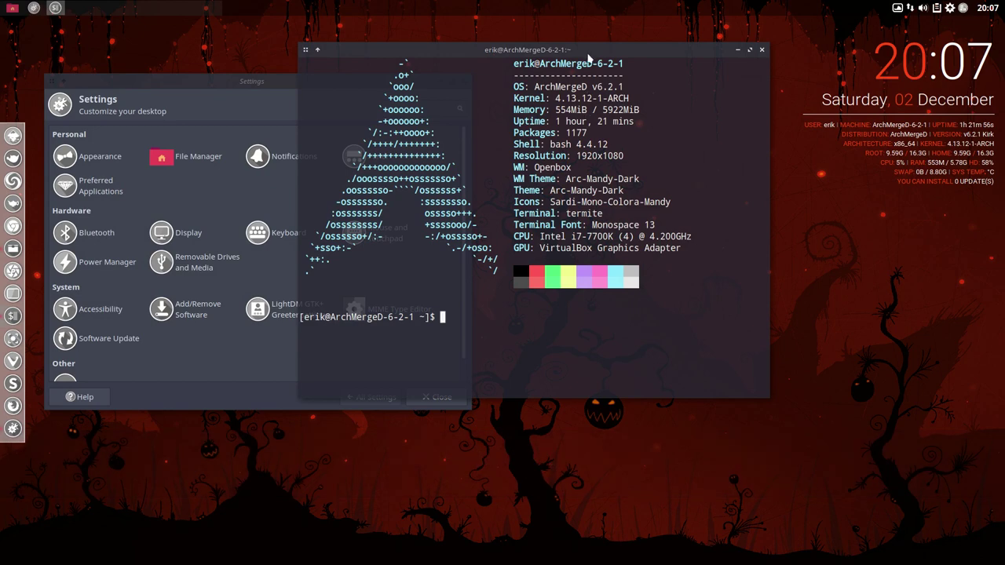
{"action": "left_click_drag", "start_coordinate": [591, 59], "coordinate": [714, 168]}
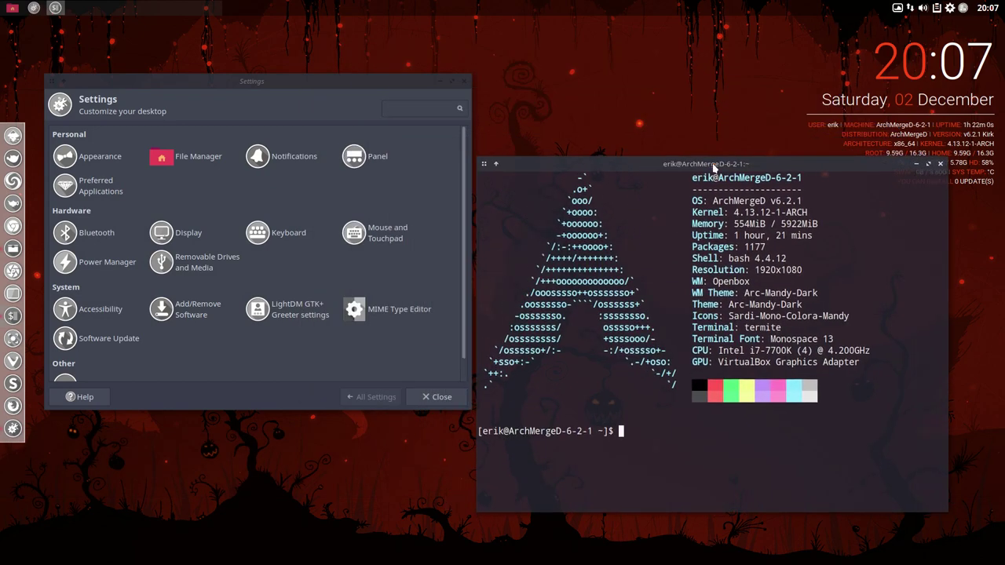
{"action": "right_click", "coordinate": [399, 435]}
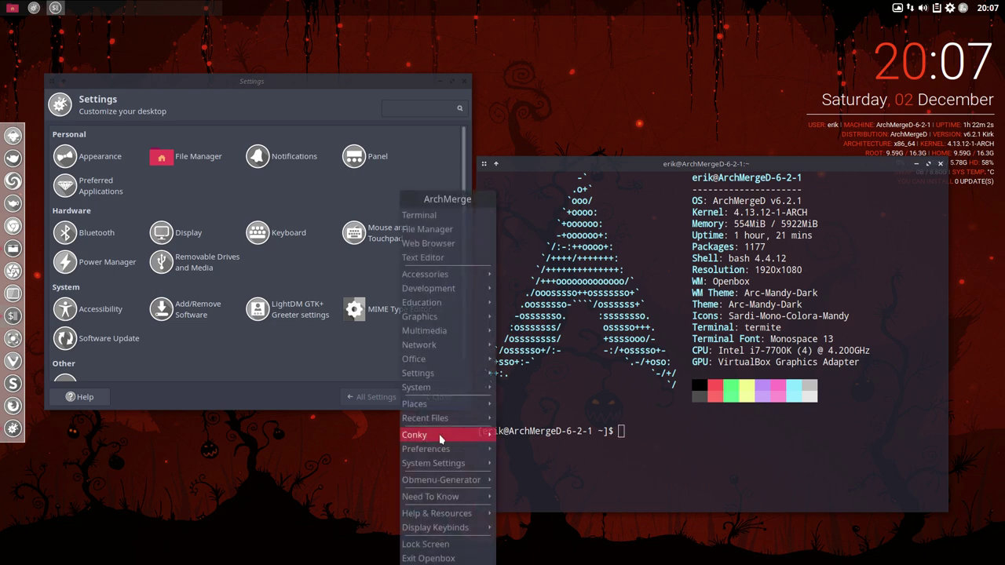
{"action": "mouse_move", "coordinate": [460, 516]}
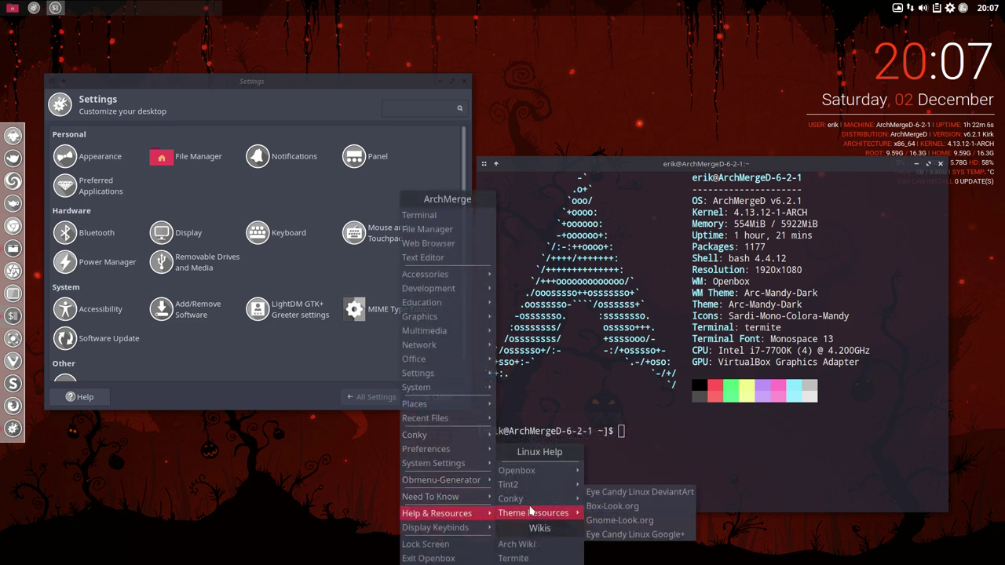
{"action": "mouse_move", "coordinate": [440, 496]}
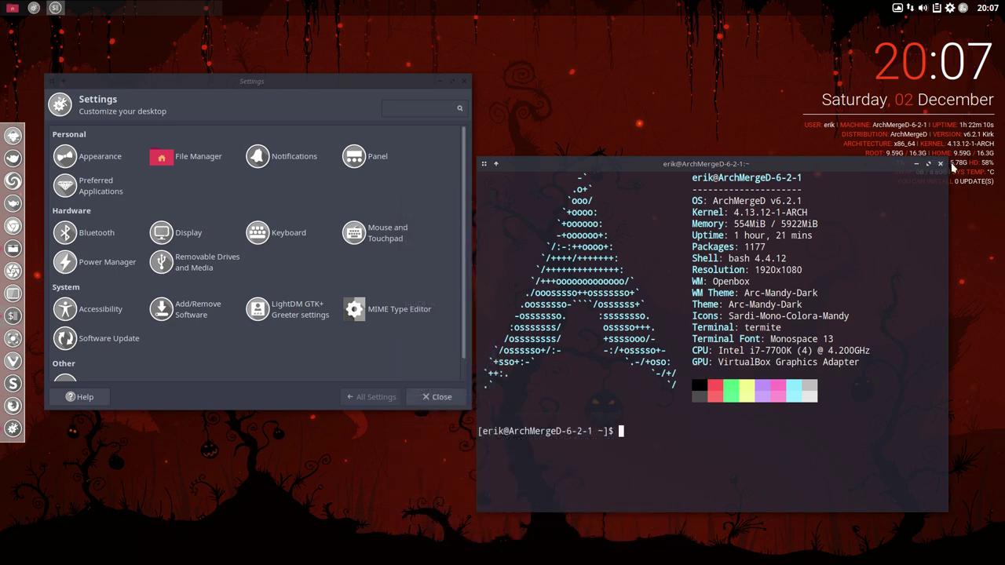
{"action": "left_click_drag", "start_coordinate": [906, 170], "coordinate": [858, 171]}
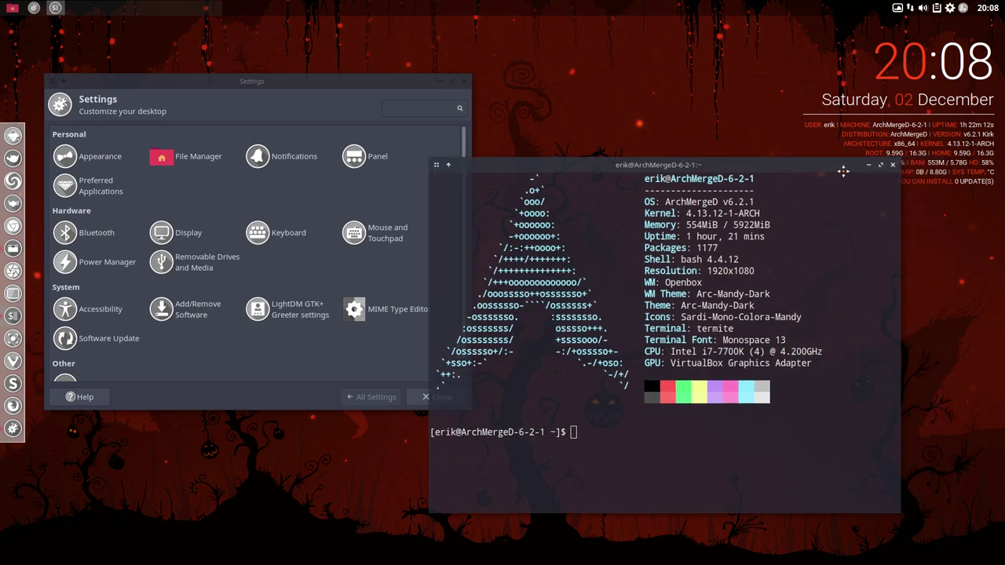
Close the empty terminal and start Tint2 GUI from the root menu's Preferences
{"action": "left_click", "coordinate": [892, 165]}
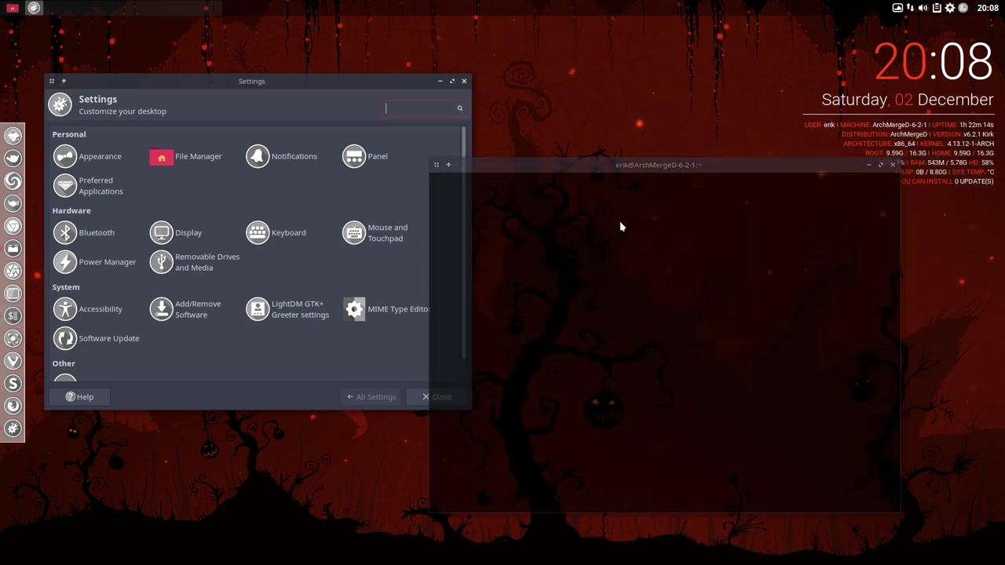
{"action": "right_click", "coordinate": [498, 261]}
{"action": "mouse_move", "coordinate": [533, 317]}
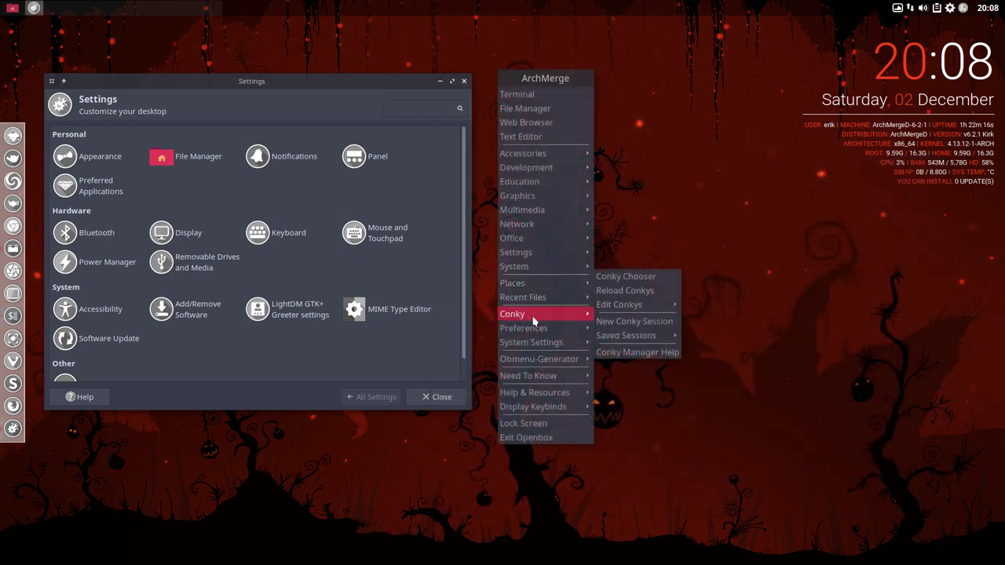
{"action": "mouse_move", "coordinate": [560, 329]}
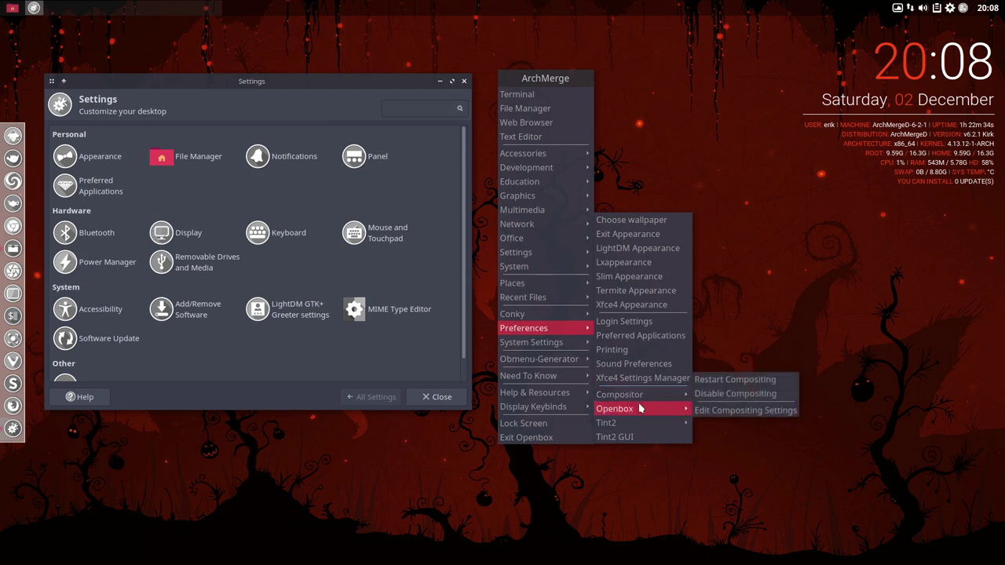
{"action": "mouse_move", "coordinate": [638, 409]}
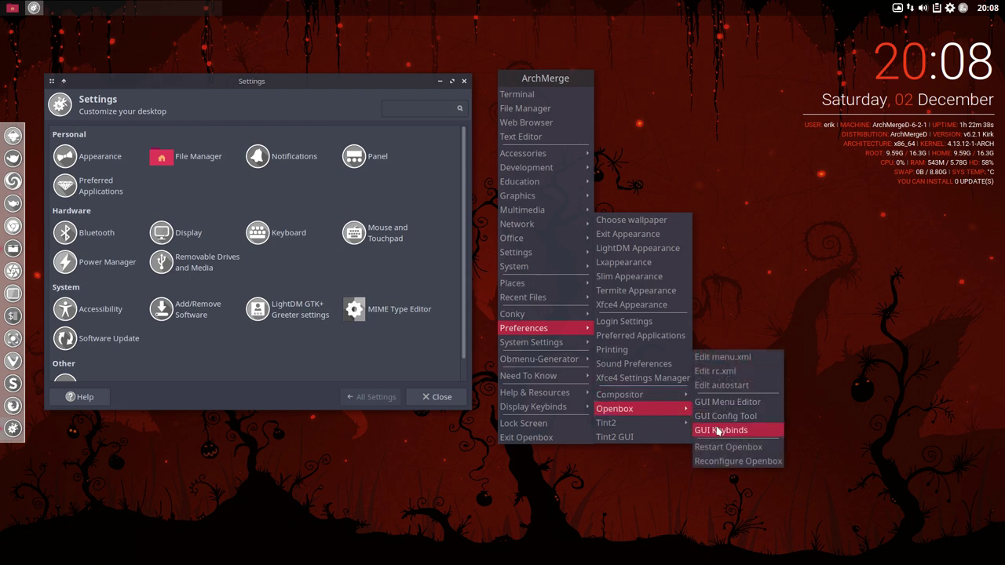
{"action": "left_click", "coordinate": [630, 437]}
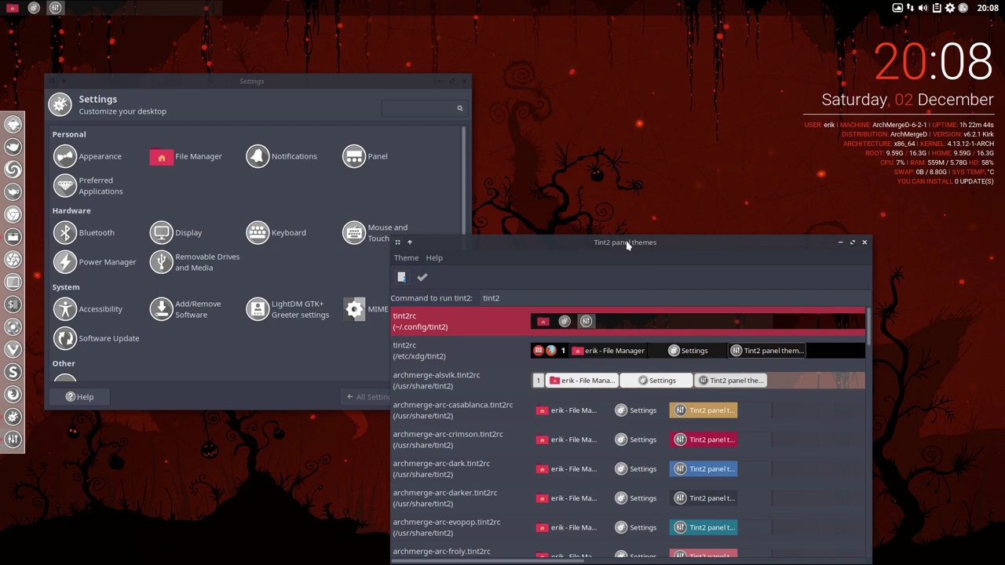
Make archmerge-arc-crimson the default Tint2 panel theme
{"action": "left_click_drag", "start_coordinate": [628, 245], "coordinate": [566, 90]}
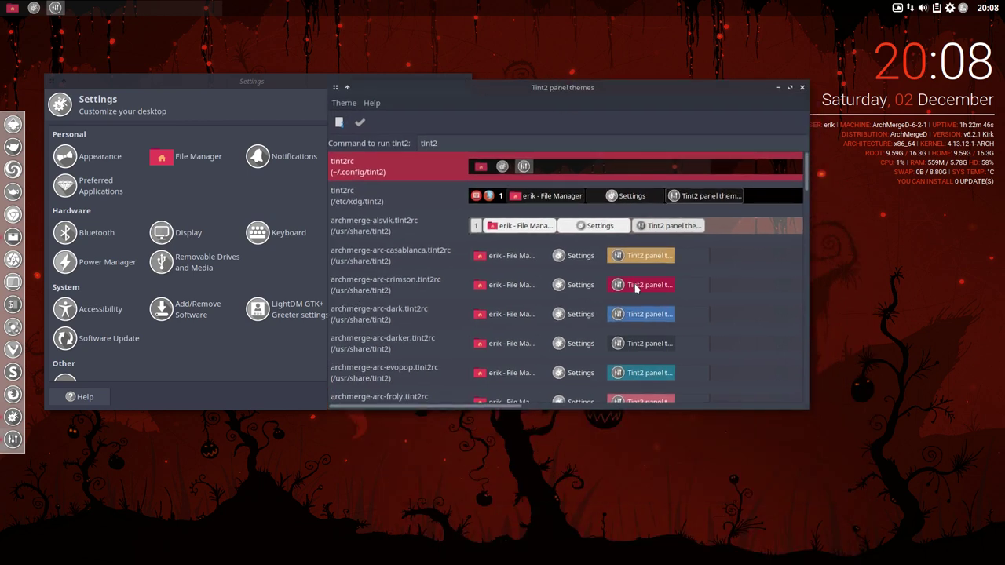
{"action": "left_click", "coordinate": [636, 288]}
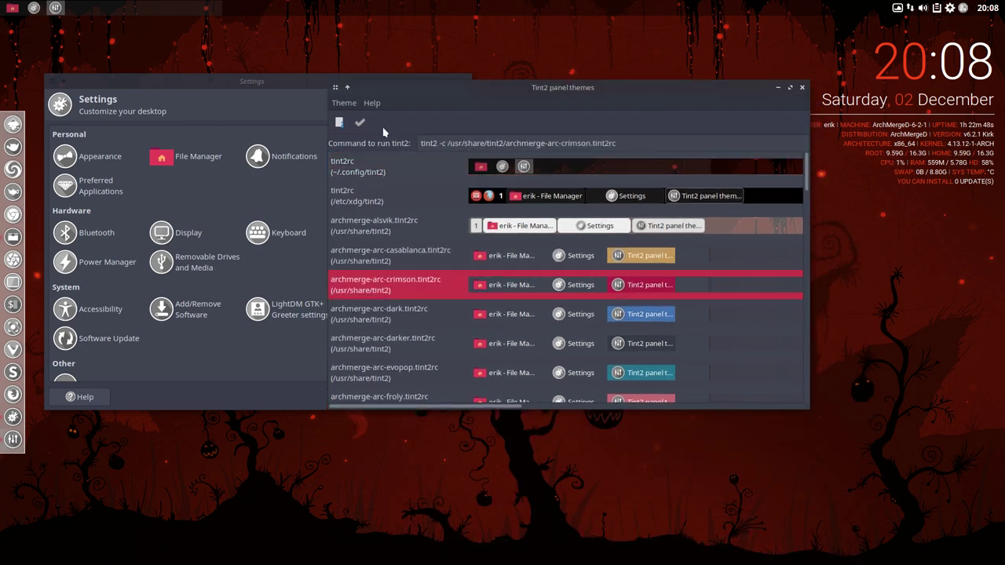
{"action": "left_click", "coordinate": [359, 123]}
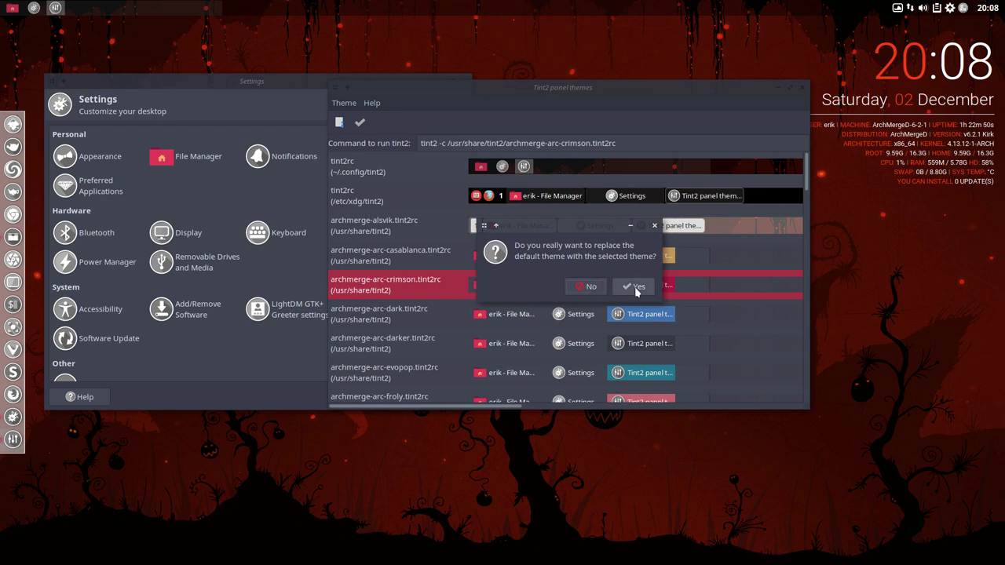
{"action": "left_click", "coordinate": [635, 287]}
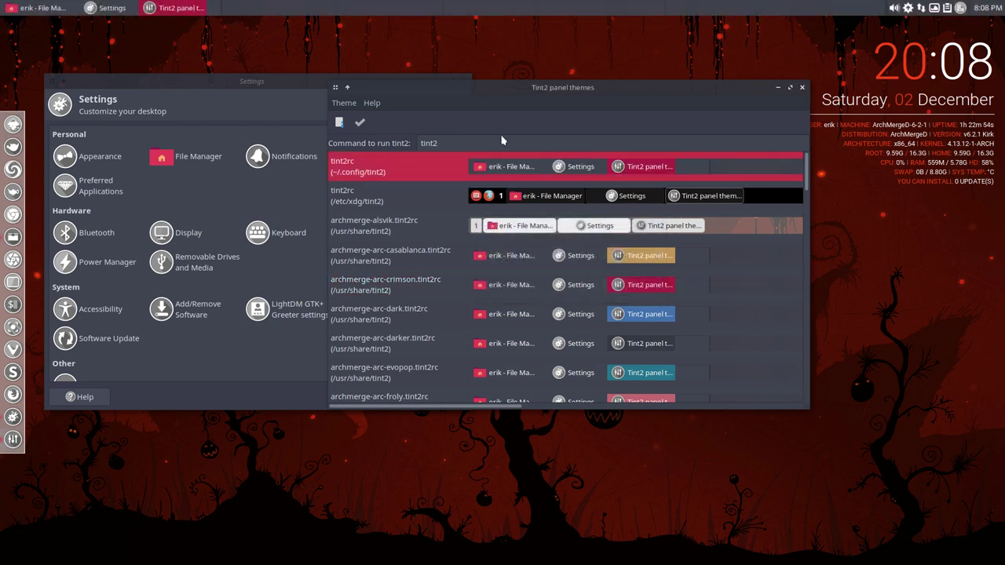
Replace the default with archmerge-arc-mandy, then close the theme chooser
{"action": "scroll", "coordinate": [602, 297], "scroll_direction": "down", "scroll_amount": 5}
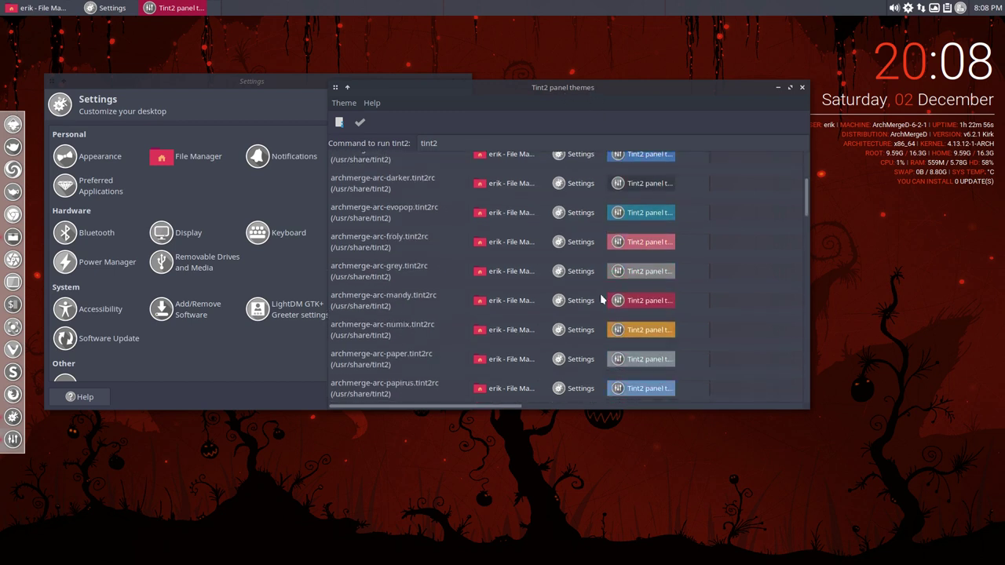
{"action": "left_click", "coordinate": [630, 279]}
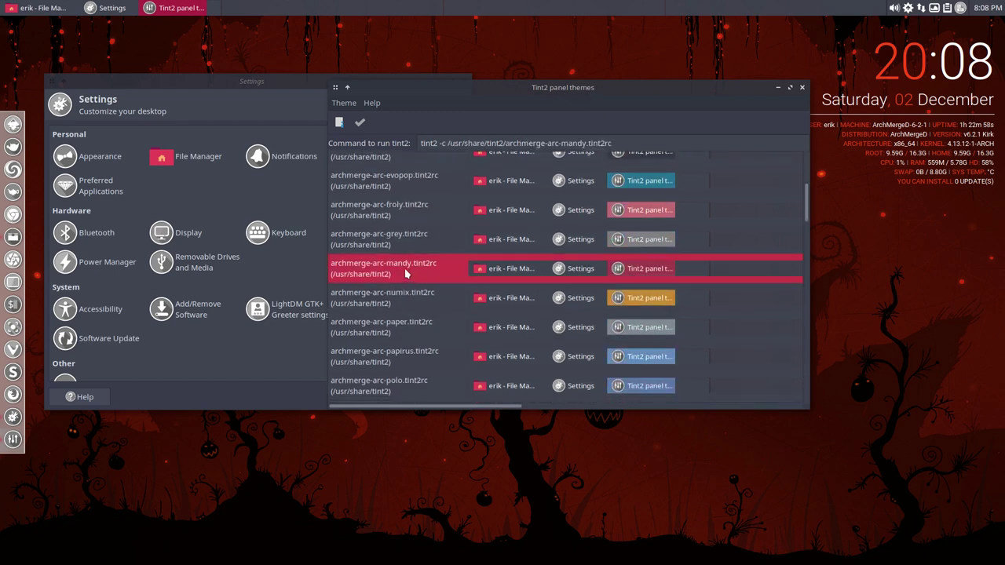
{"action": "left_click", "coordinate": [362, 122]}
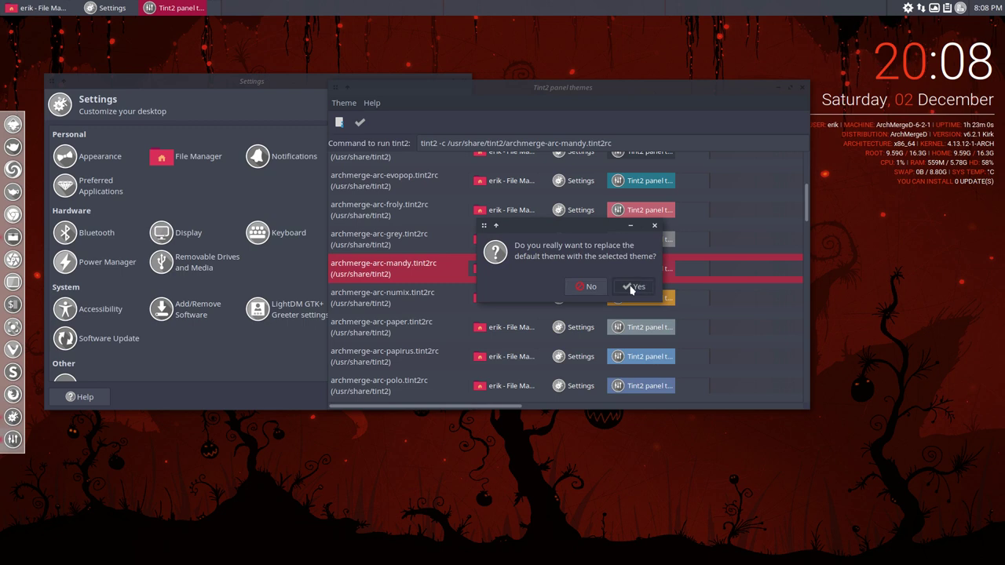
{"action": "left_click", "coordinate": [633, 287]}
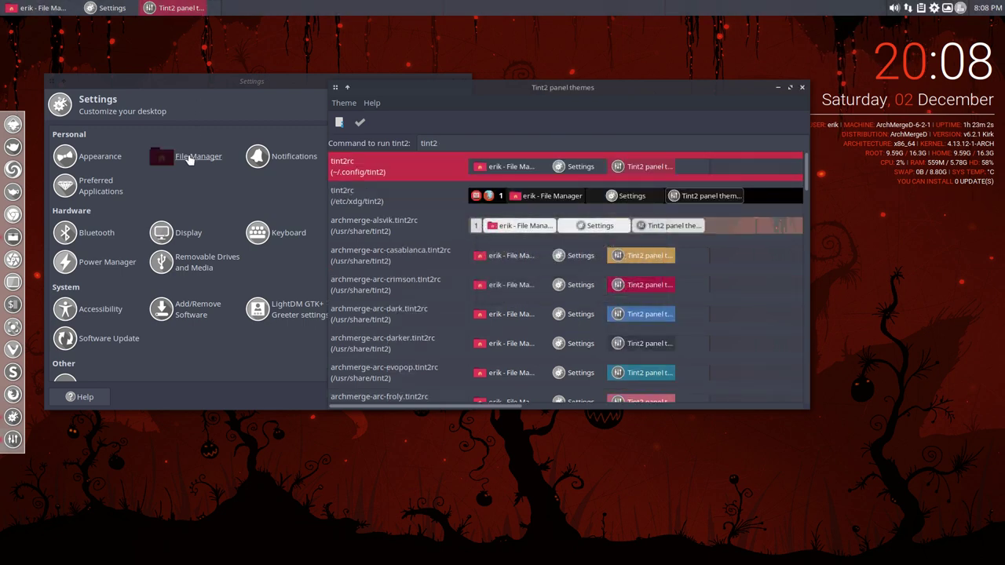
{"action": "left_click", "coordinate": [163, 157]}
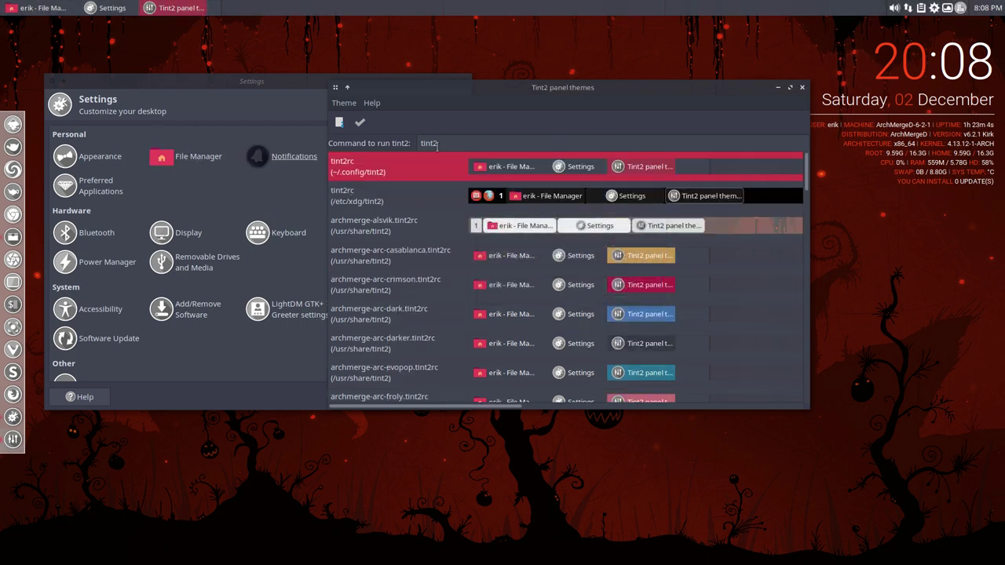
{"action": "scroll", "coordinate": [605, 204], "scroll_direction": "down", "scroll_amount": 10}
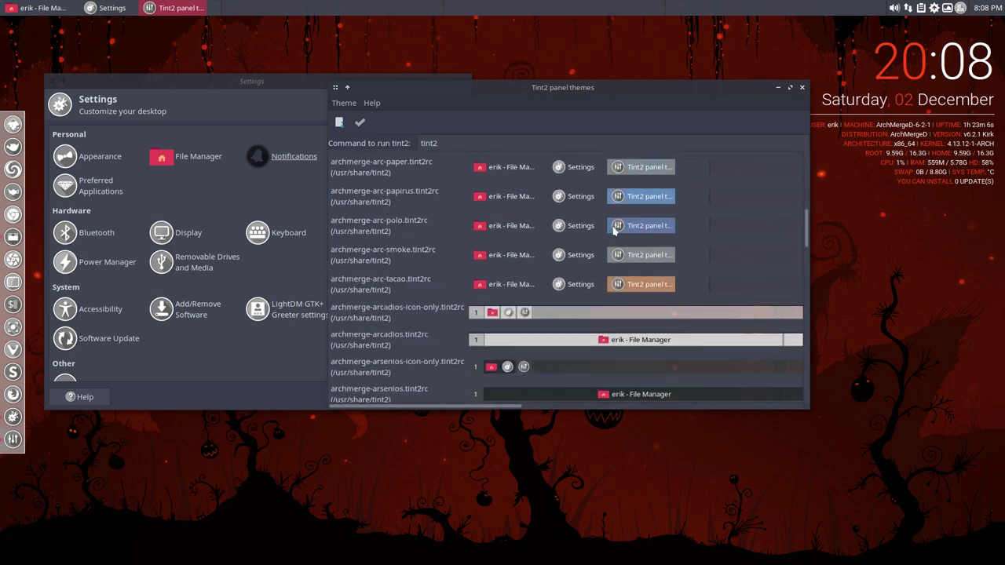
{"action": "left_click", "coordinate": [803, 92]}
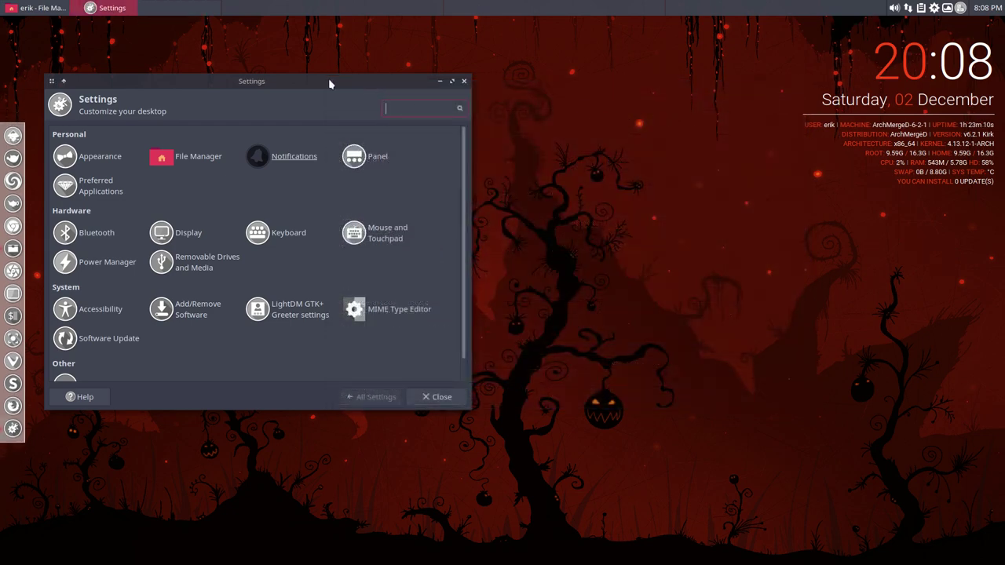
Close the Settings window and open the file manager on the home folder, moved higher
{"action": "left_click_drag", "start_coordinate": [333, 83], "coordinate": [558, 81]}
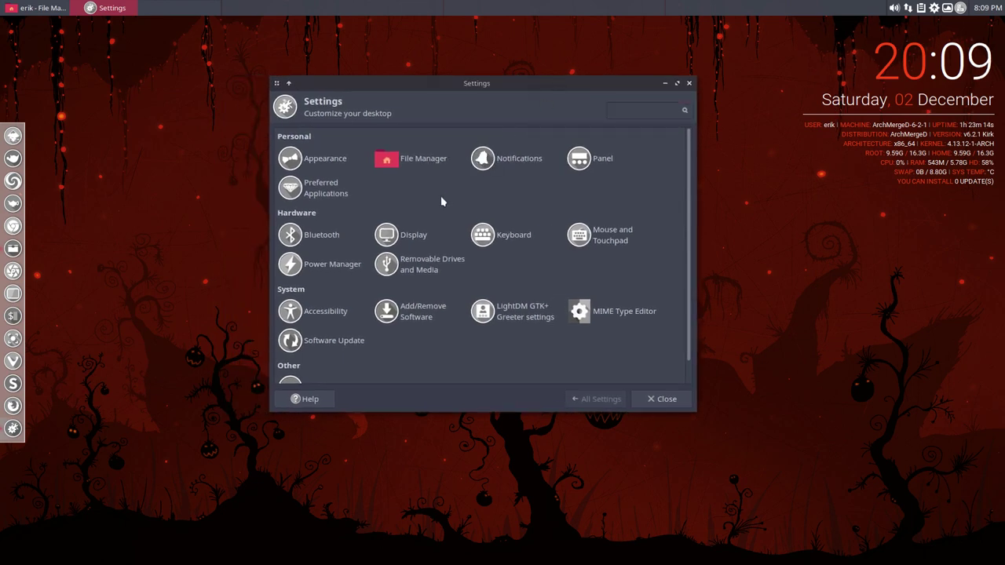
{"action": "left_click", "coordinate": [688, 83]}
{"action": "left_click", "coordinate": [13, 248]}
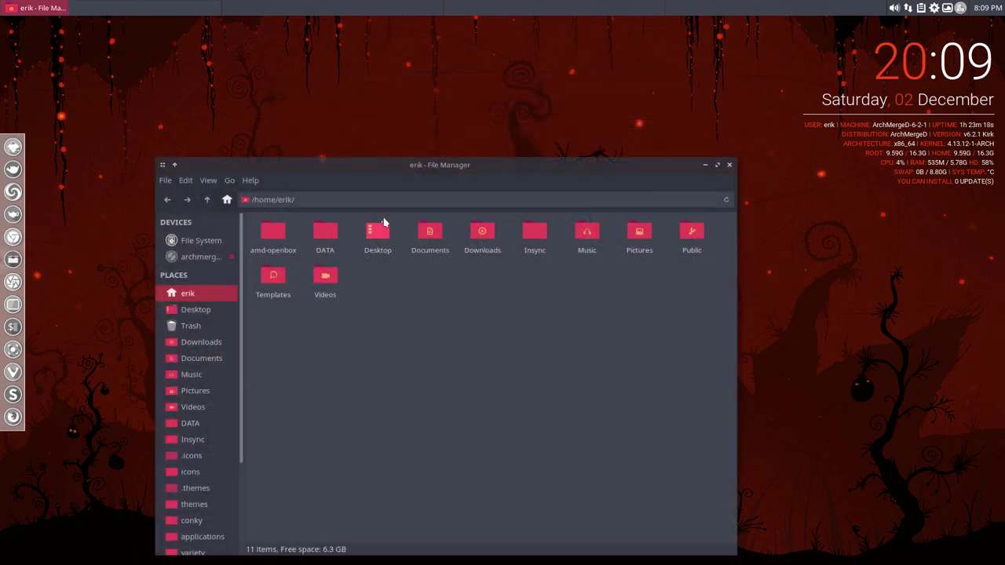
{"action": "left_click_drag", "start_coordinate": [507, 167], "coordinate": [514, 71]}
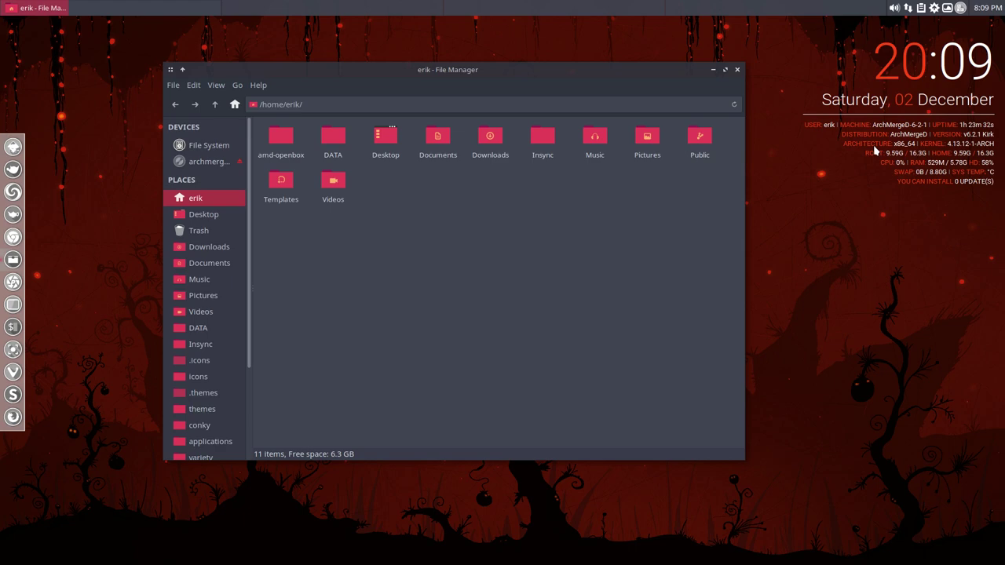
Launch gpick from the Super+Shift+D launcher bar
{"action": "key", "text": "super+shift+d"}
{"action": "type", "text": "gpick"}
{"action": "key", "text": "Return"}
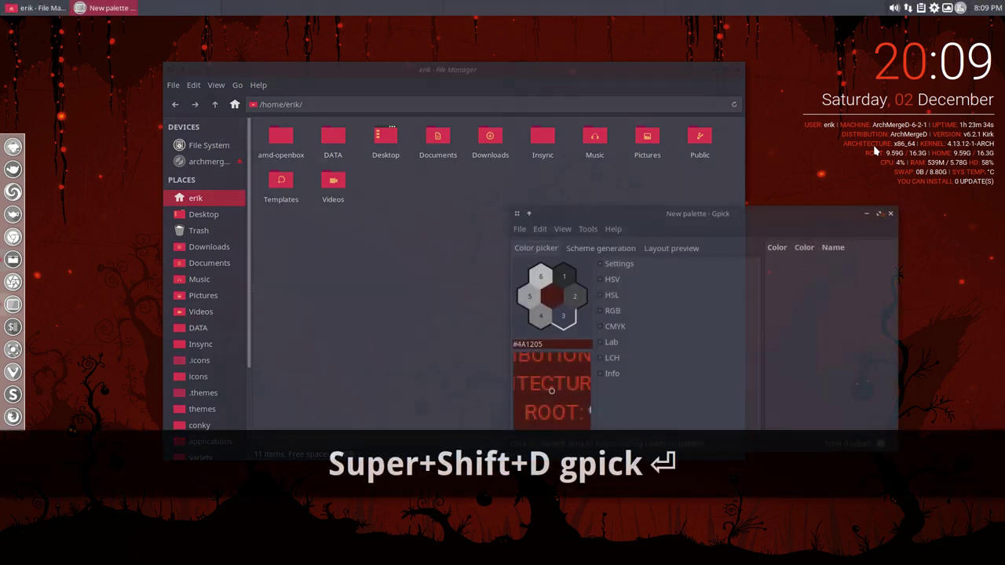
Sample crimson #EE465E from a folder icon, copy it to the clipboard, and close Gpick
{"action": "left_click", "coordinate": [562, 278]}
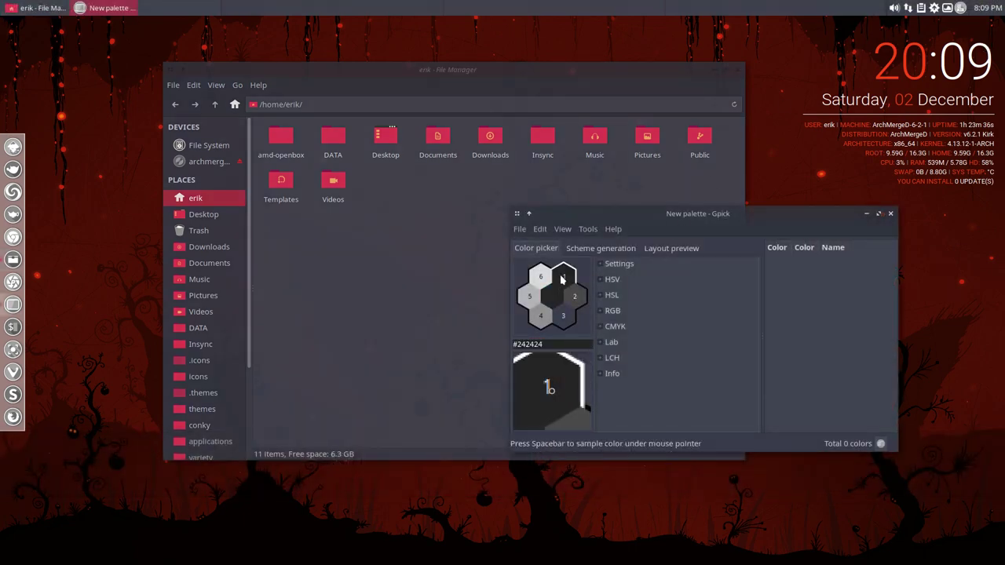
{"action": "key", "text": "space"}
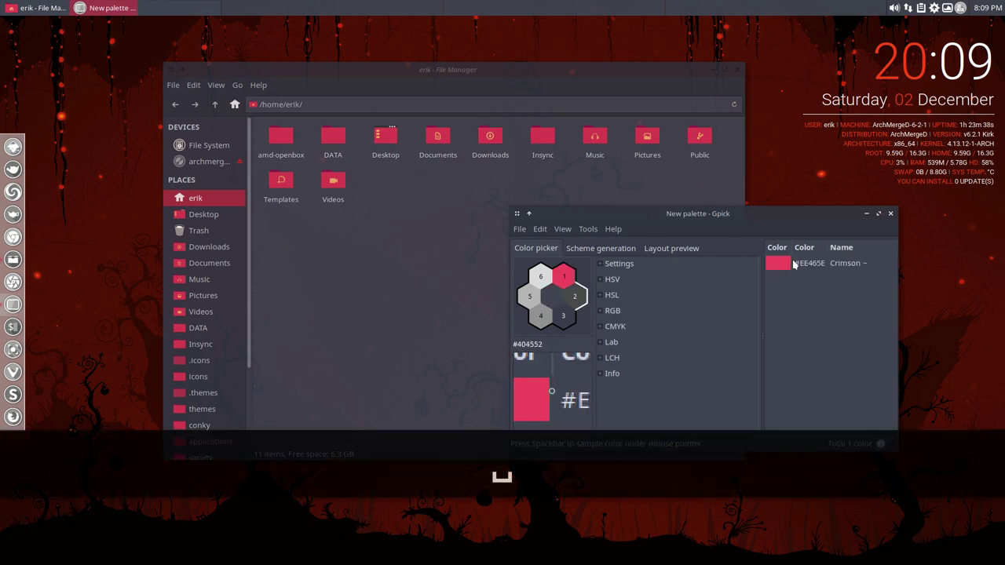
{"action": "left_click", "coordinate": [817, 264]}
{"action": "right_click", "coordinate": [823, 264]}
{"action": "mouse_move", "coordinate": [850, 274]}
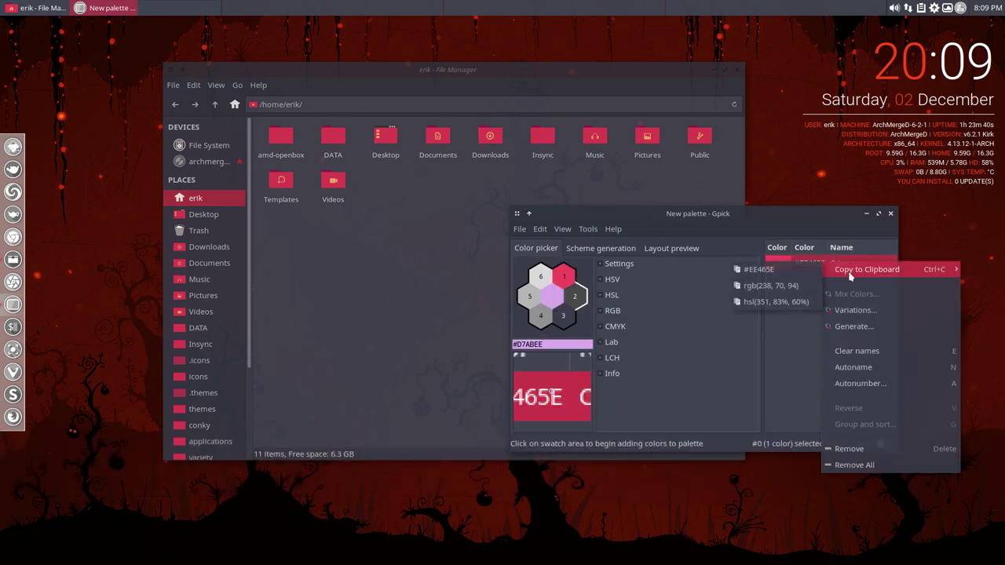
{"action": "left_click", "coordinate": [885, 211]}
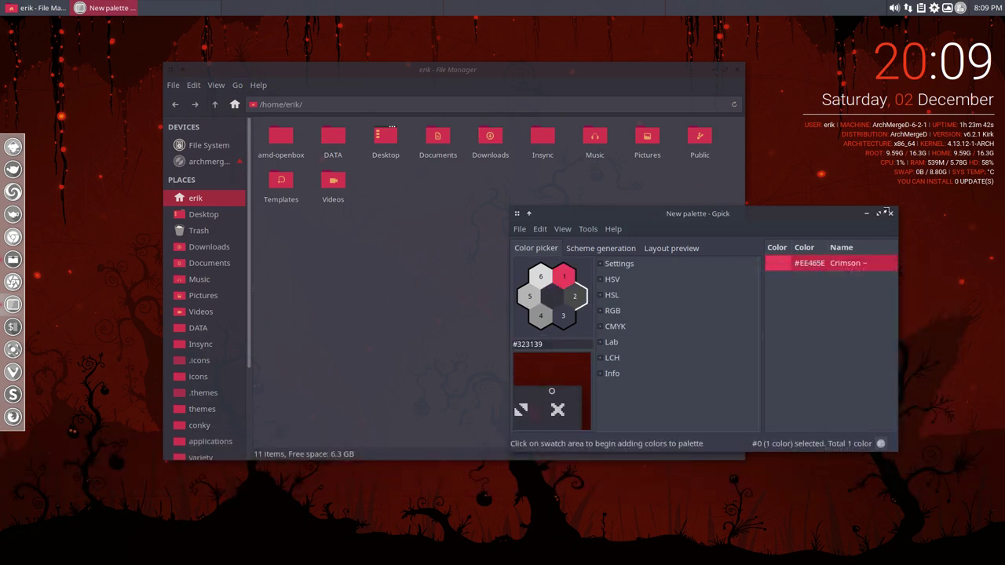
{"action": "left_click", "coordinate": [889, 213]}
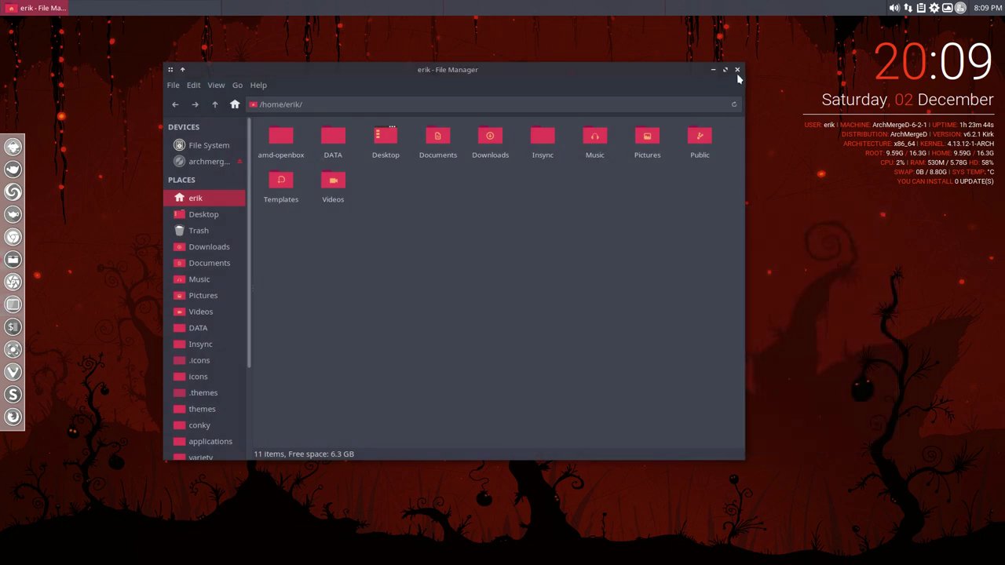
Close the file manager and regenerate the root menu as a static menu with icons
{"action": "left_click", "coordinate": [738, 71]}
{"action": "right_click", "coordinate": [440, 237]}
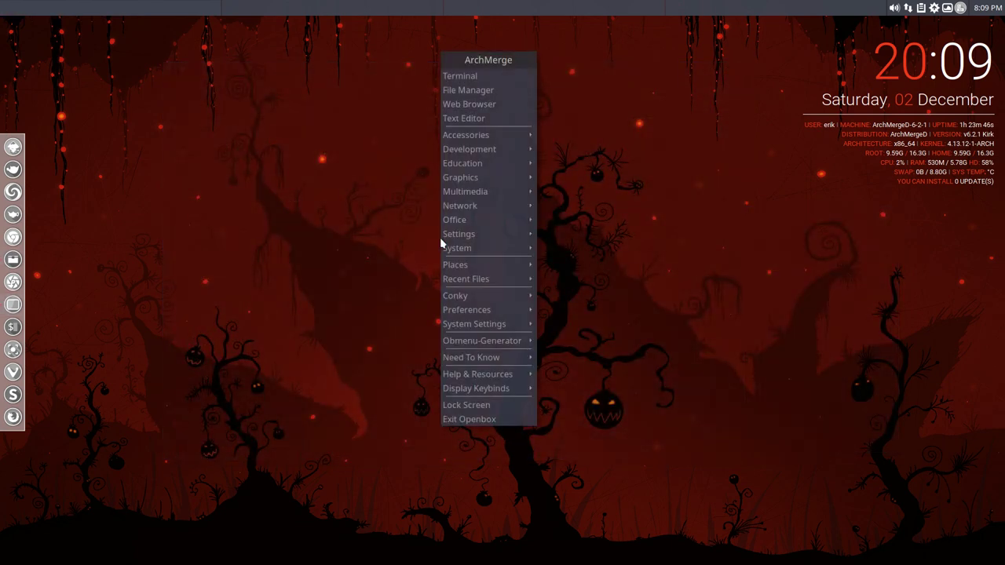
{"action": "mouse_move", "coordinate": [475, 358]}
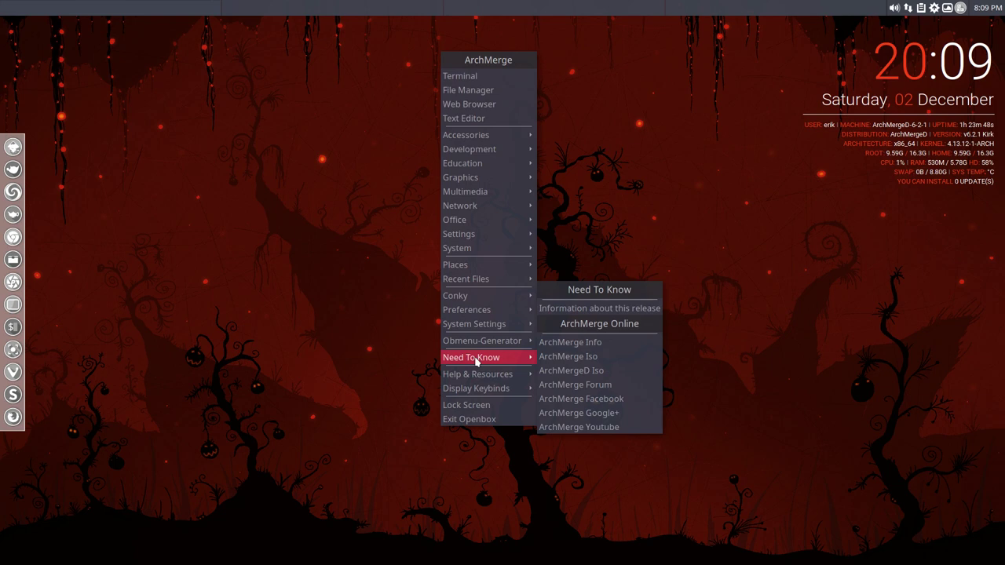
{"action": "mouse_move", "coordinate": [521, 340]}
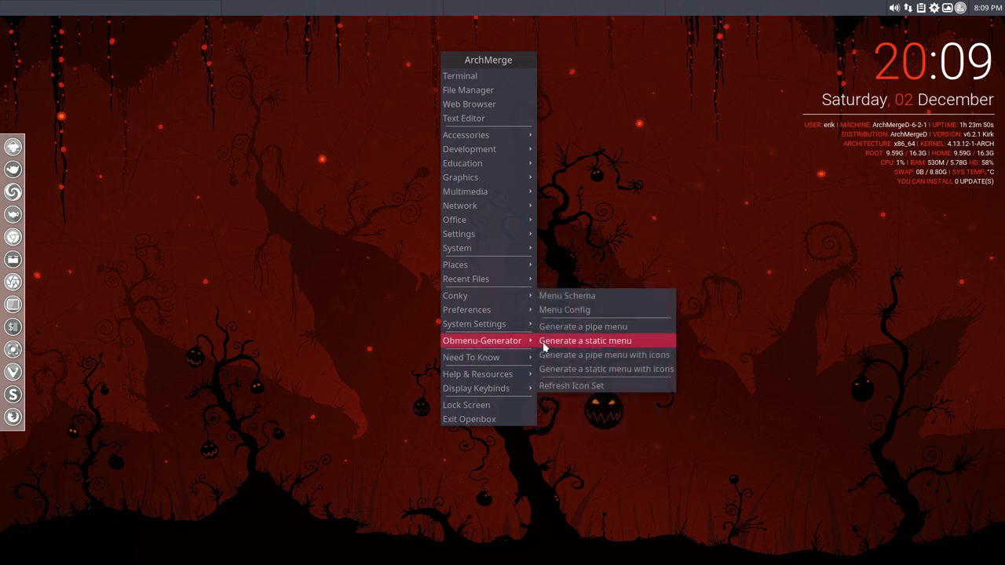
{"action": "left_click", "coordinate": [625, 359]}
Reopen the root menu to view the new icons and the Obmenu-Generator submenu
{"action": "right_click", "coordinate": [407, 322]}
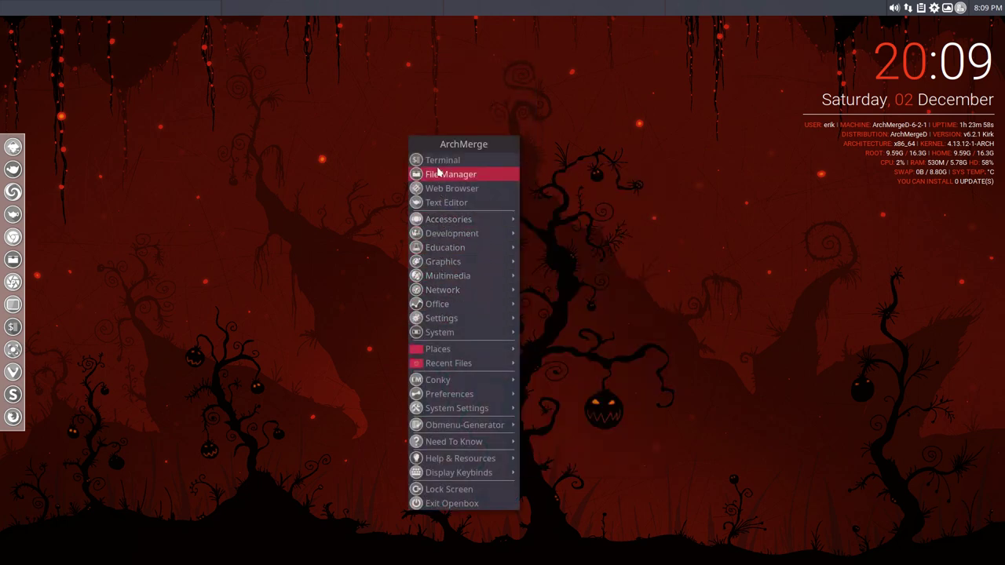
{"action": "mouse_move", "coordinate": [445, 217]}
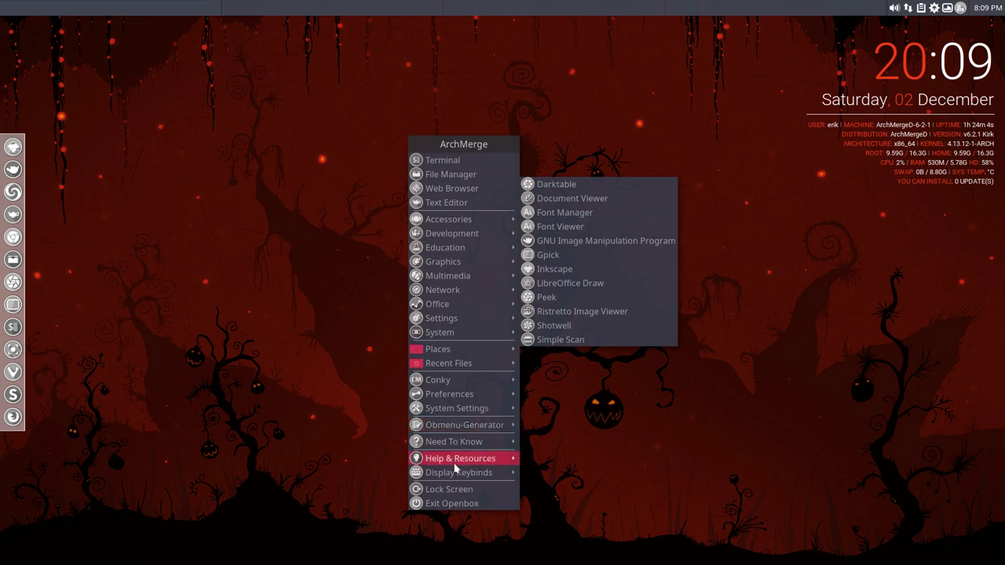
{"action": "right_click", "coordinate": [316, 251]}
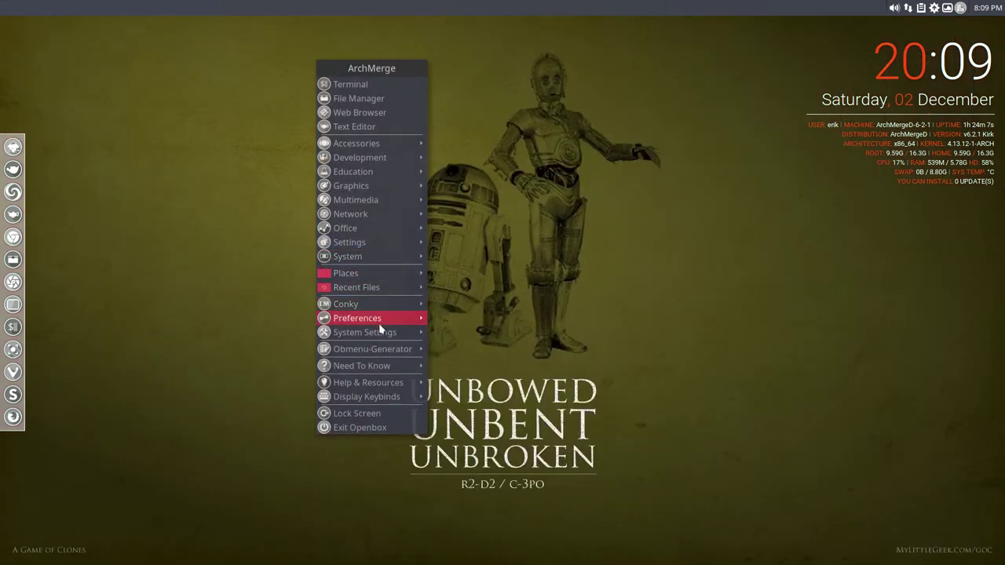
{"action": "mouse_move", "coordinate": [378, 338]}
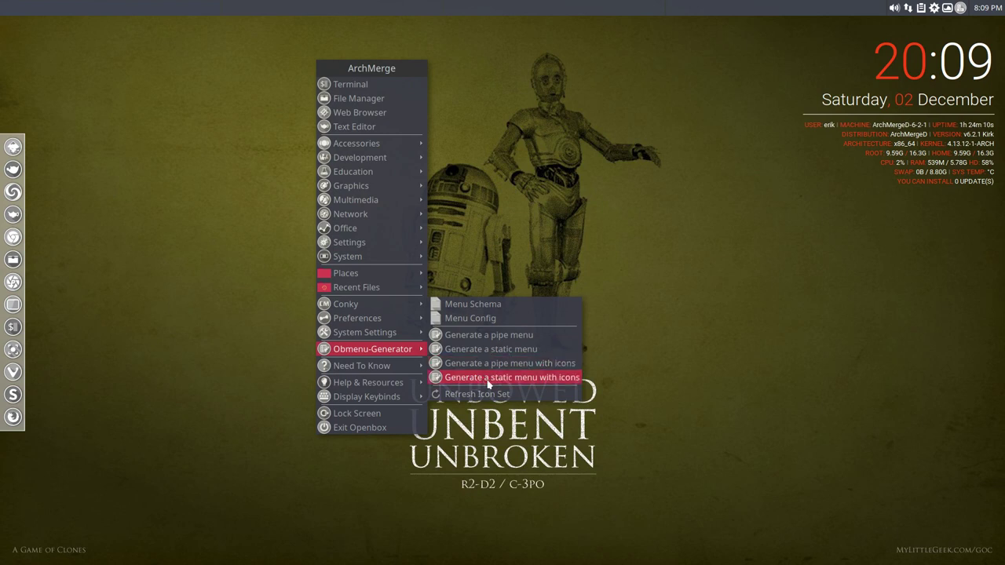
Regenerate the Obmenu-Generator root menu as static with icons, then as a pipe menu with icons, and check it
{"action": "left_click", "coordinate": [512, 379]}
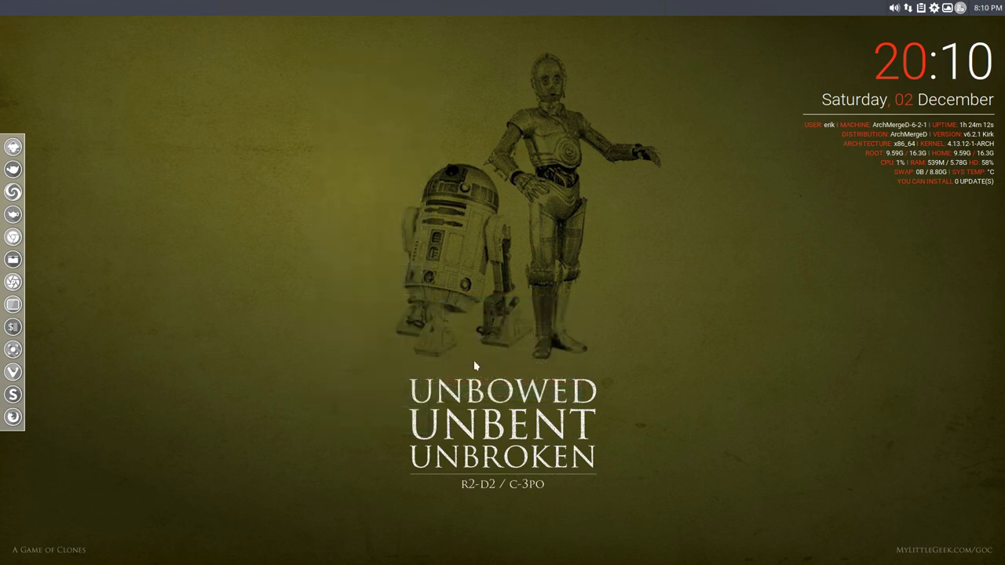
{"action": "right_click", "coordinate": [389, 291]}
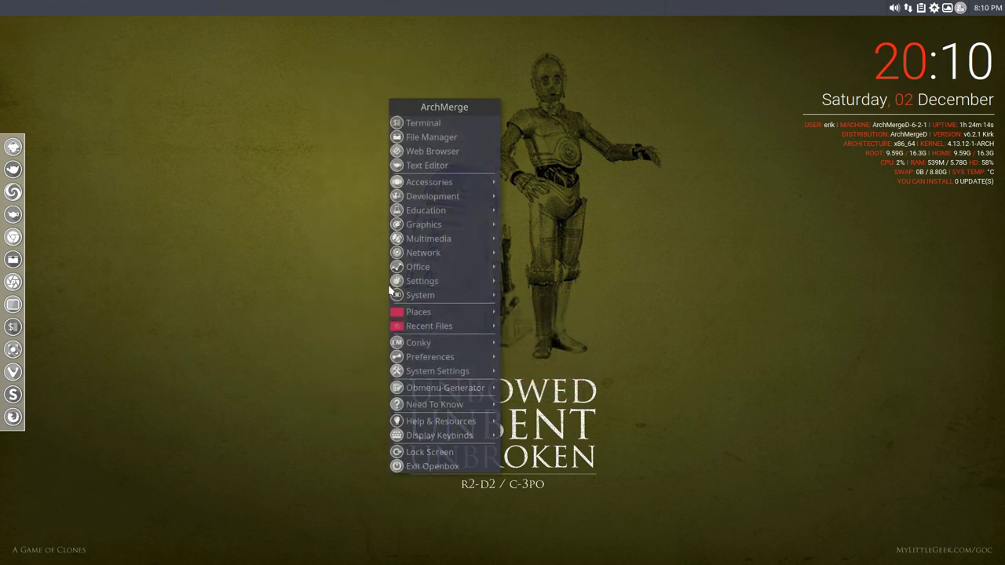
{"action": "mouse_move", "coordinate": [441, 284]}
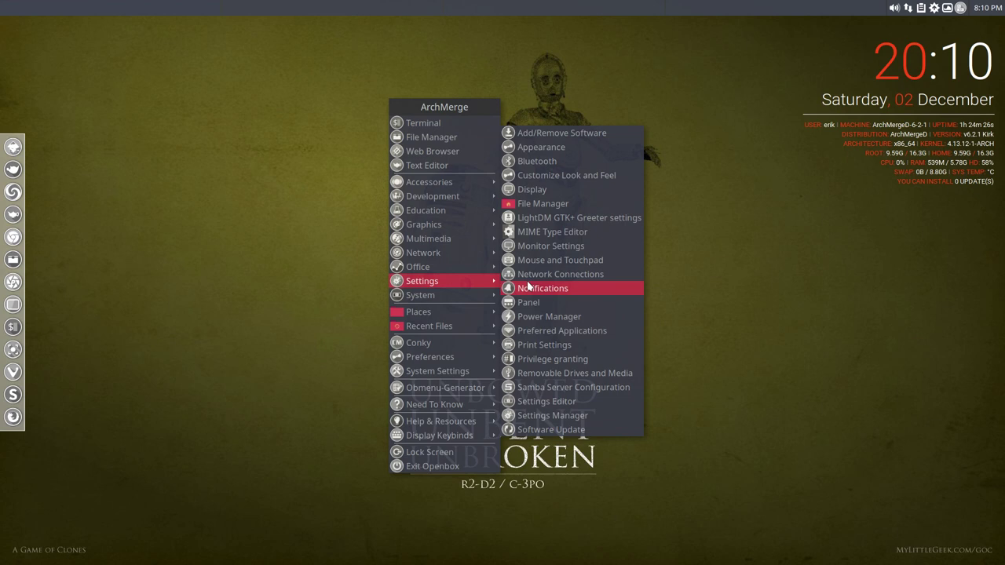
{"action": "mouse_move", "coordinate": [487, 387]}
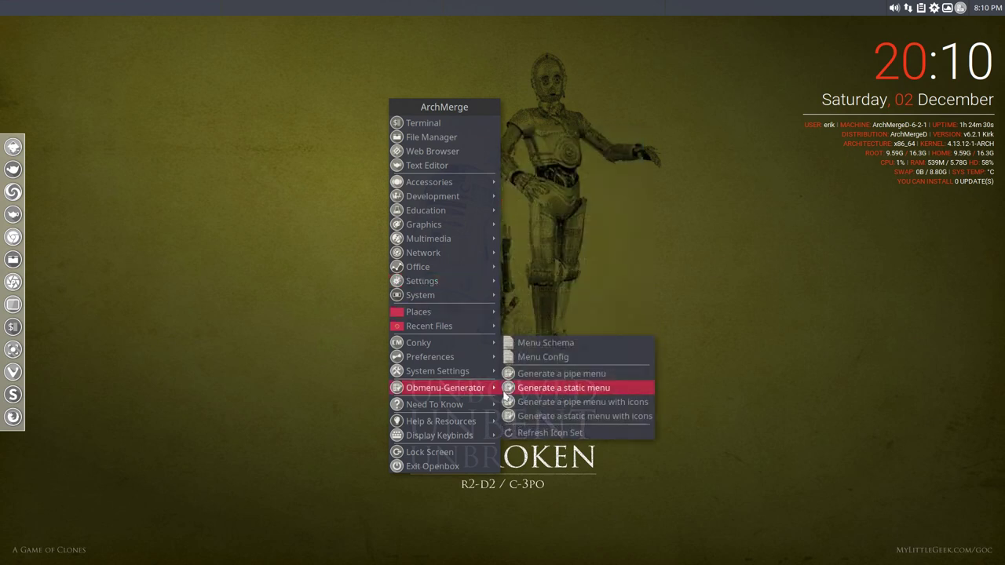
{"action": "left_click", "coordinate": [576, 407]}
{"action": "right_click", "coordinate": [267, 303]}
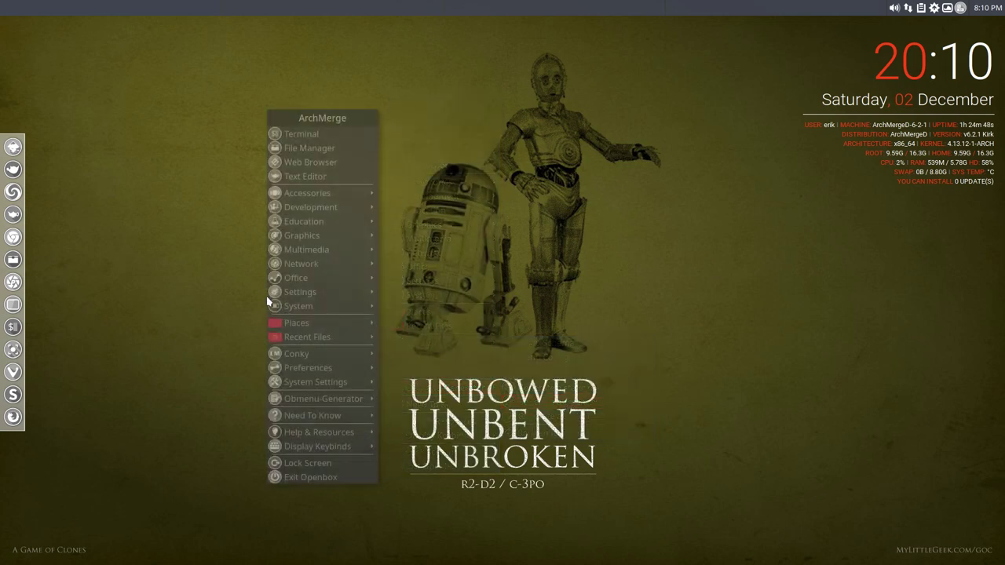
{"action": "left_click", "coordinate": [161, 281]}
Restore the red Halloween wallpaper and regenerate the root menu as static with icons
{"action": "key", "text": "alt+Left"}
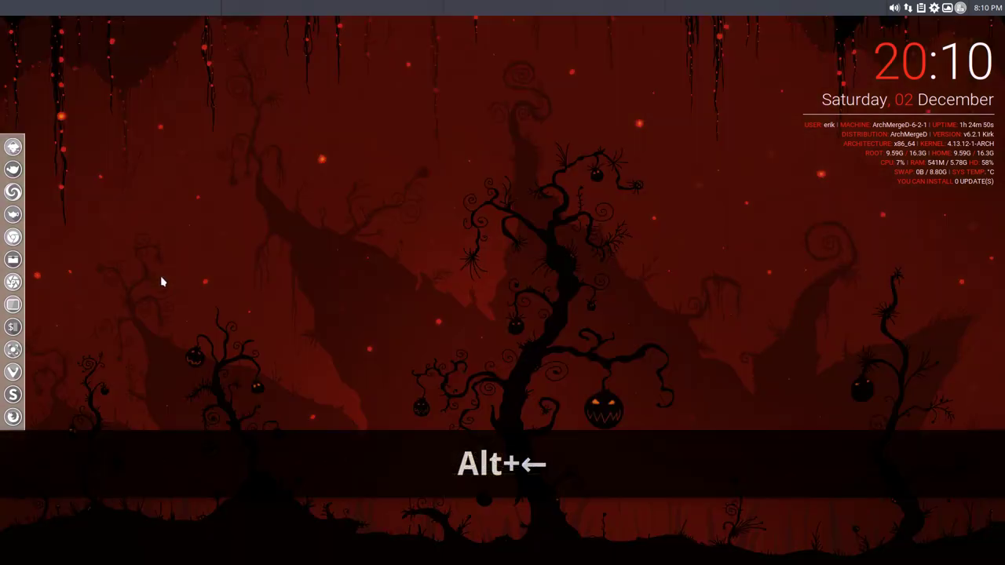
{"action": "right_click", "coordinate": [376, 232]}
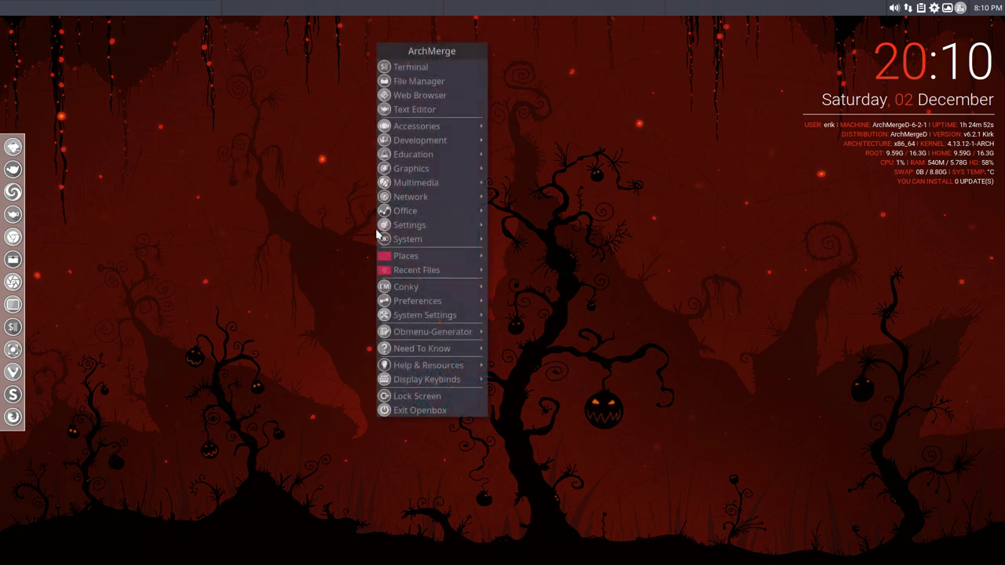
{"action": "mouse_move", "coordinate": [445, 333]}
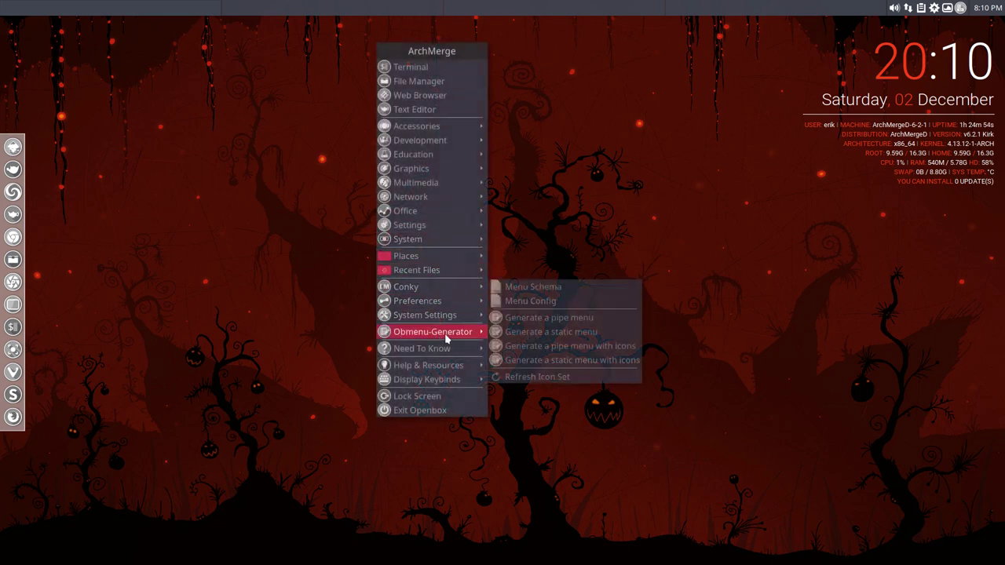
{"action": "left_click", "coordinate": [574, 362]}
Regenerate the root menu as a plain pipe menu without icons
{"action": "right_click", "coordinate": [510, 334]}
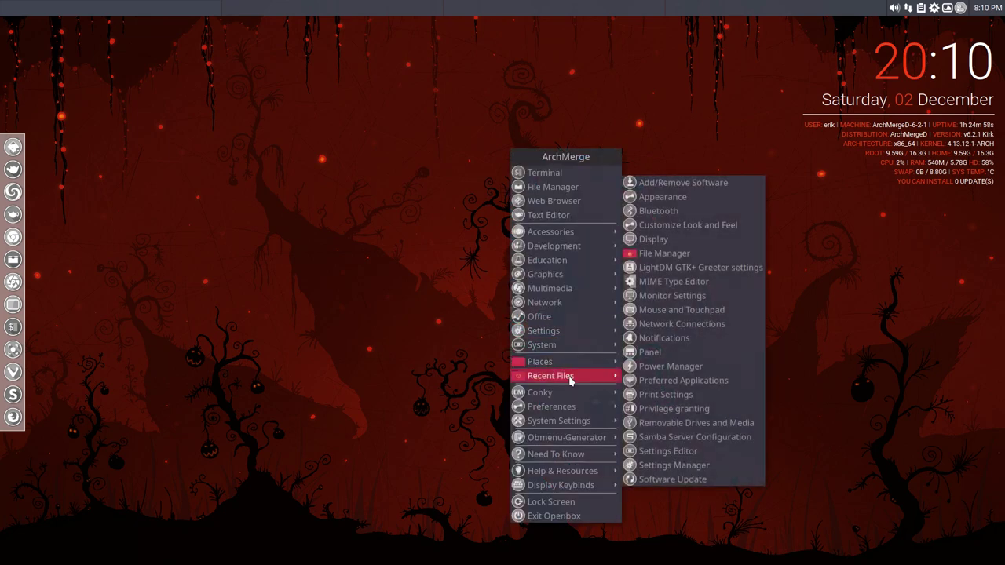
{"action": "mouse_move", "coordinate": [584, 442]}
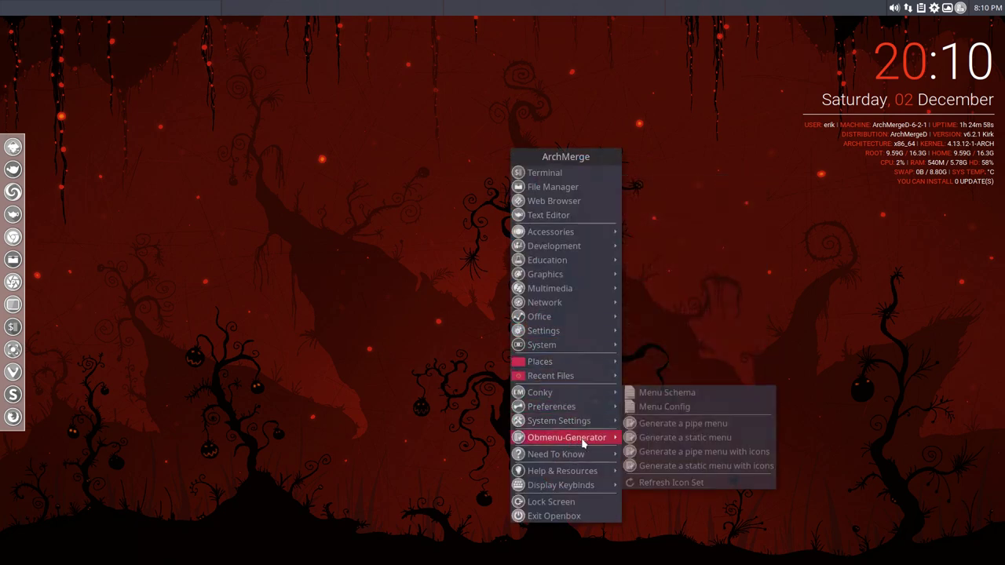
{"action": "left_click", "coordinate": [694, 426]}
Open 'Information about this release' from the root menu's Need To Know section
{"action": "right_click", "coordinate": [388, 215]}
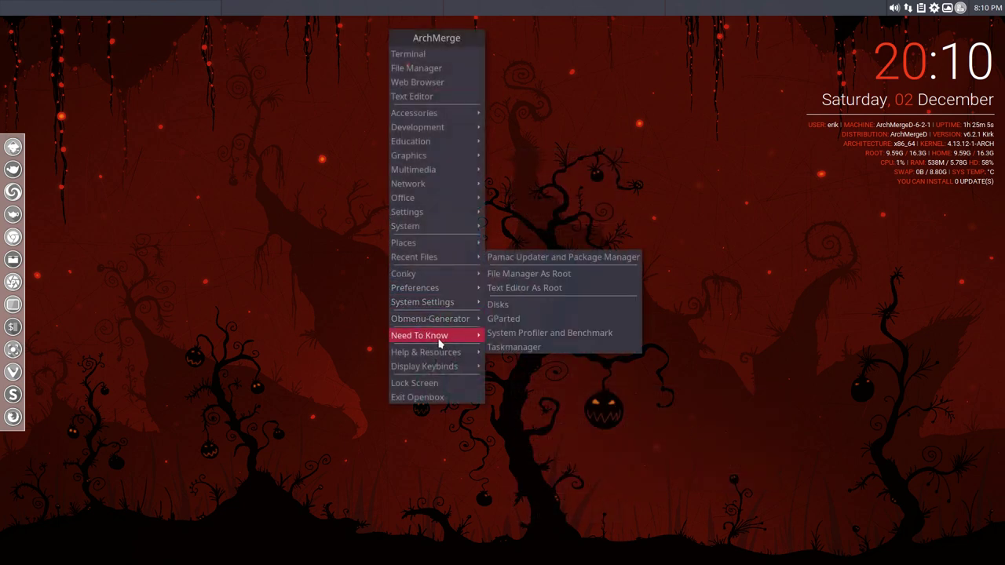
{"action": "mouse_move", "coordinate": [460, 336]}
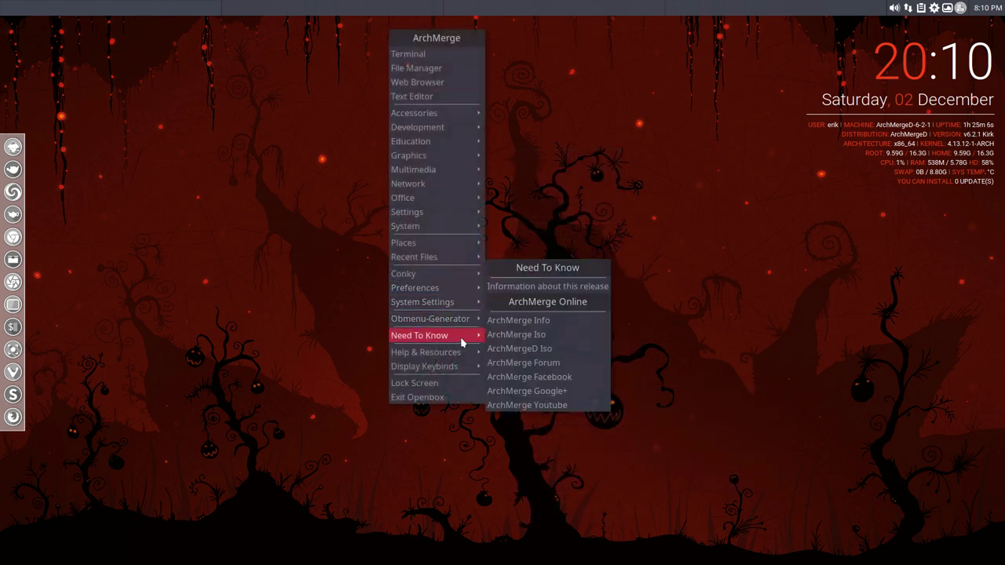
{"action": "left_click", "coordinate": [556, 287]}
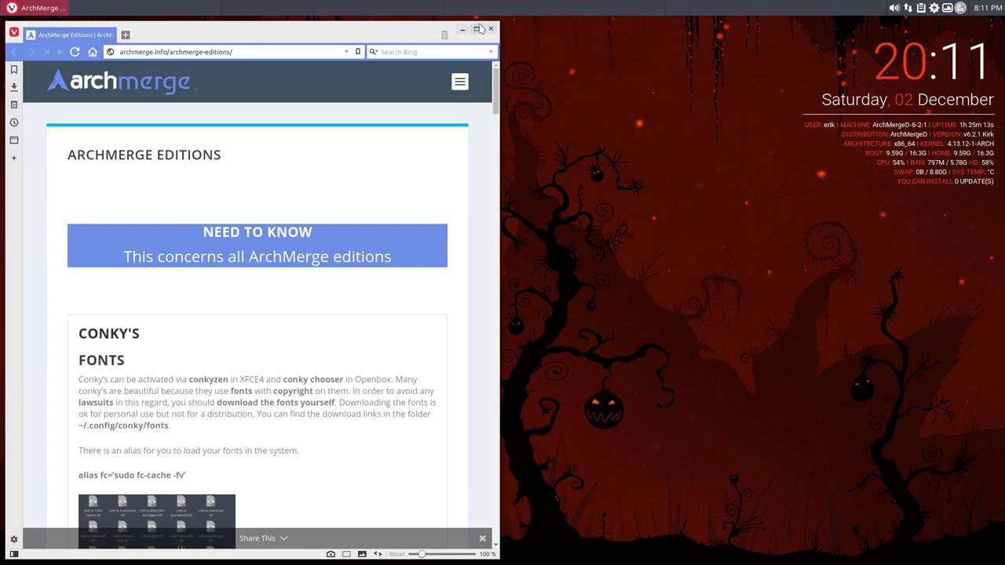
Maximize Vivaldi, read down to Most Asked Questions, and highlight the 'failed to start load kernel modules' line
{"action": "left_click", "coordinate": [482, 30]}
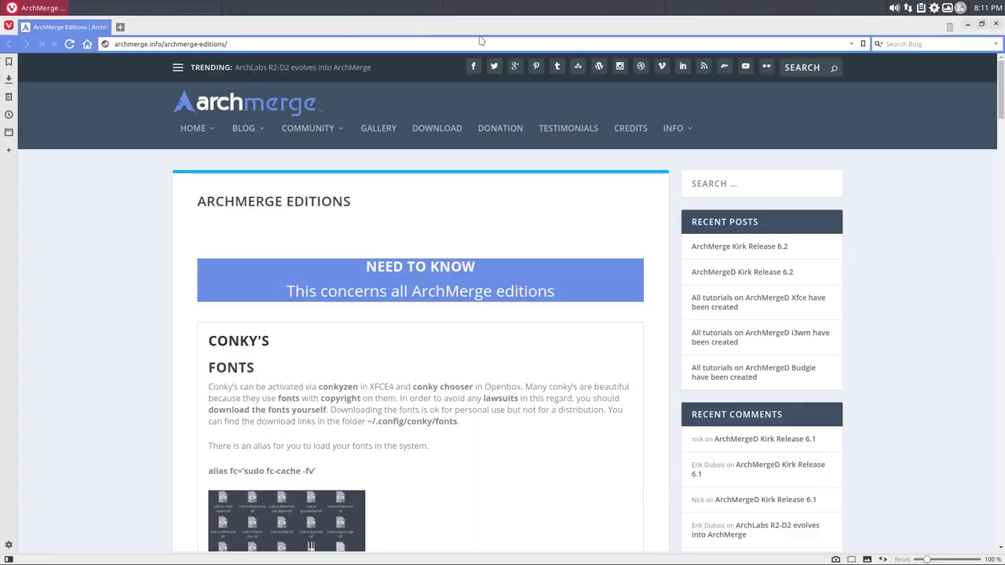
{"action": "scroll", "coordinate": [135, 350], "scroll_direction": "down", "scroll_amount": 10}
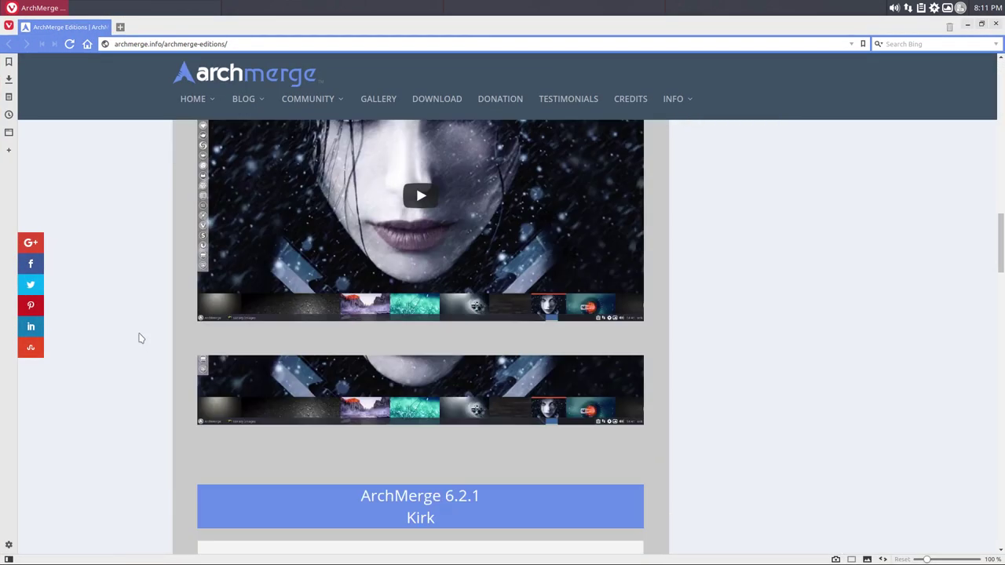
{"action": "scroll", "coordinate": [140, 337], "scroll_direction": "down", "scroll_amount": 10}
{"action": "scroll", "coordinate": [140, 338], "scroll_direction": "up", "scroll_amount": 2}
{"action": "scroll", "coordinate": [140, 337], "scroll_direction": "down", "scroll_amount": 2}
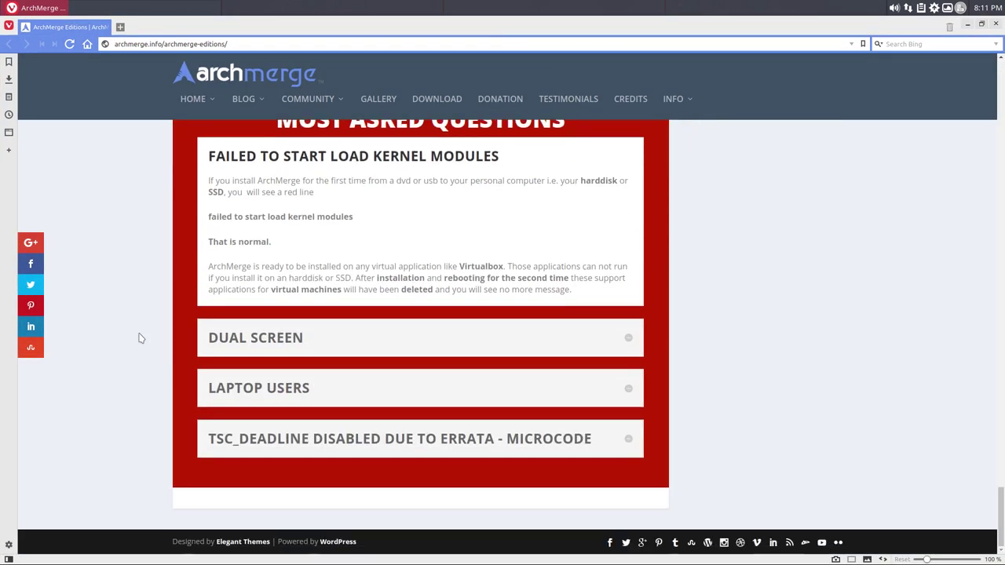
{"action": "scroll", "coordinate": [140, 337], "scroll_direction": "up", "scroll_amount": 1}
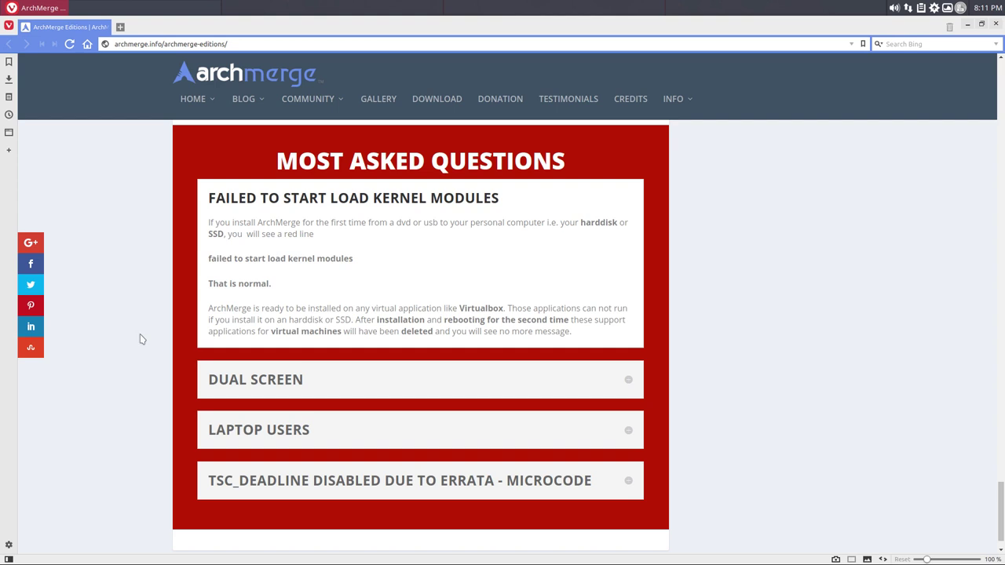
{"action": "left_click_drag", "start_coordinate": [211, 259], "coordinate": [349, 259]}
{"action": "scroll", "coordinate": [326, 290], "scroll_direction": "down", "scroll_amount": 1}
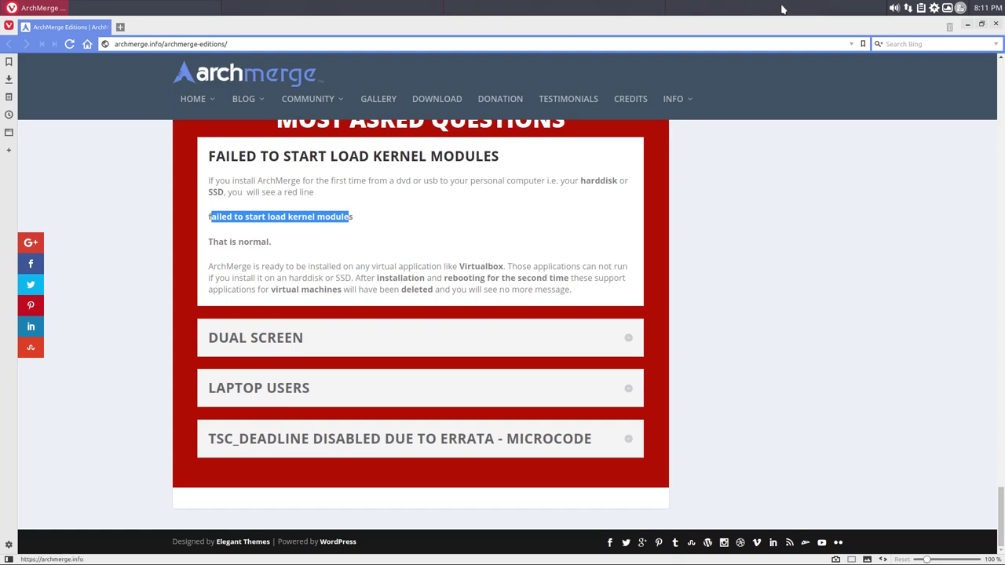
{"action": "left_click", "coordinate": [995, 23]}
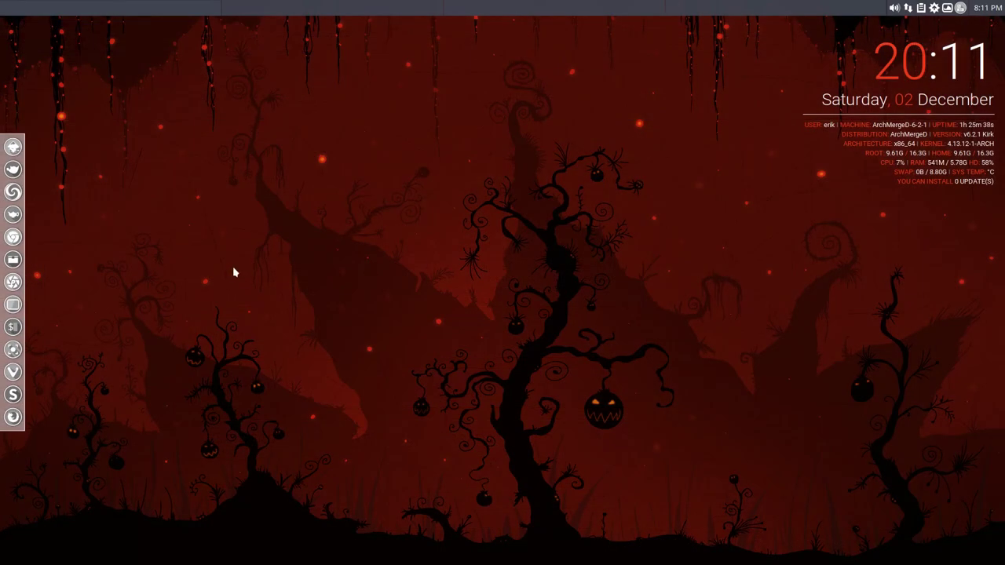
{"action": "right_click", "coordinate": [254, 257]}
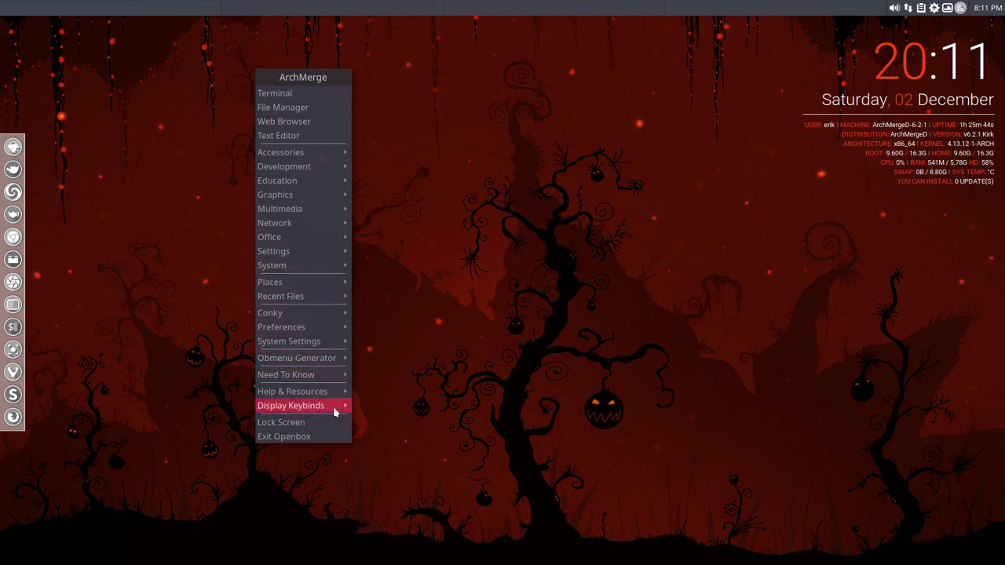
{"action": "mouse_move", "coordinate": [328, 404]}
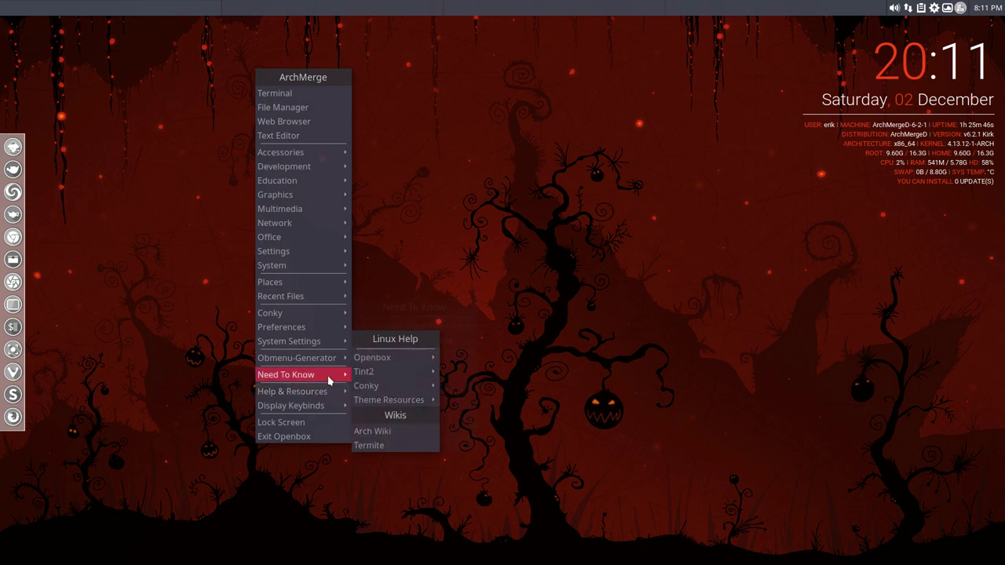
{"action": "mouse_move", "coordinate": [329, 376]}
{"action": "mouse_move", "coordinate": [333, 358]}
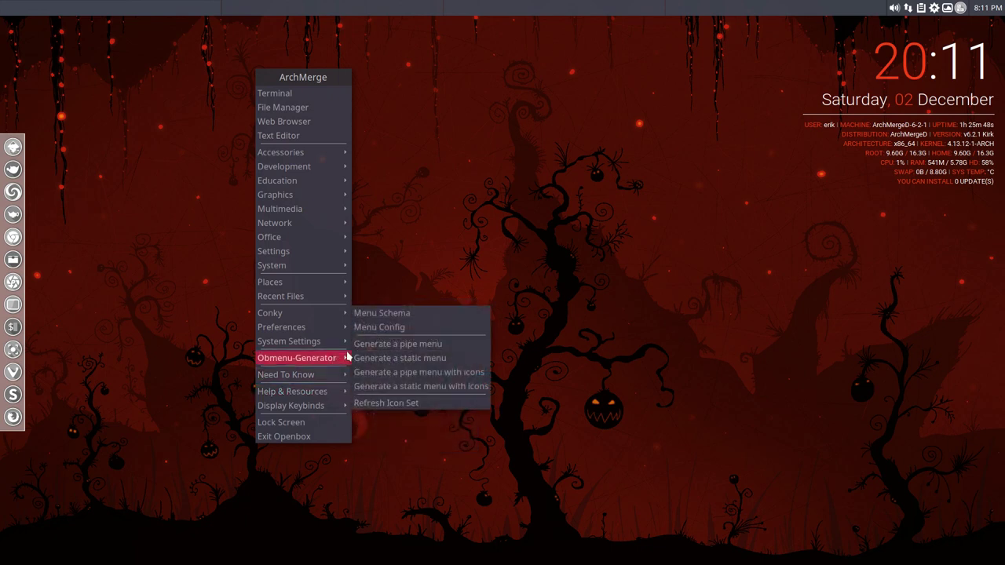
{"action": "mouse_move", "coordinate": [320, 340]}
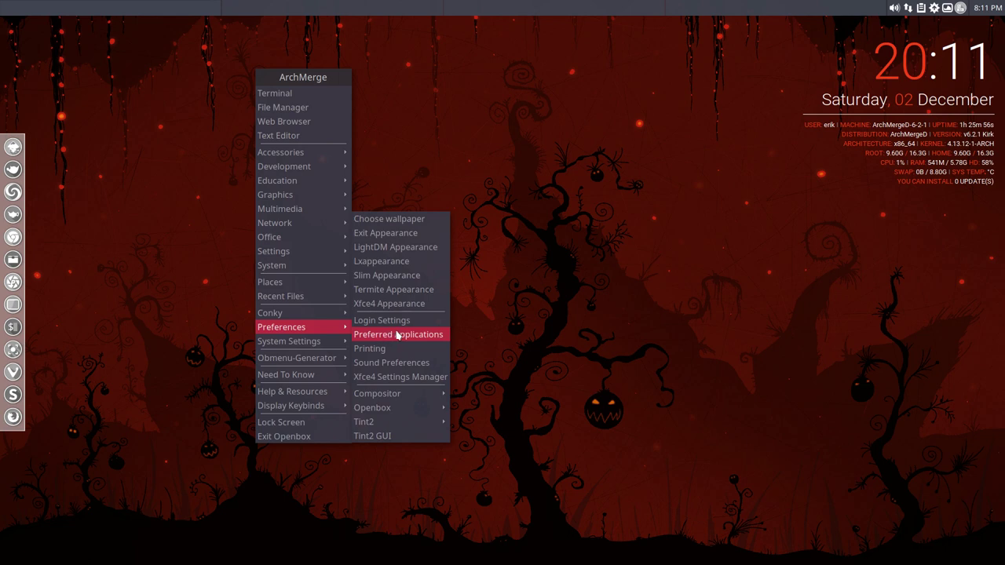
{"action": "mouse_move", "coordinate": [416, 412]}
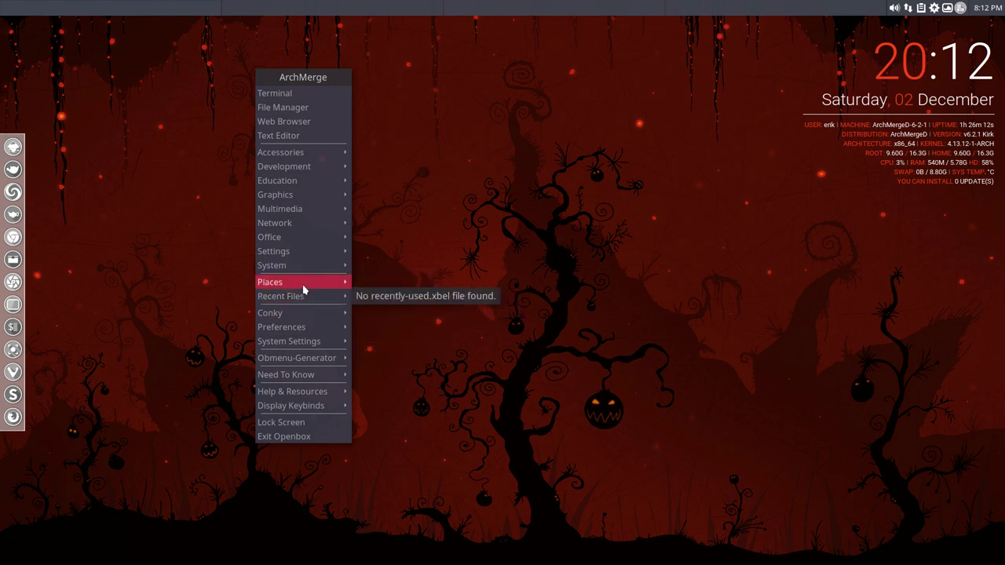
Dismiss the root menu and open Termite showing neofetch with Arc-Mandy-Dark theme and Sardi-Mono-Colora-Mandy icons
{"action": "left_click", "coordinate": [377, 143]}
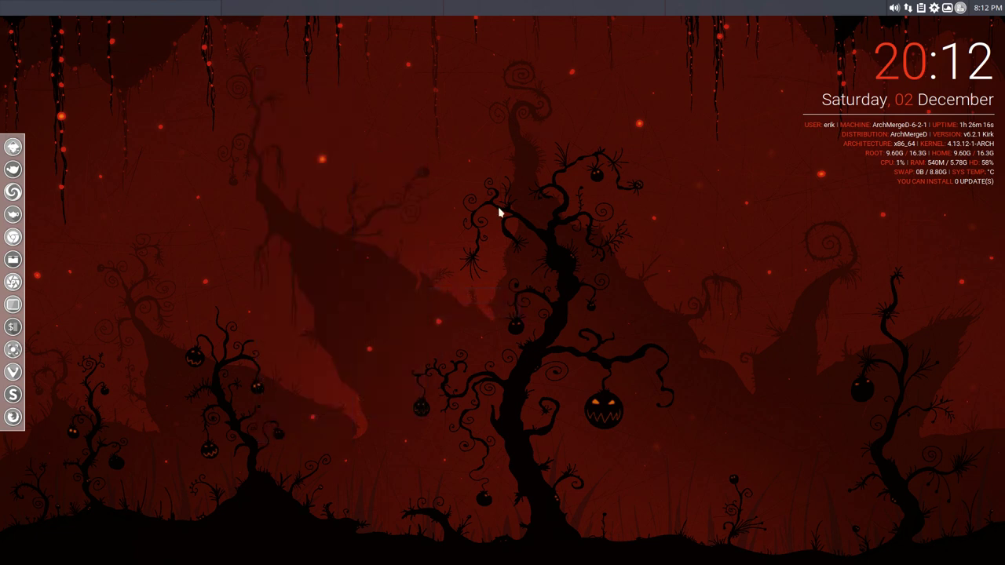
{"action": "key", "text": "ctrl+alt+t"}
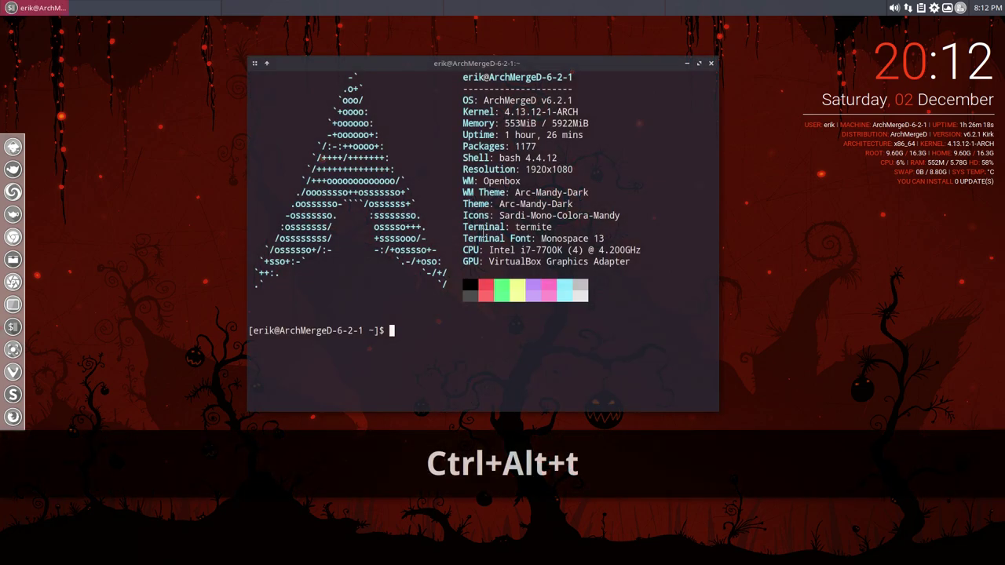